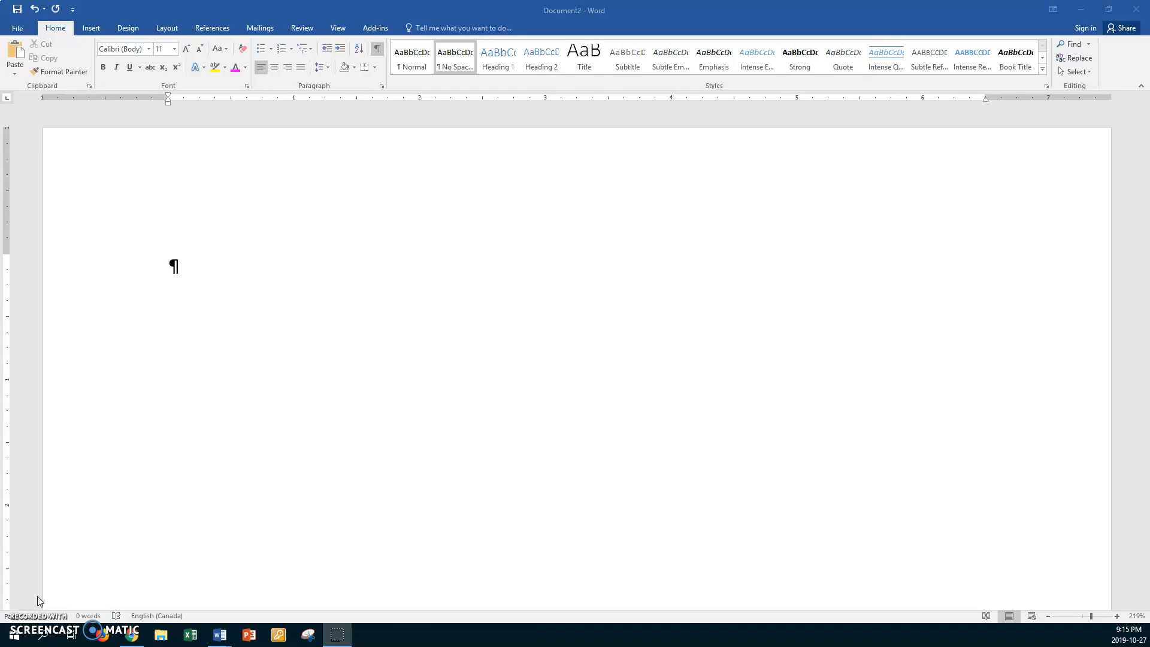
- Start the step-by-step mail merge wizard with Letters as the document type
{"action": "left_click", "coordinate": [261, 29]}
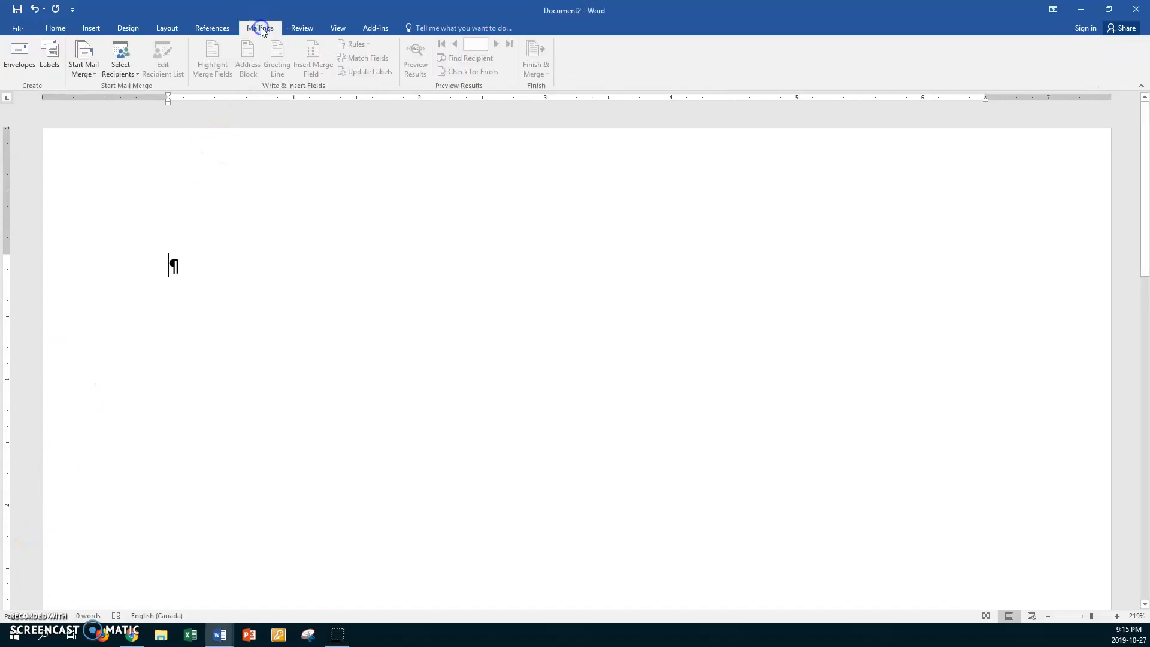
{"action": "left_click", "coordinate": [94, 77]}
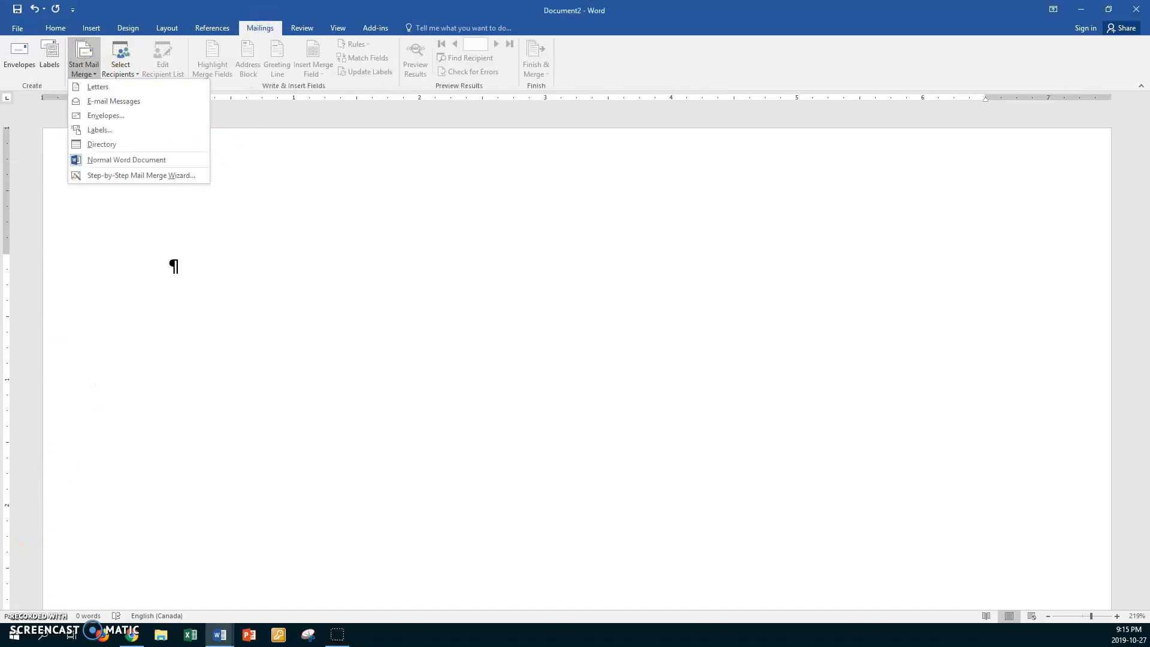
{"action": "left_click", "coordinate": [123, 177]}
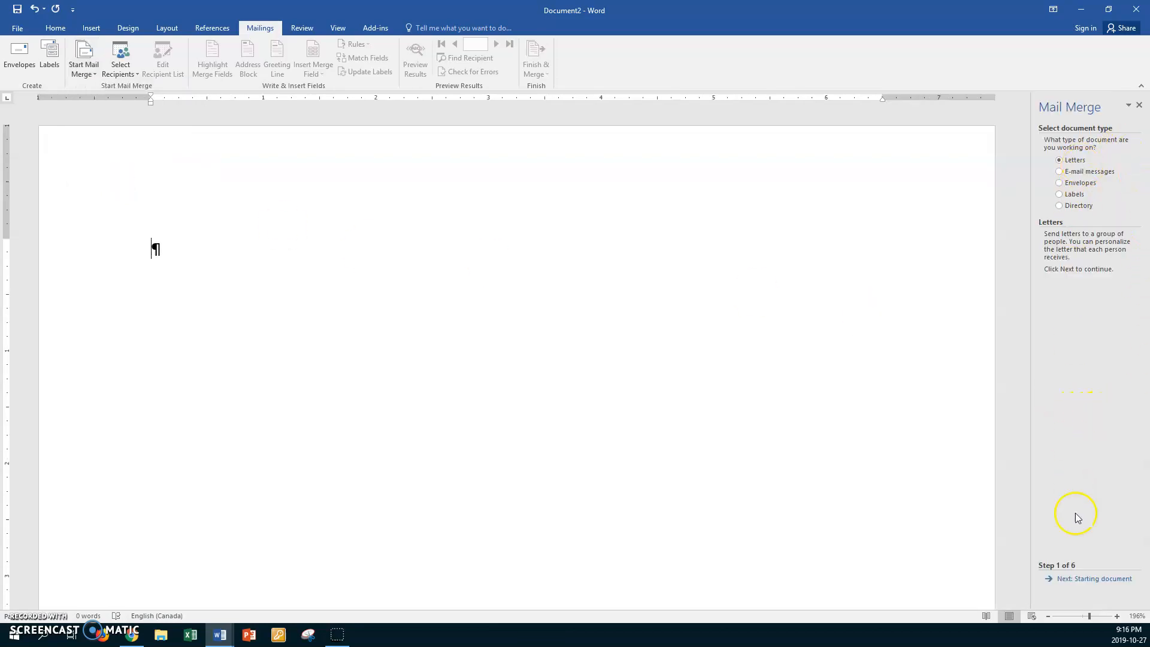
{"action": "left_click", "coordinate": [1084, 580]}
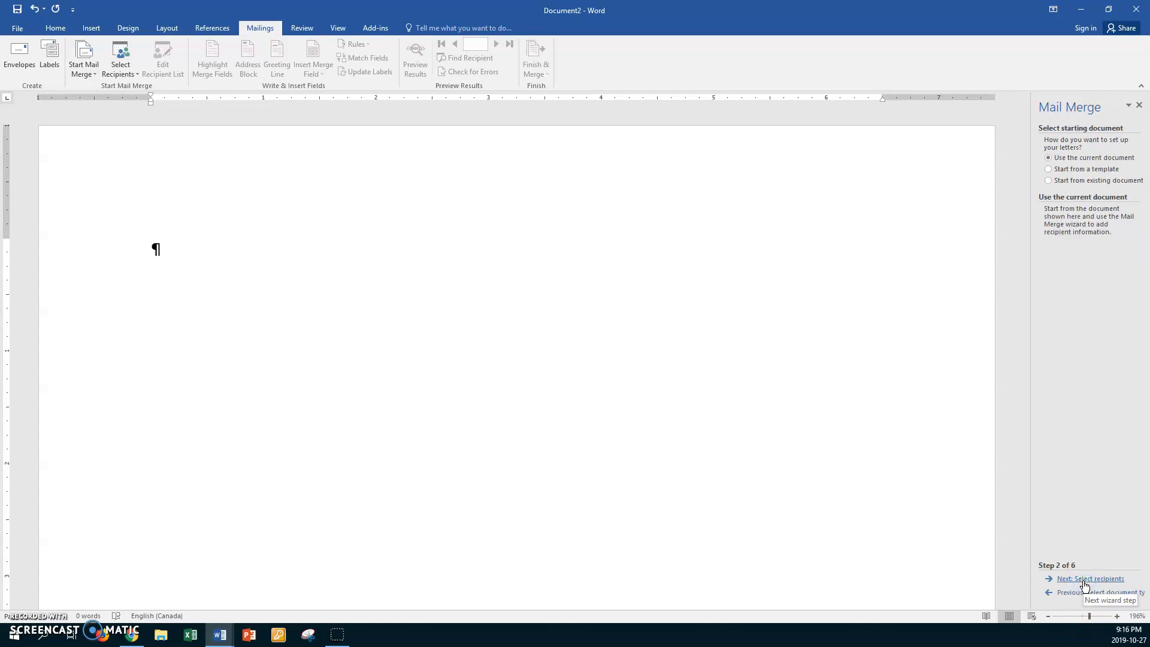
{"action": "left_click", "coordinate": [1101, 519]}
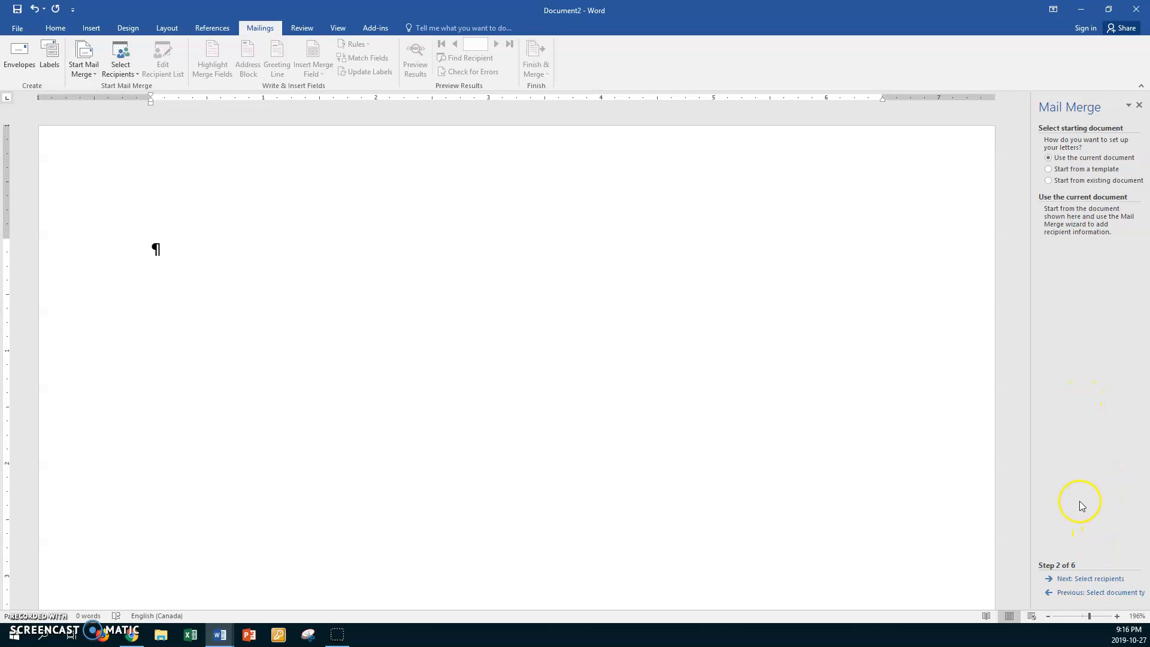
- Keep the current document as the starting document and create a new typed recipient list
{"action": "left_click", "coordinate": [1079, 579]}
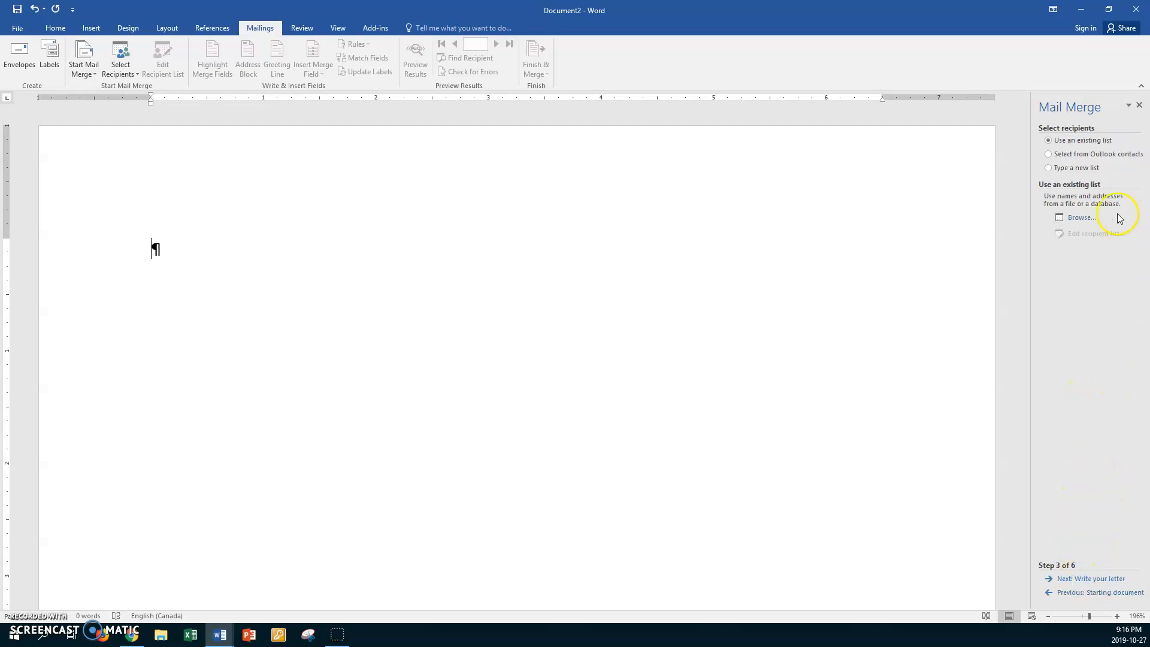
{"action": "left_click", "coordinate": [1081, 171]}
{"action": "left_click", "coordinate": [1079, 217]}
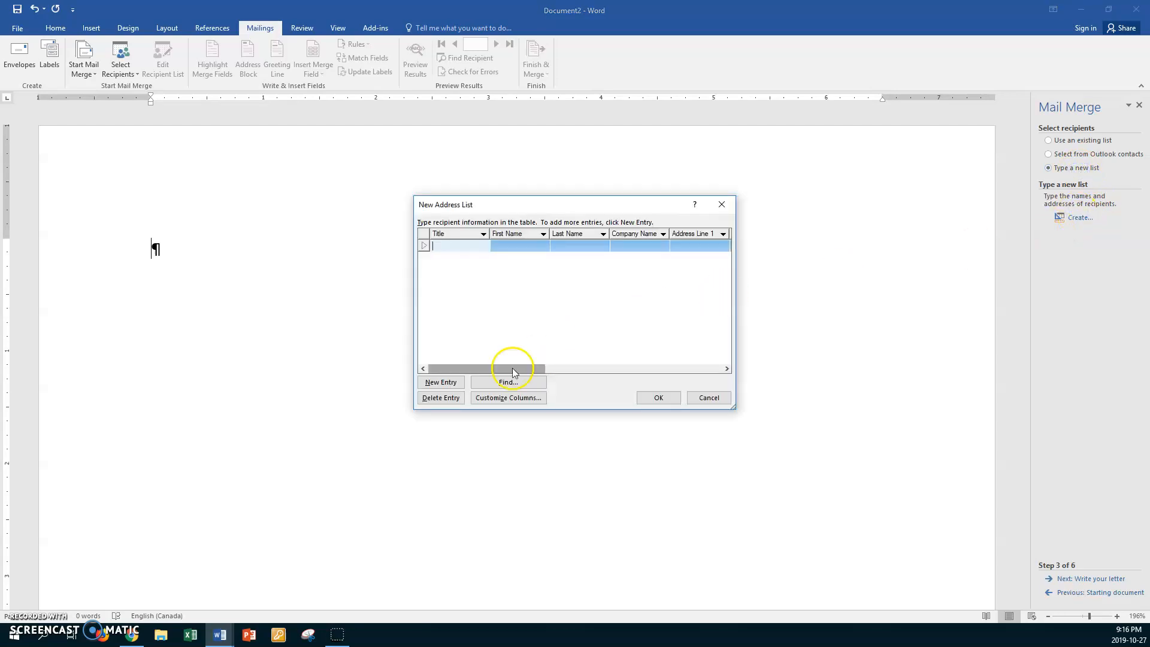
- Delete the E-mail Address, Work Phone, Home Phone and Country or Region fields from the address list columns
{"action": "left_click", "coordinate": [505, 397]}
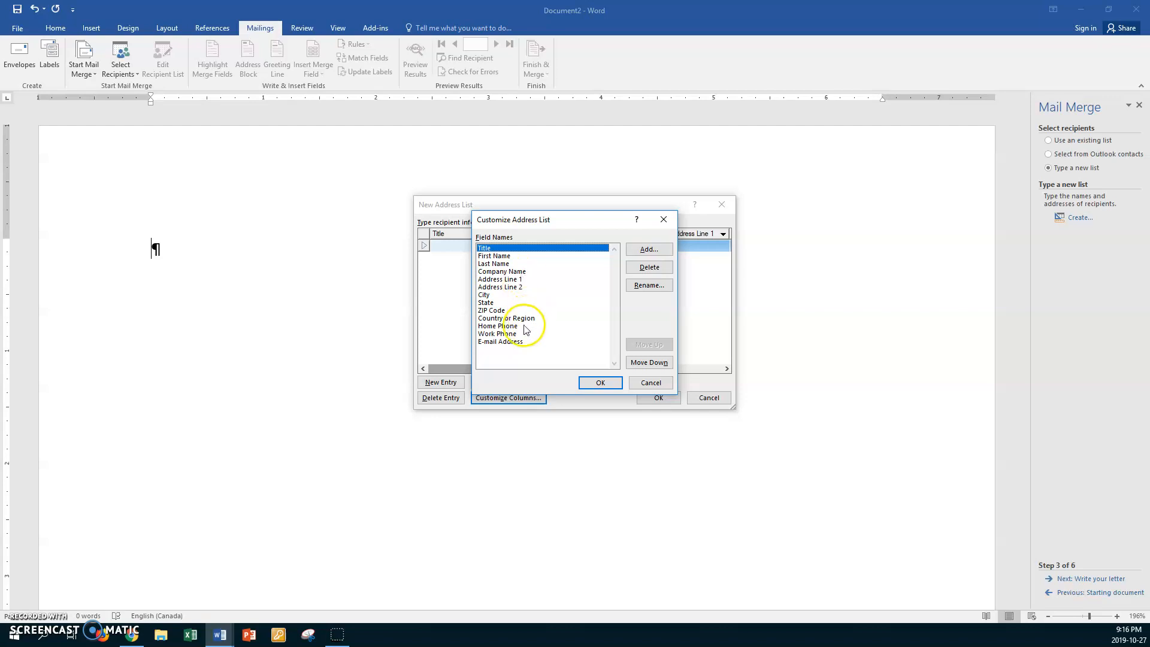
{"action": "left_click", "coordinate": [515, 342]}
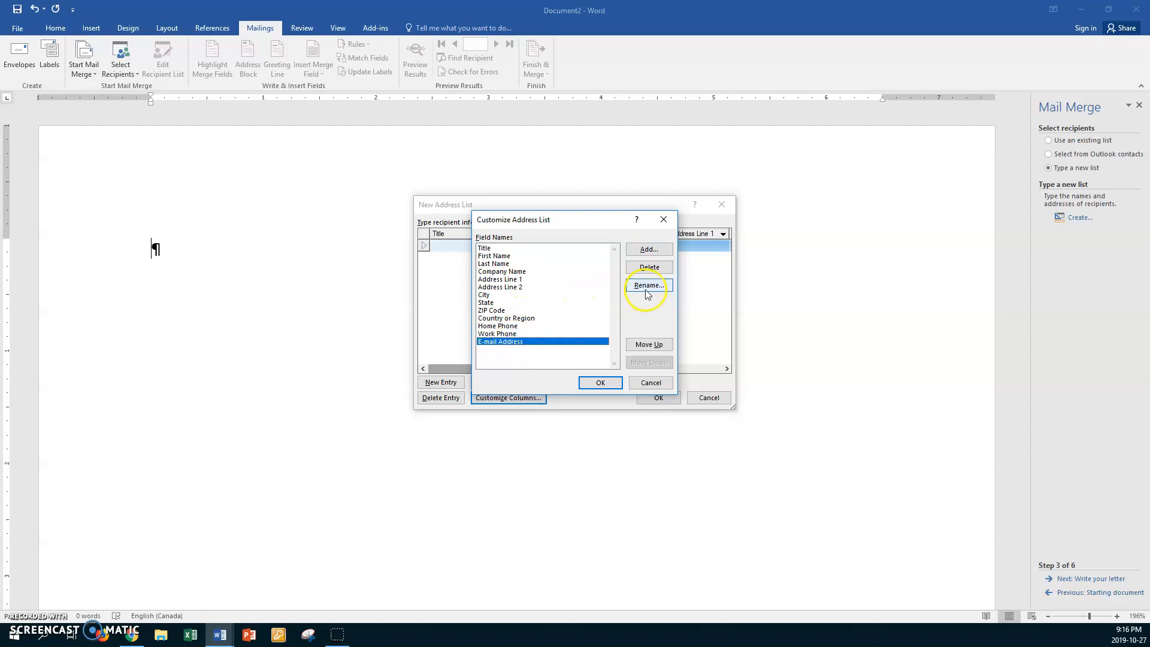
{"action": "left_click", "coordinate": [649, 267]}
{"action": "left_click", "coordinate": [553, 351]}
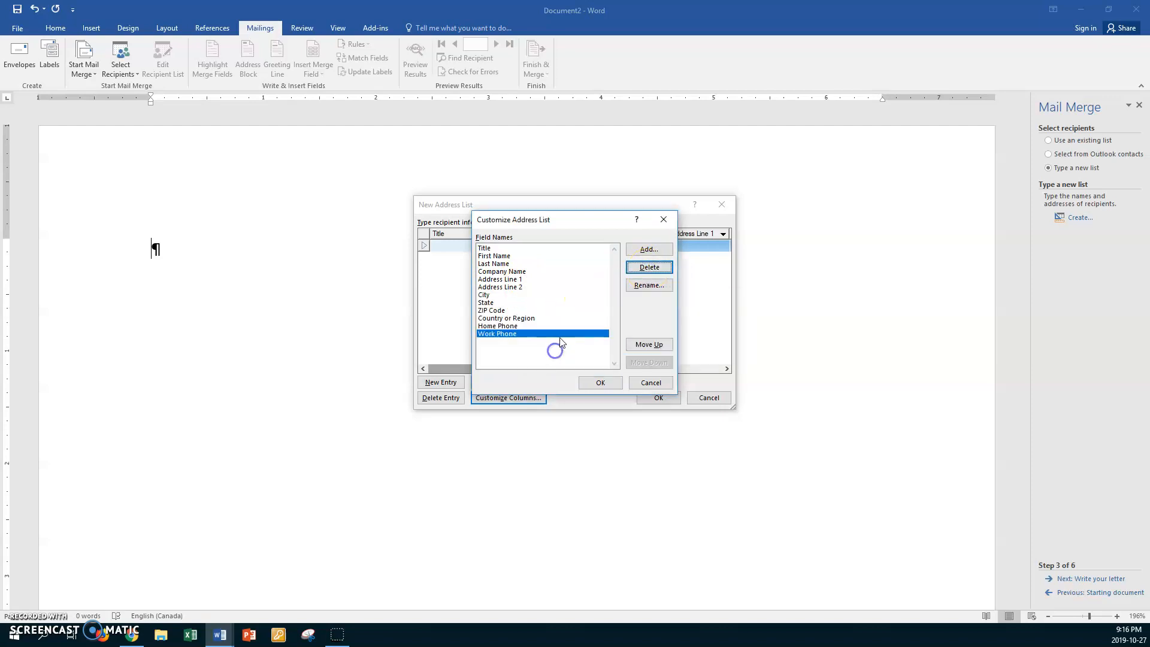
{"action": "left_click", "coordinate": [649, 268]}
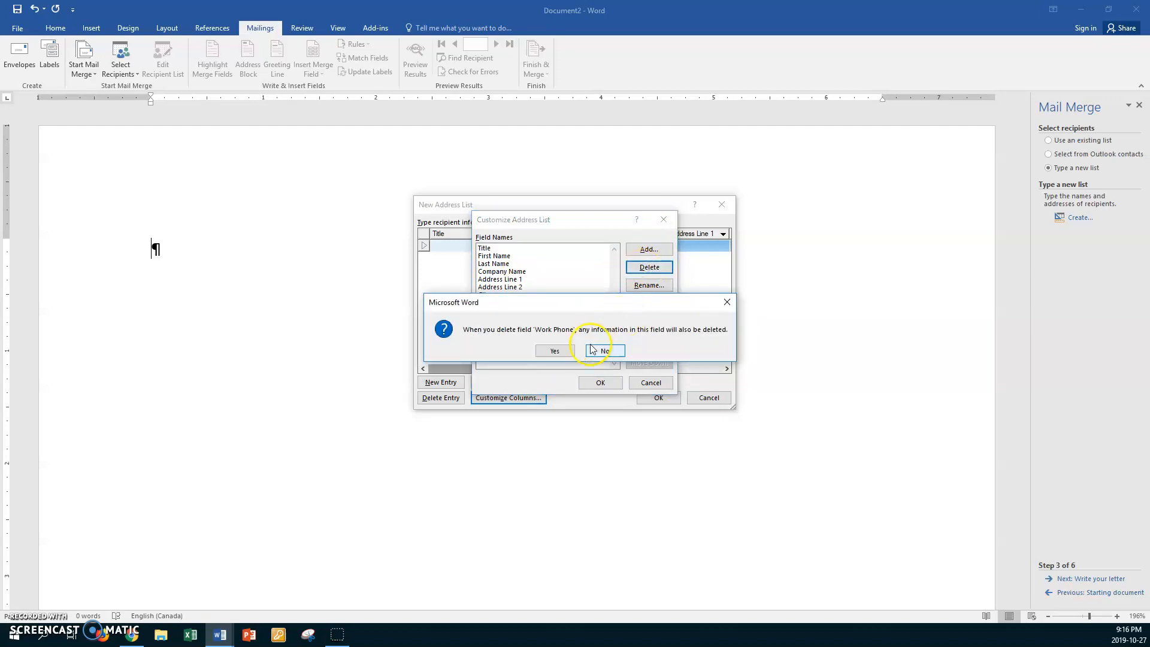
{"action": "left_click", "coordinate": [555, 351]}
{"action": "left_click", "coordinate": [650, 268]}
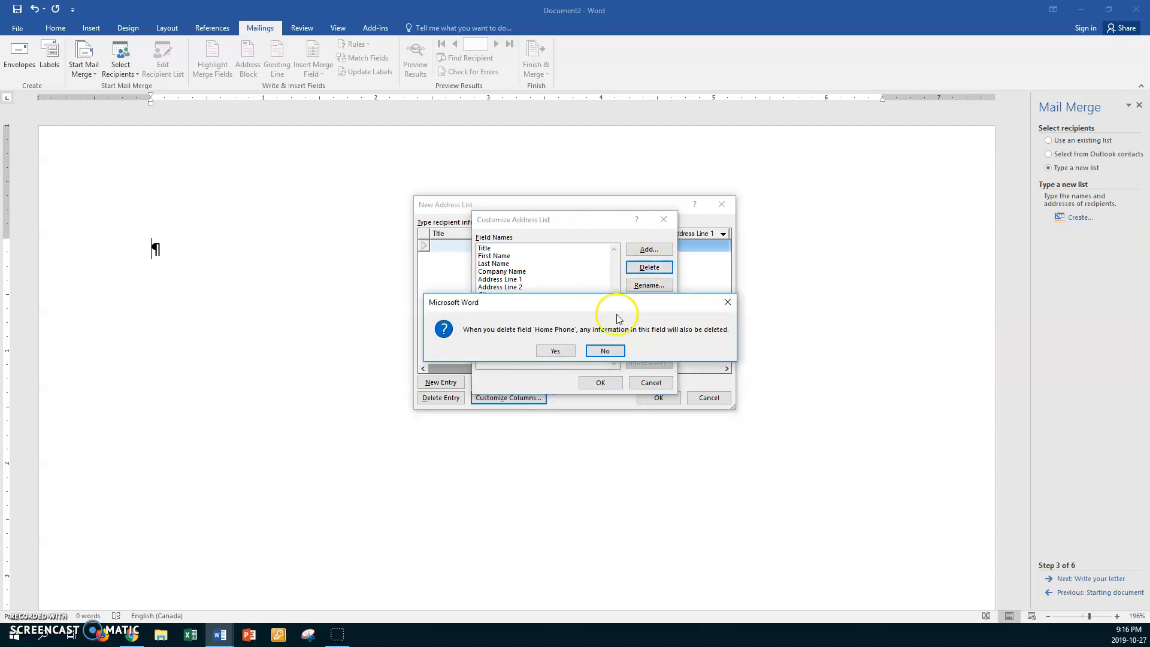
{"action": "left_click", "coordinate": [554, 351]}
{"action": "left_click", "coordinate": [635, 271]}
{"action": "left_click", "coordinate": [552, 350]}
- Rename the State field as Province
{"action": "left_click", "coordinate": [486, 302]}
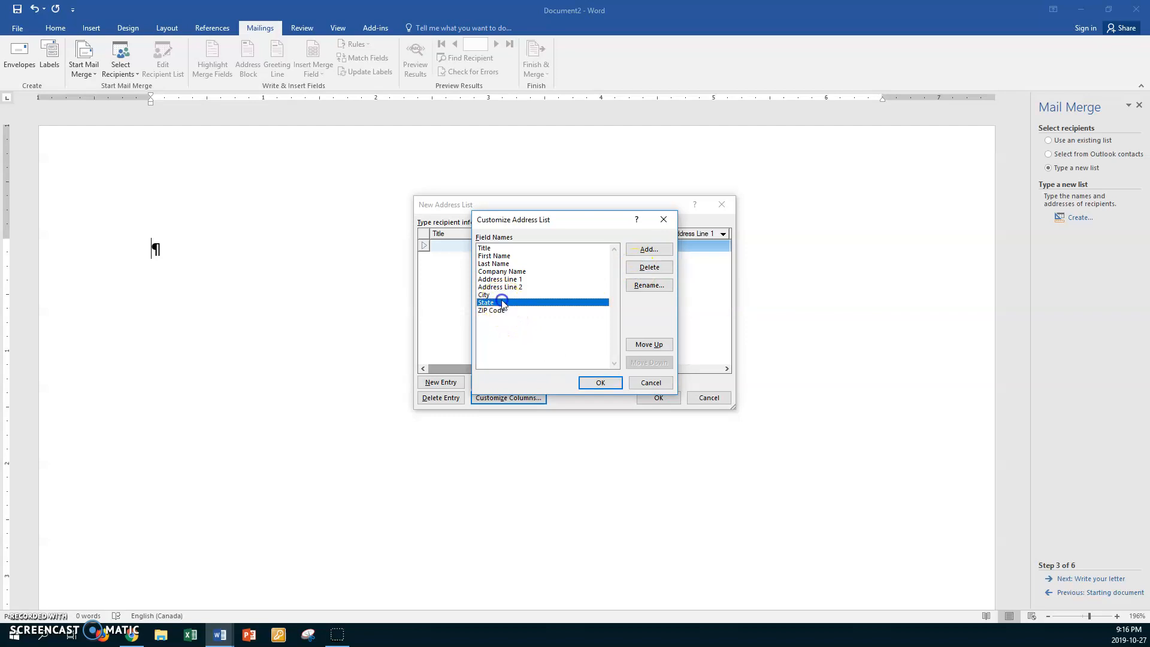
{"action": "left_click", "coordinate": [647, 285]}
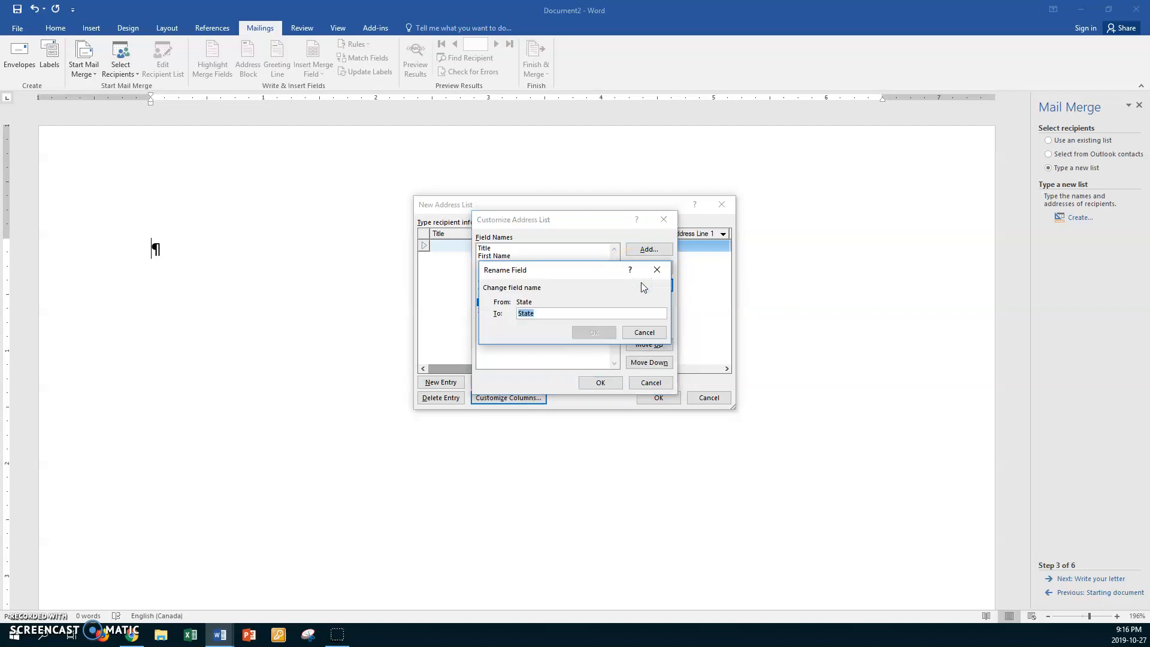
{"action": "type", "text": "Province"}
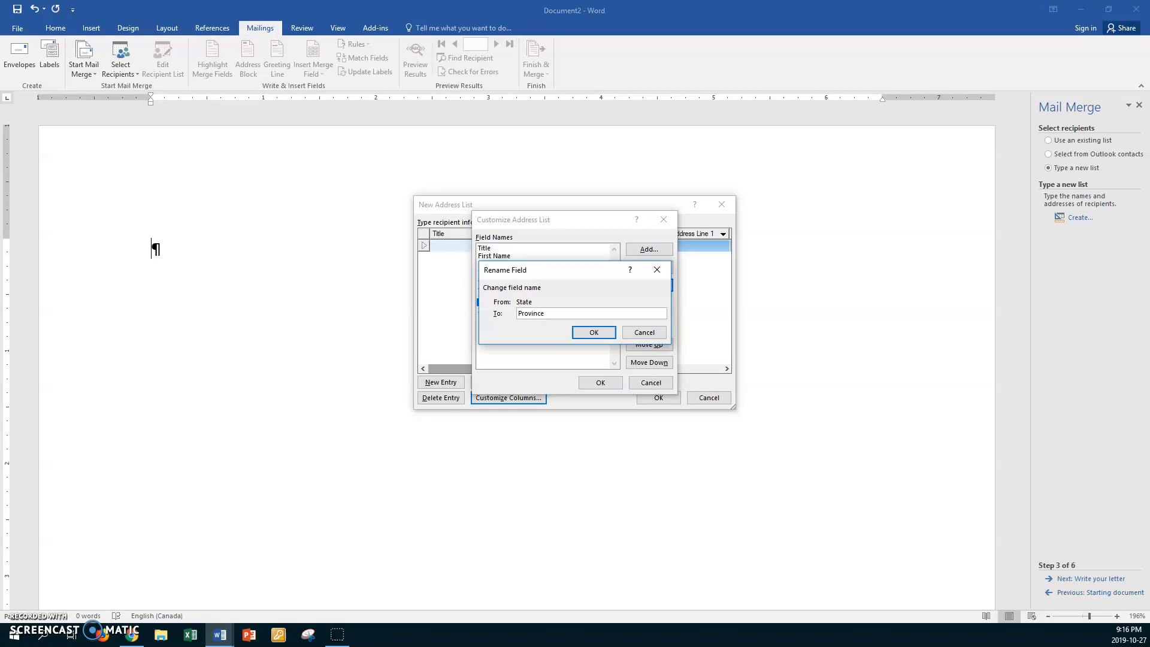
{"action": "left_click", "coordinate": [594, 331]}
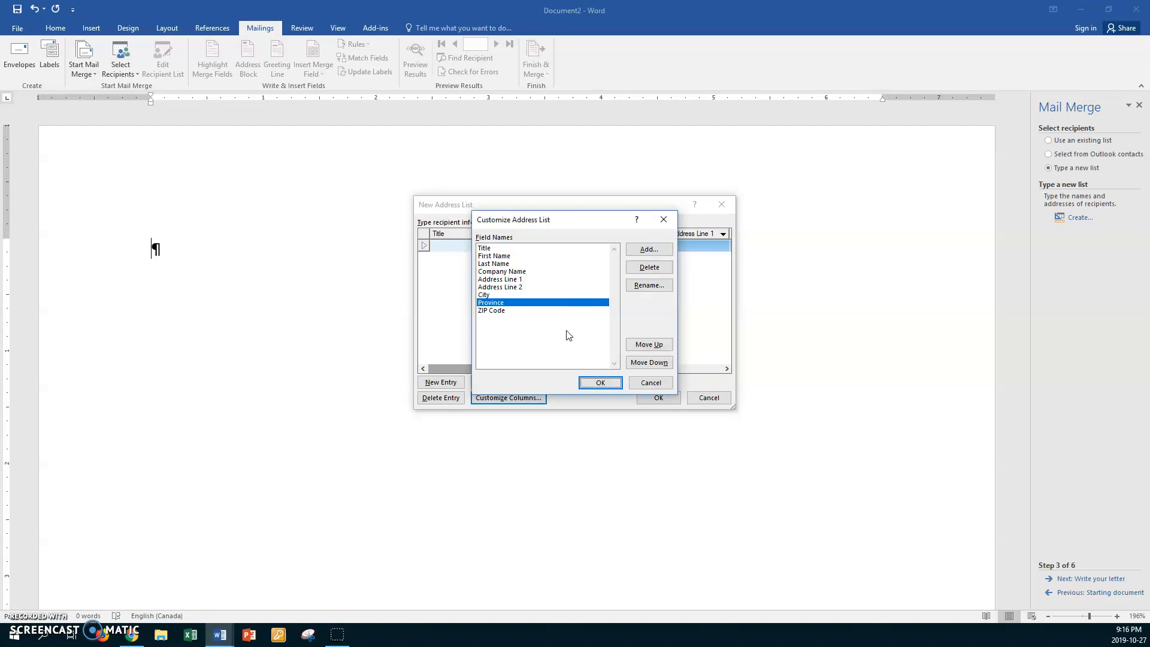
- Rename the ZIP Code field as Postal Code
{"action": "left_click", "coordinate": [500, 310]}
{"action": "left_click", "coordinate": [650, 285]}
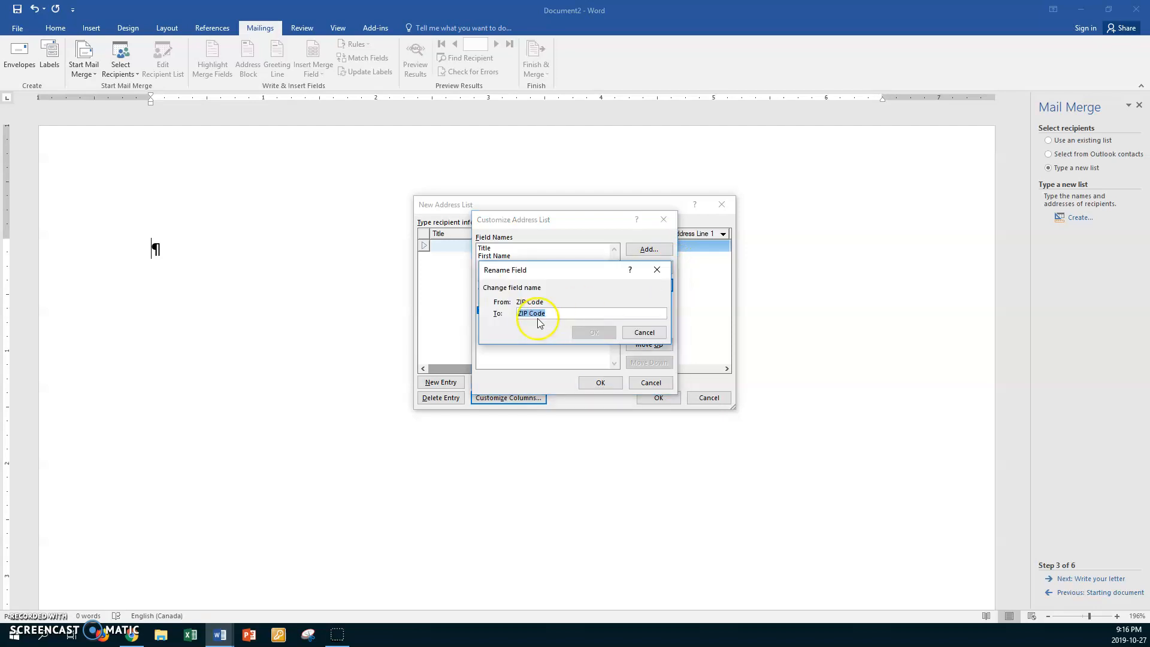
{"action": "left_click_drag", "start_coordinate": [529, 312], "coordinate": [533, 312]}
{"action": "key", "text": "Home"}
{"action": "key", "text": "Delete"}
{"action": "key", "text": "Delete"}
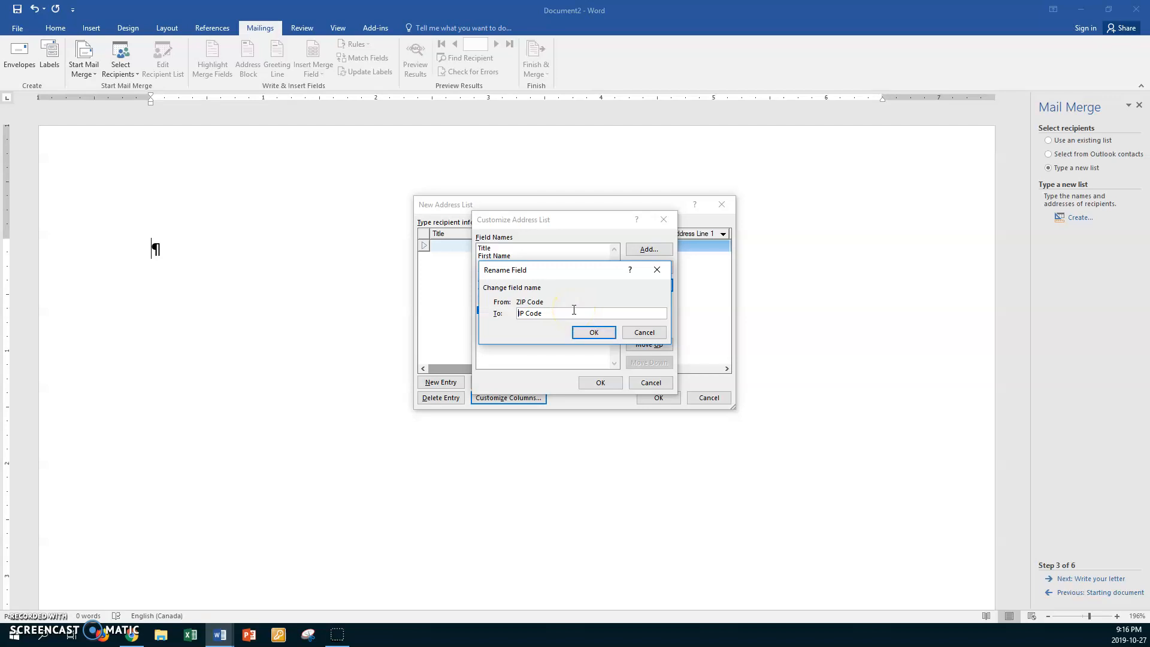
{"action": "type", "text": "ostal"}
{"action": "left_click", "coordinate": [590, 331]}
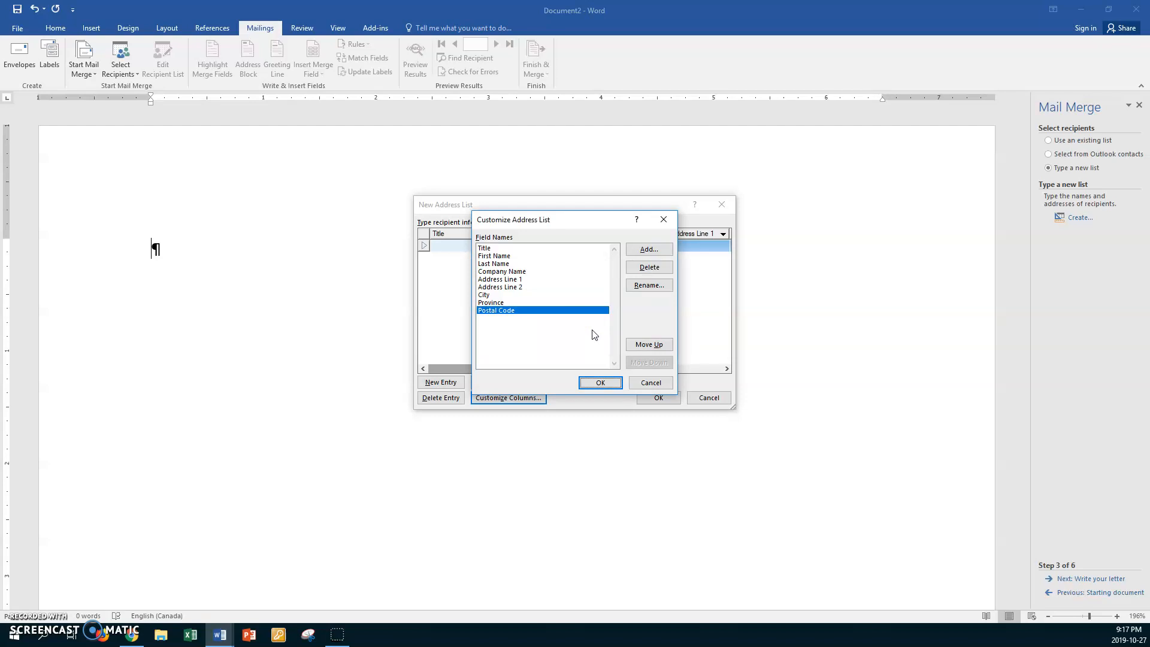
- Add a field named Region after Postal Code and apply the customized address list columns
{"action": "left_click", "coordinate": [643, 249]}
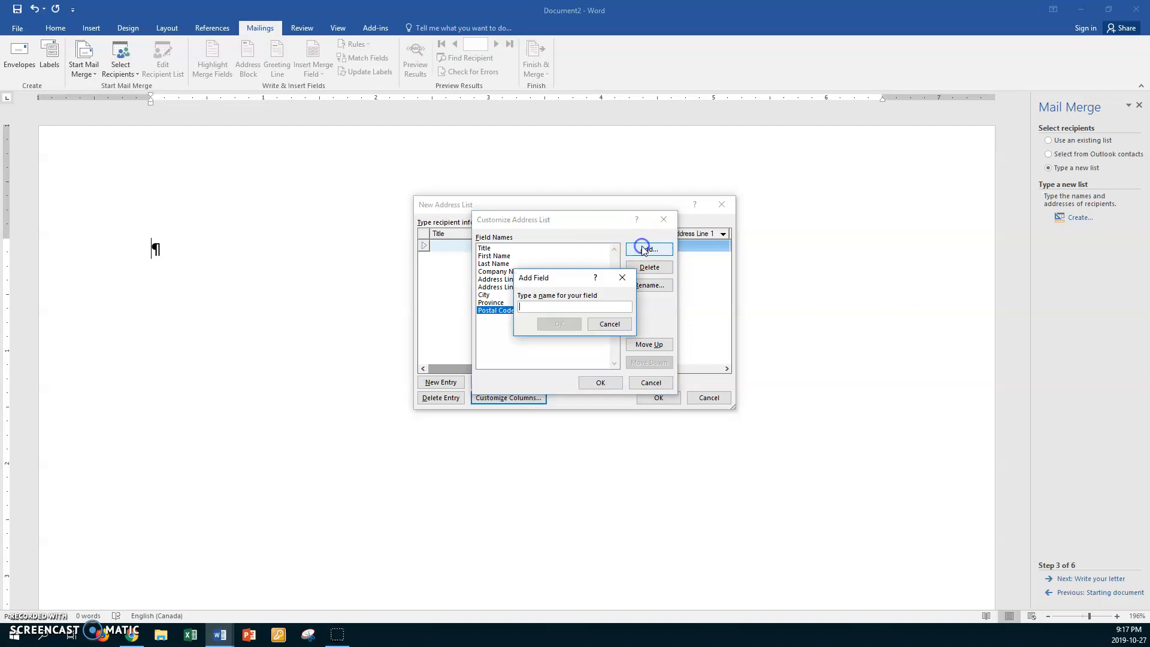
{"action": "type", "text": "Region"}
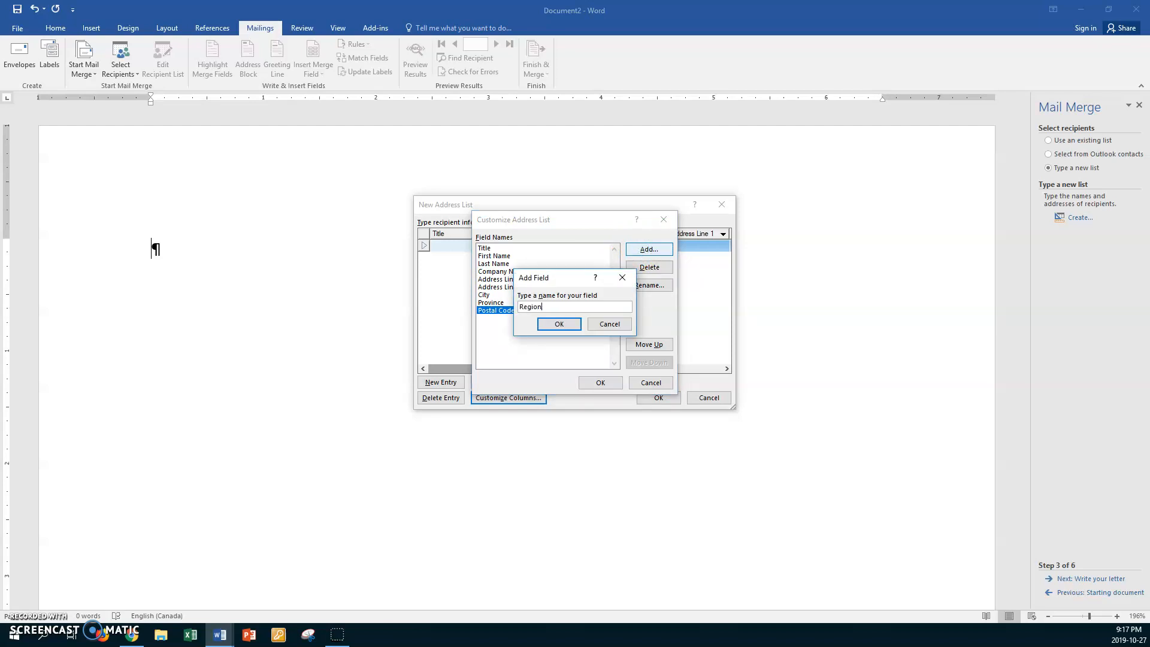
{"action": "left_click", "coordinate": [563, 323]}
{"action": "left_click", "coordinate": [593, 382]}
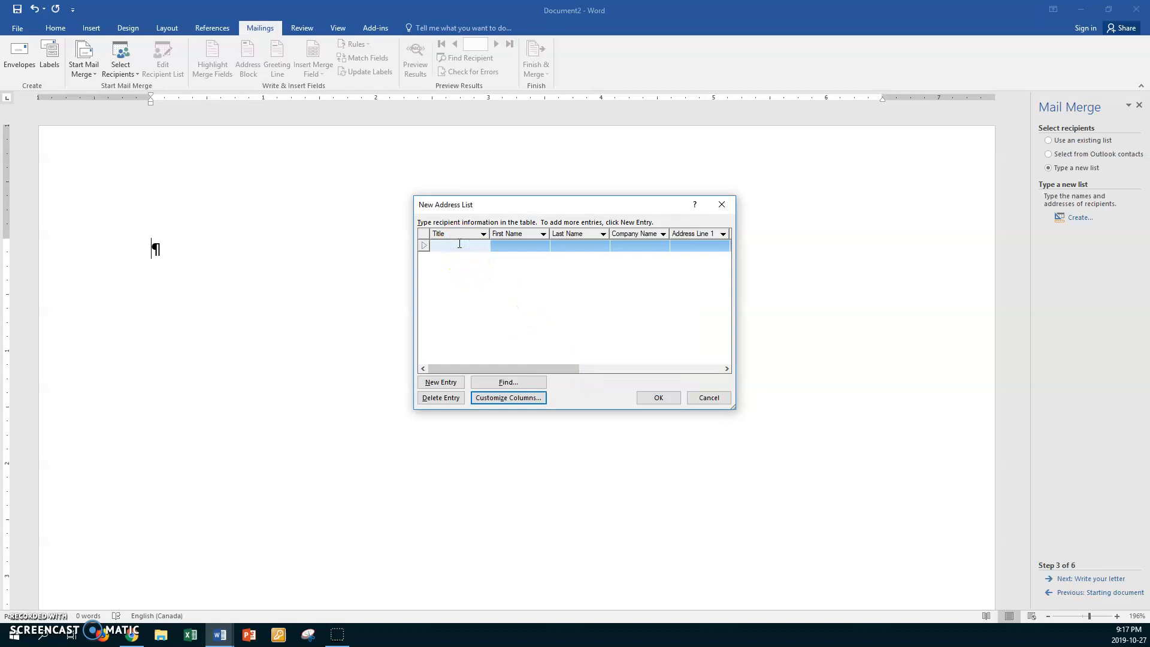
- Enter the title Ms. and the recipient's first and last names in the first address list entry
{"action": "type", "text": "Ms."}
{"action": "key", "text": "Tab"}
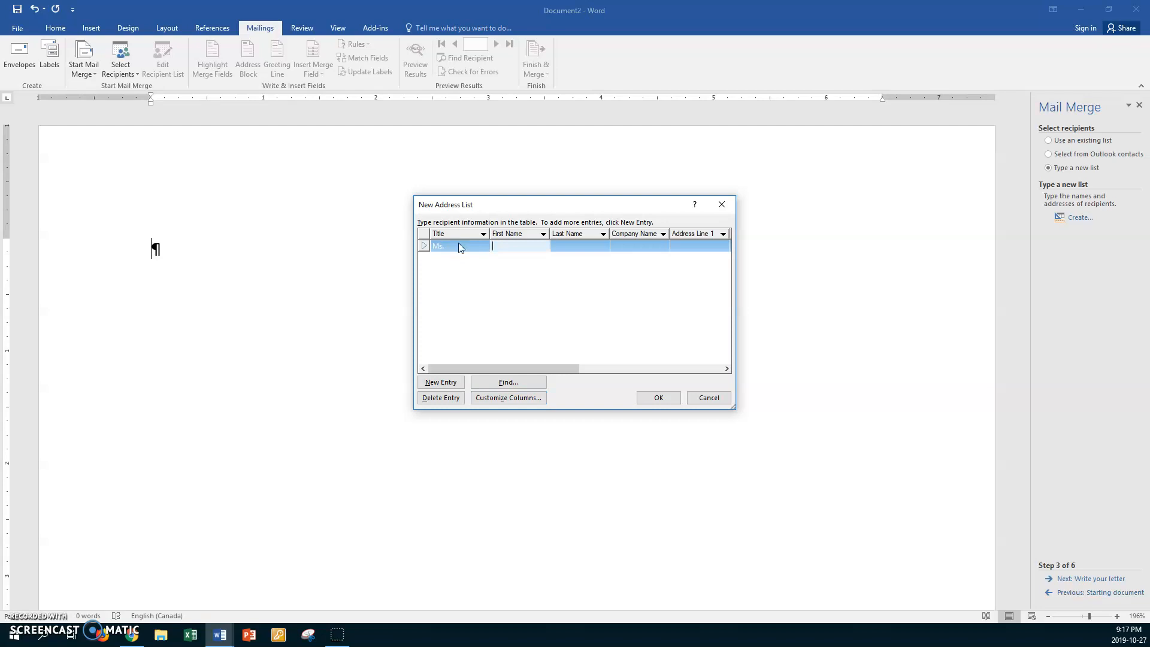
{"action": "type", "text": "Jane"}
{"action": "key", "text": "Tab"}
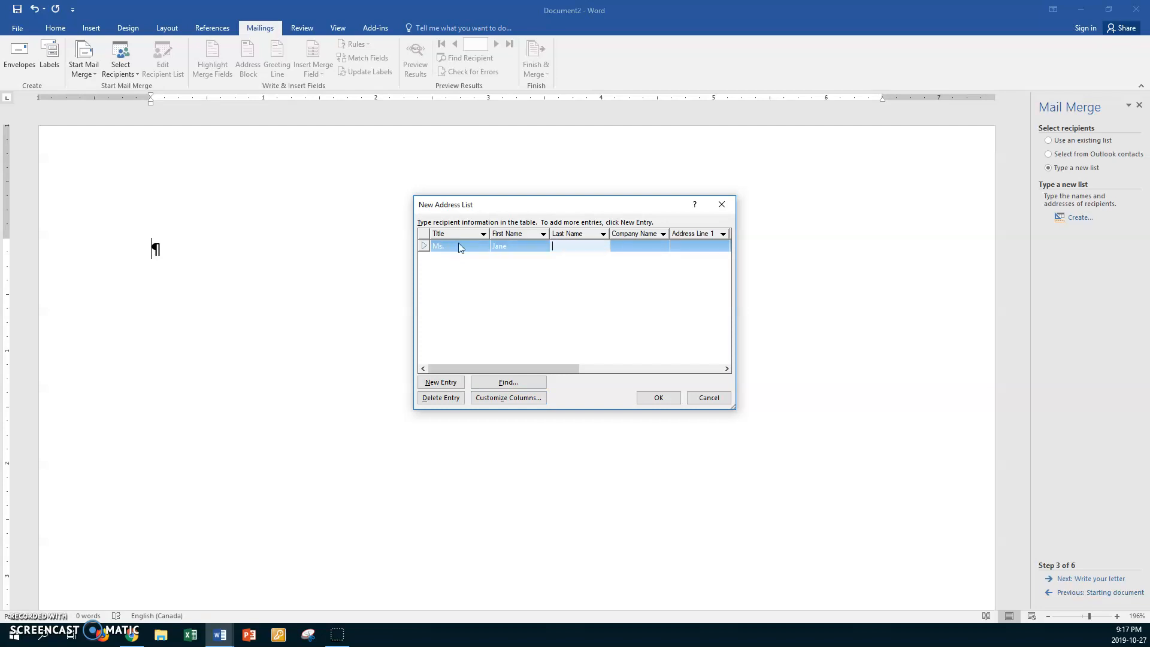
{"action": "type", "text": "Speery"}
{"action": "key", "text": "Tab"}
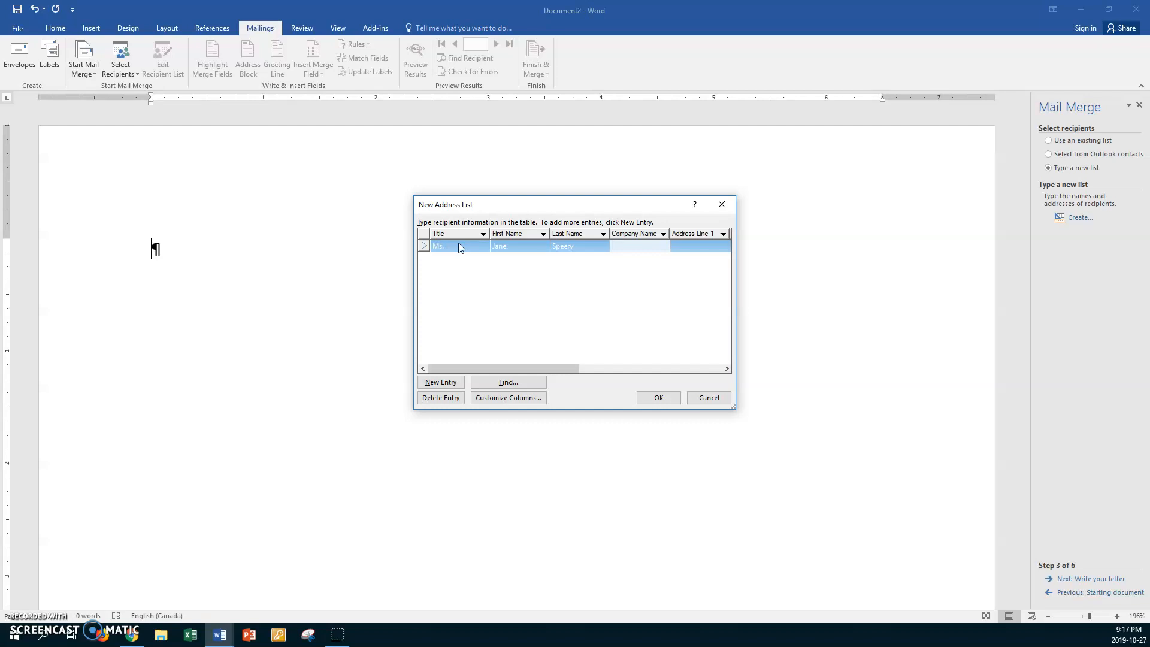
- Set the first recipient's company name to Costumes R Us
{"action": "type", "text": "Costunes"}
{"action": "key", "text": "BackSpace"}
{"action": "key", "text": "BackSpace"}
{"action": "type", "text": "mes R Us"}
{"action": "key", "text": "Tab"}
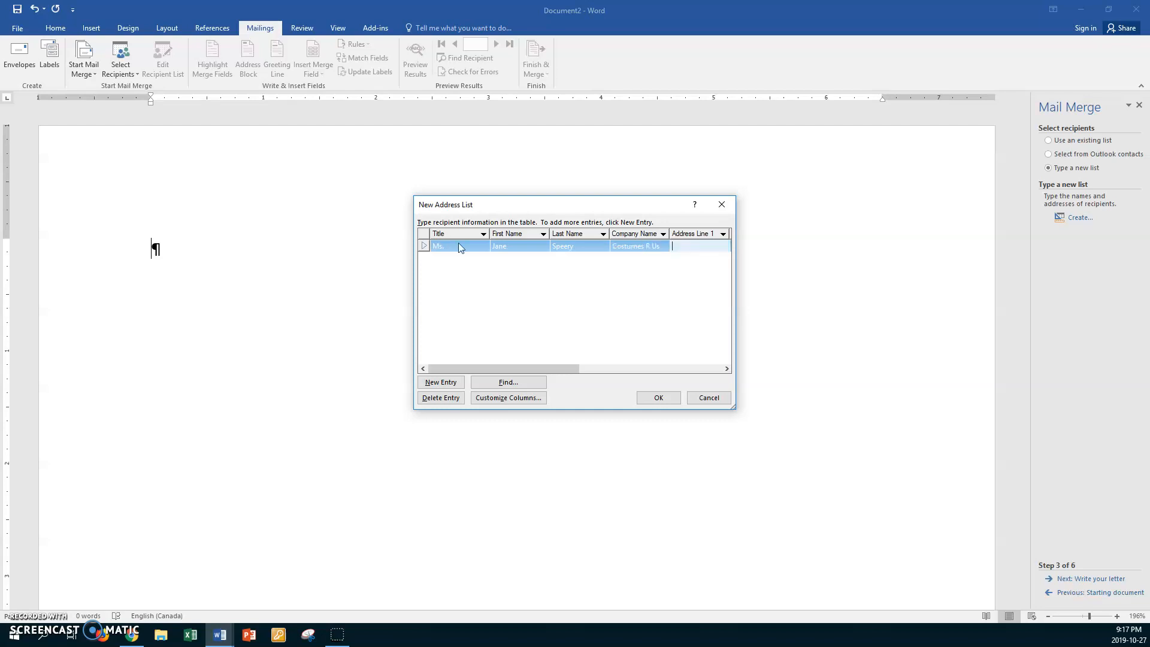
- Fill in the first recipient's street address with the street name capitalized, leaving Address Line 2 blank
{"action": "type", "text": "70 river Rd."}
{"action": "left_click", "coordinate": [685, 247]}
{"action": "key", "text": "BackSpace"}
{"action": "type", "text": "R"}
{"action": "key", "text": "BackSpace"}
{"action": "key", "text": "BackSpace"}
{"action": "type", "text": "Ri"}
{"action": "key", "text": "Tab"}
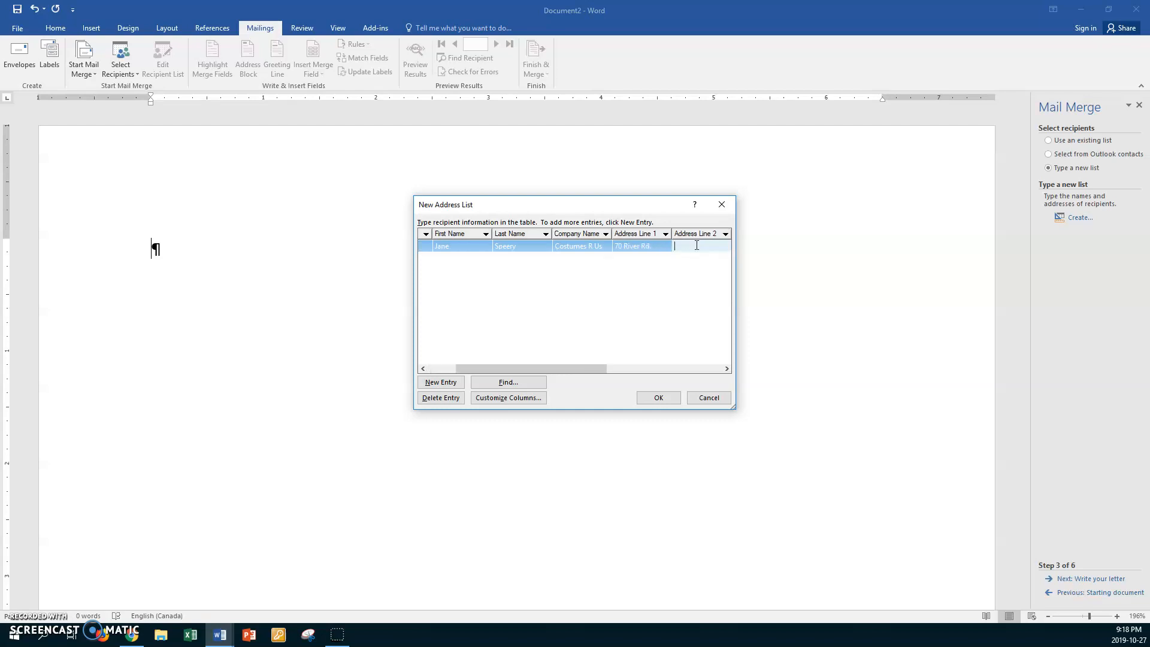
{"action": "key", "text": "Tab"}
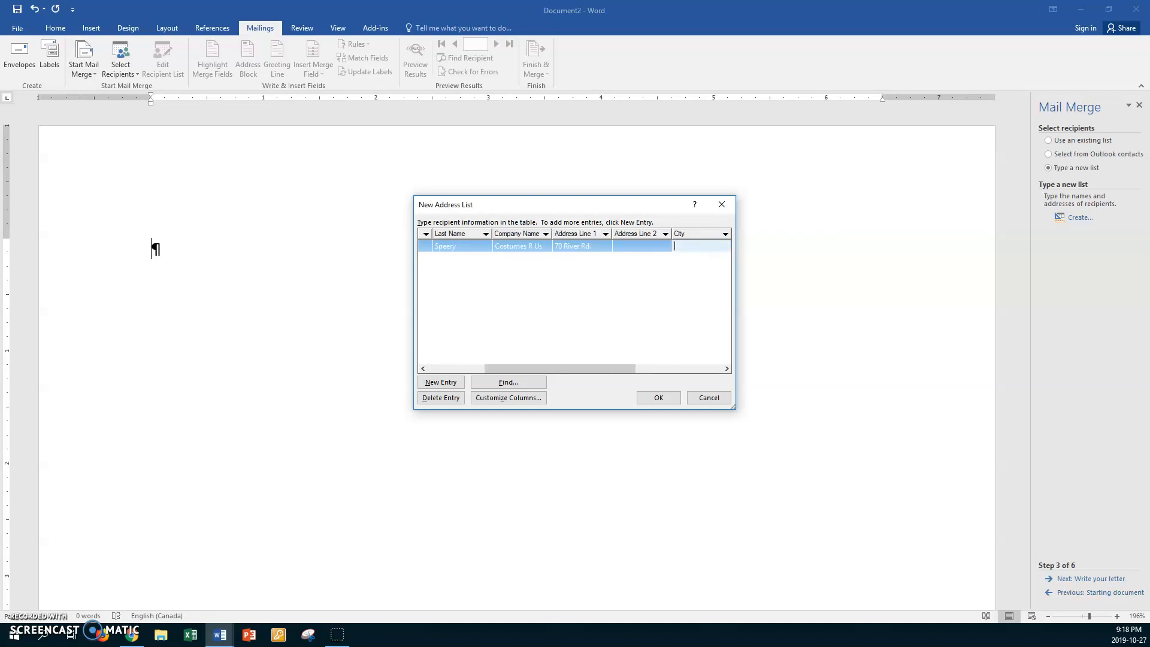
- Fill in the first recipient's city, province and postal code, set the region to East, and begin a second entry
{"action": "type", "text": "Winnipeg"}
{"action": "key", "text": "Tab"}
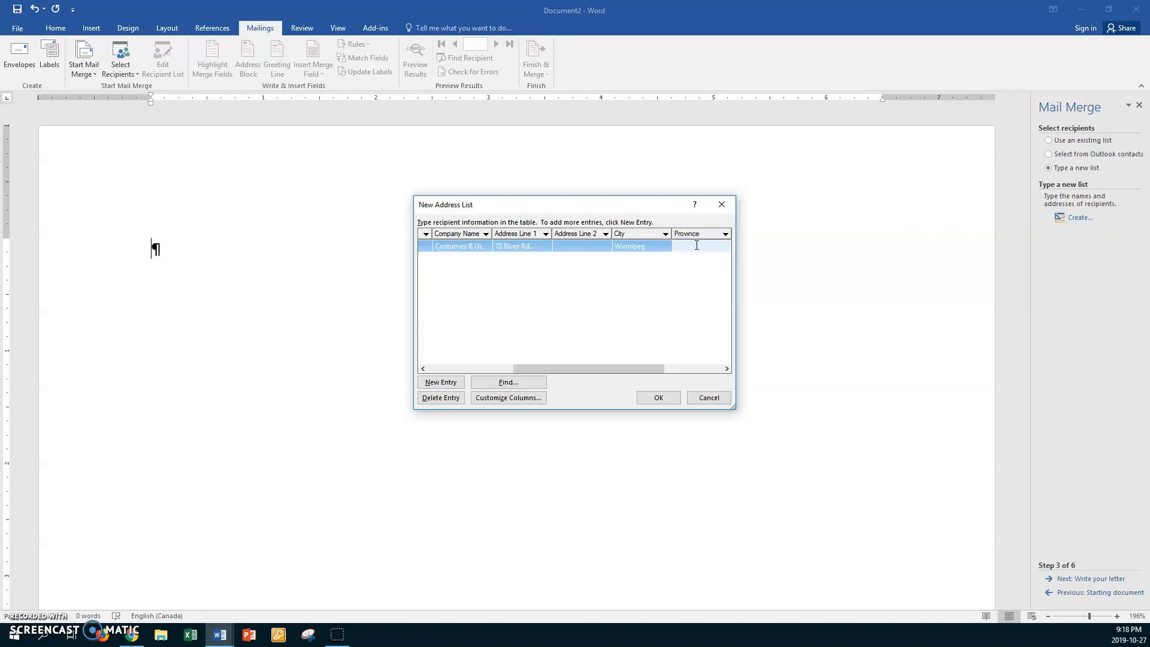
{"action": "type", "text": "MB"}
{"action": "key", "text": "Tab"}
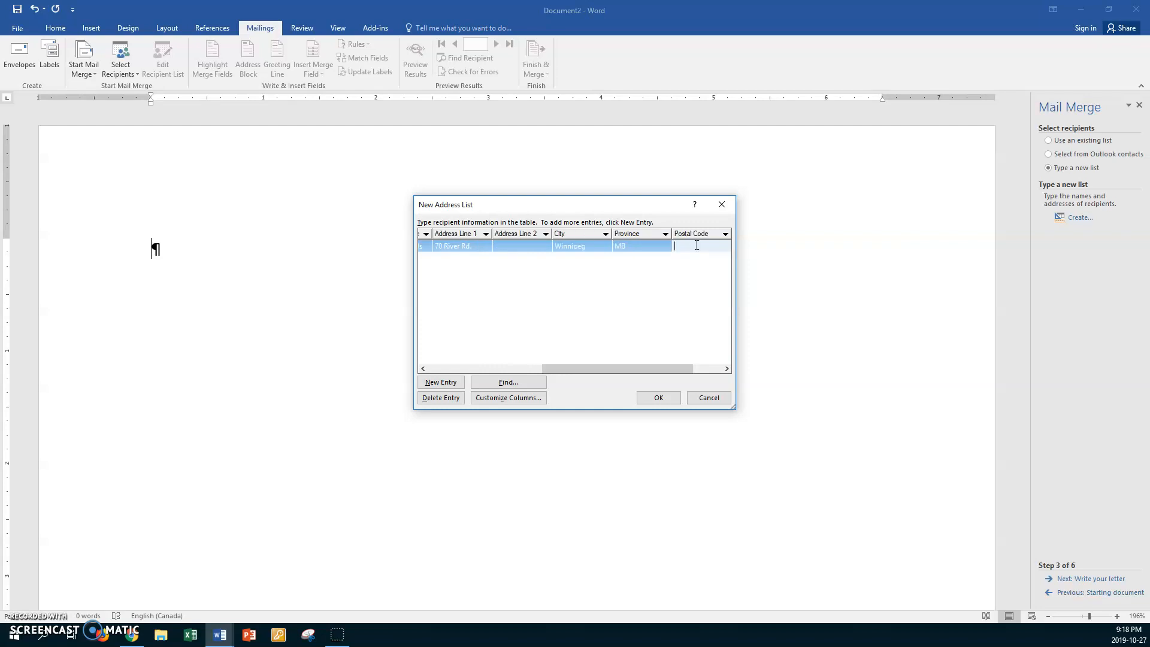
{"action": "type", "text": "R2J 4C9"}
{"action": "key", "text": "Tab"}
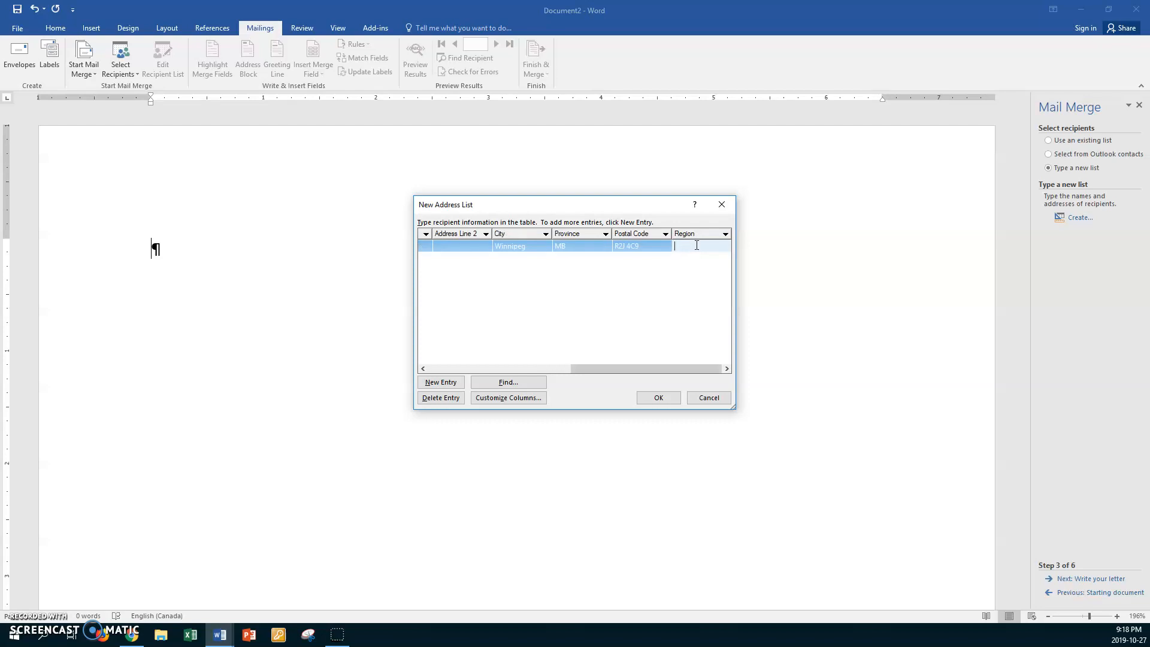
{"action": "type", "text": "East"}
{"action": "key", "text": "Tab"}
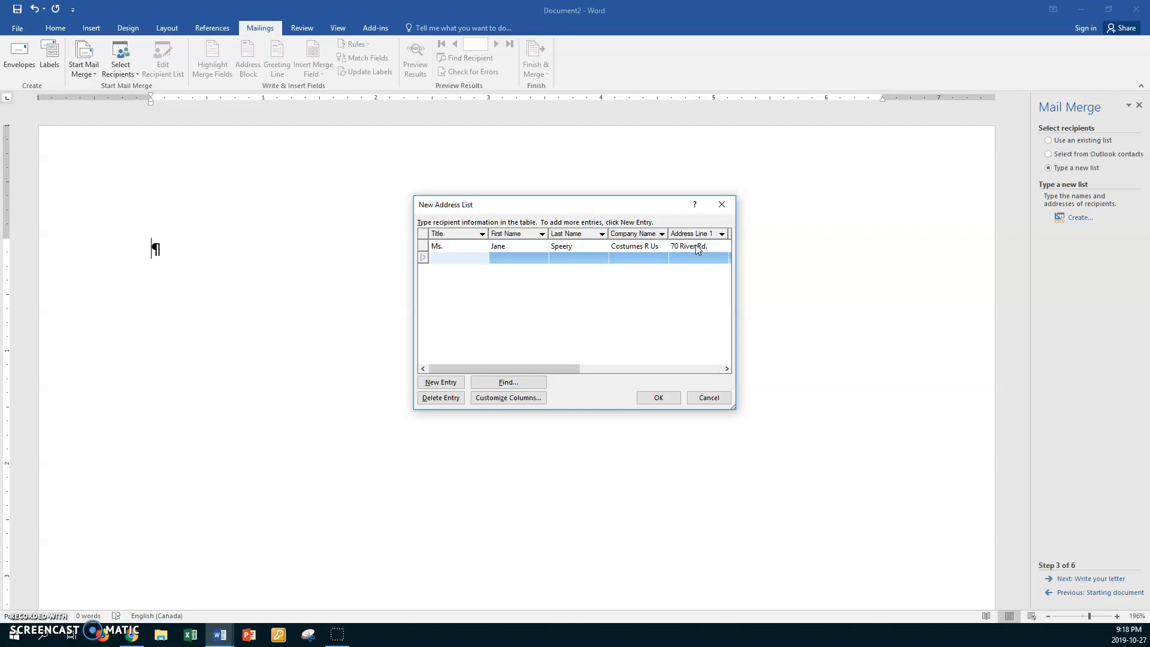
- Enter the second recipient's title Mr., first and last names, and the company name Props N Things
{"action": "type", "text": "Mr."}
{"action": "key", "text": "Tab"}
{"action": "type", "text": "Al"}
{"action": "key", "text": "Tab"}
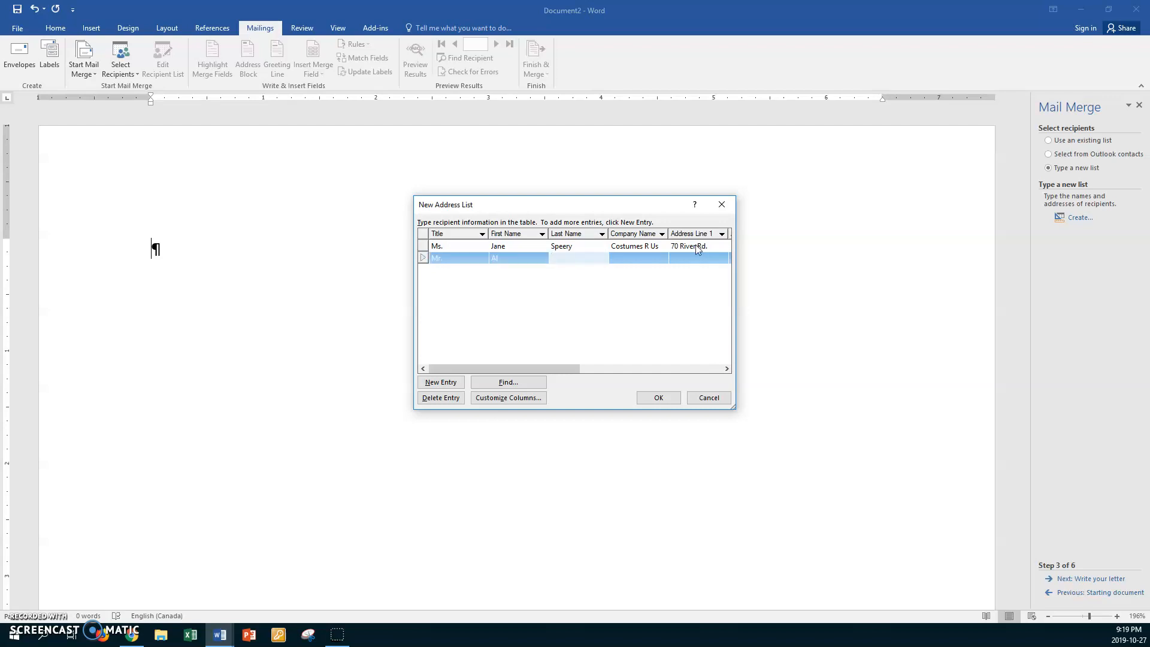
{"action": "type", "text": "Smith"}
{"action": "key", "text": "Tab"}
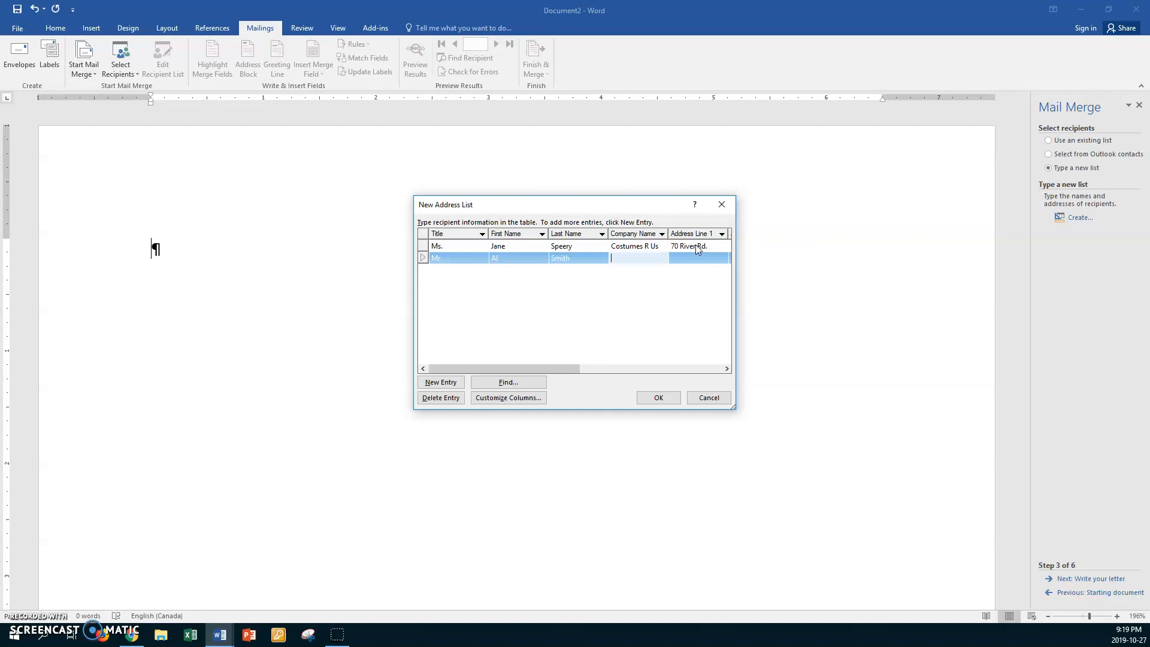
{"action": "type", "text": "Props N Things"}
{"action": "key", "text": "Tab"}
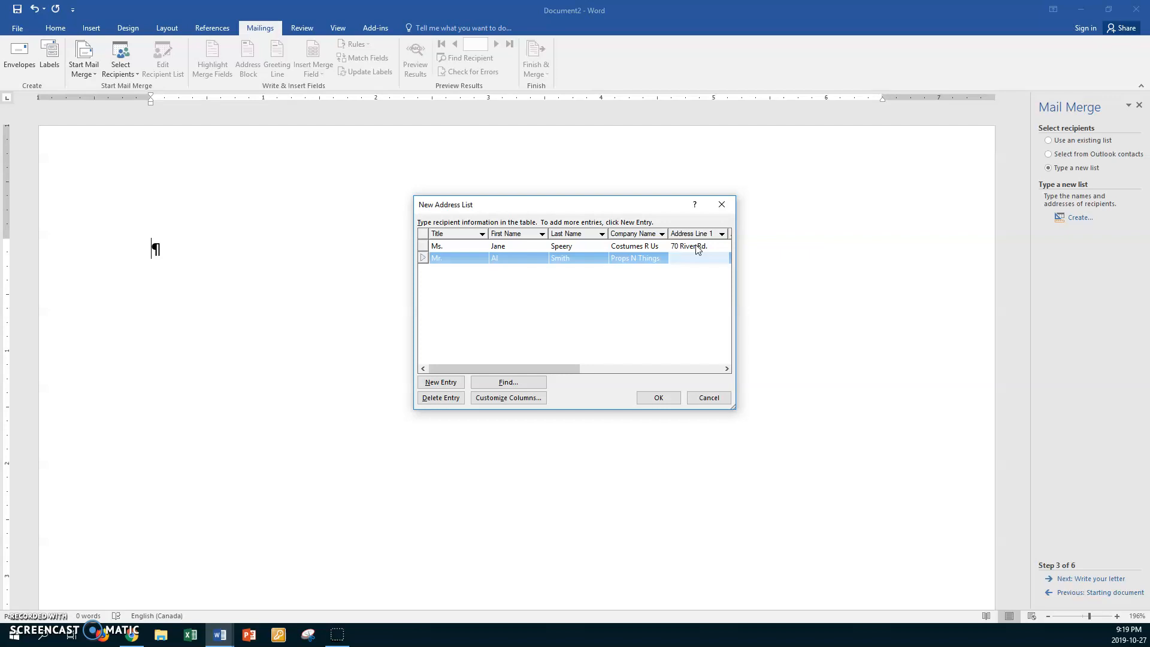
- Fill in the second recipient's street address, leaving Address Line 2 blank
{"action": "type", "text": "56 Rock Ave."}
{"action": "key", "text": "Tab"}
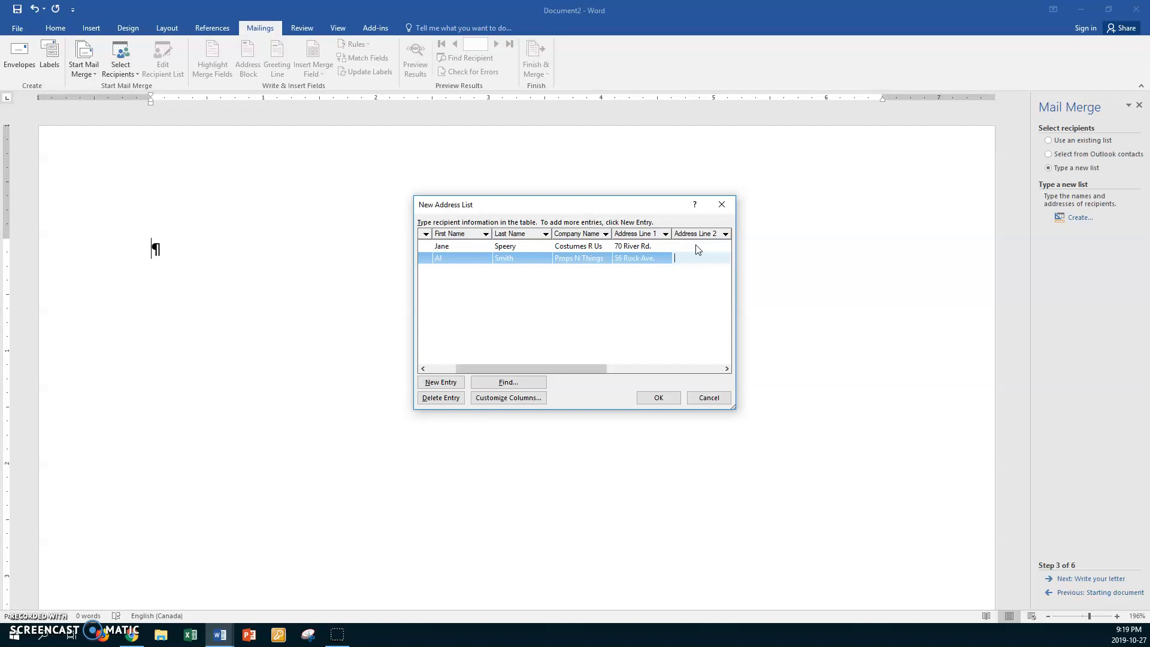
{"action": "key", "text": "Tab"}
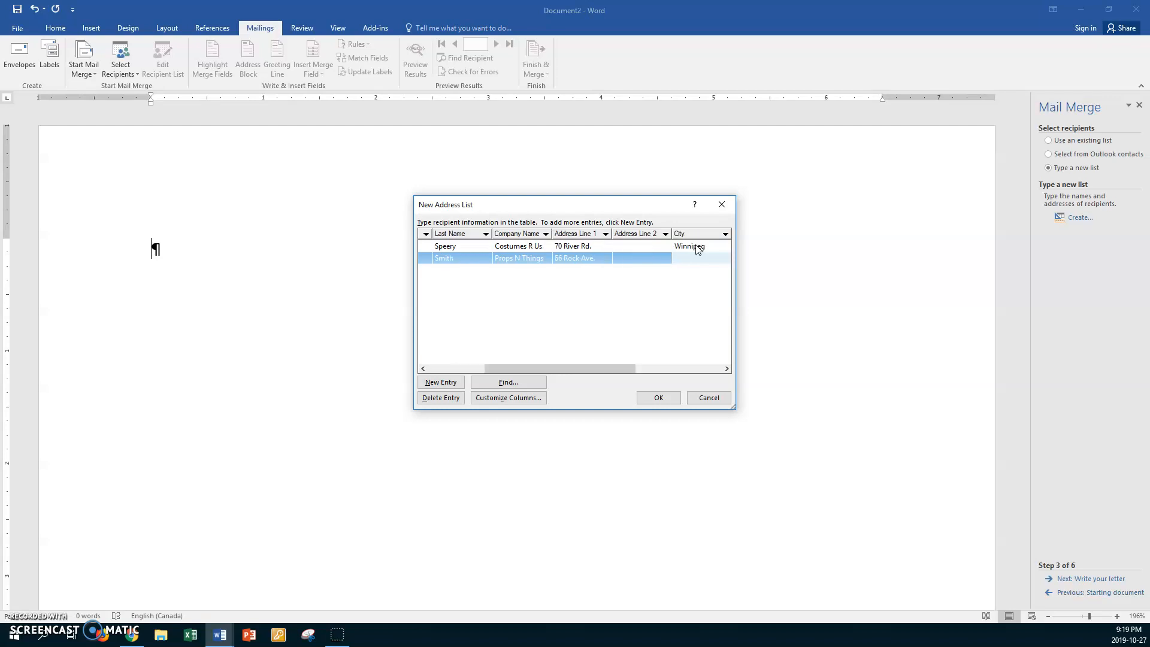
- Fill in the second recipient's city, province and postal code, set the region to West, and begin a third entry
{"action": "type", "text": "Brandon"}
{"action": "key", "text": "Tab"}
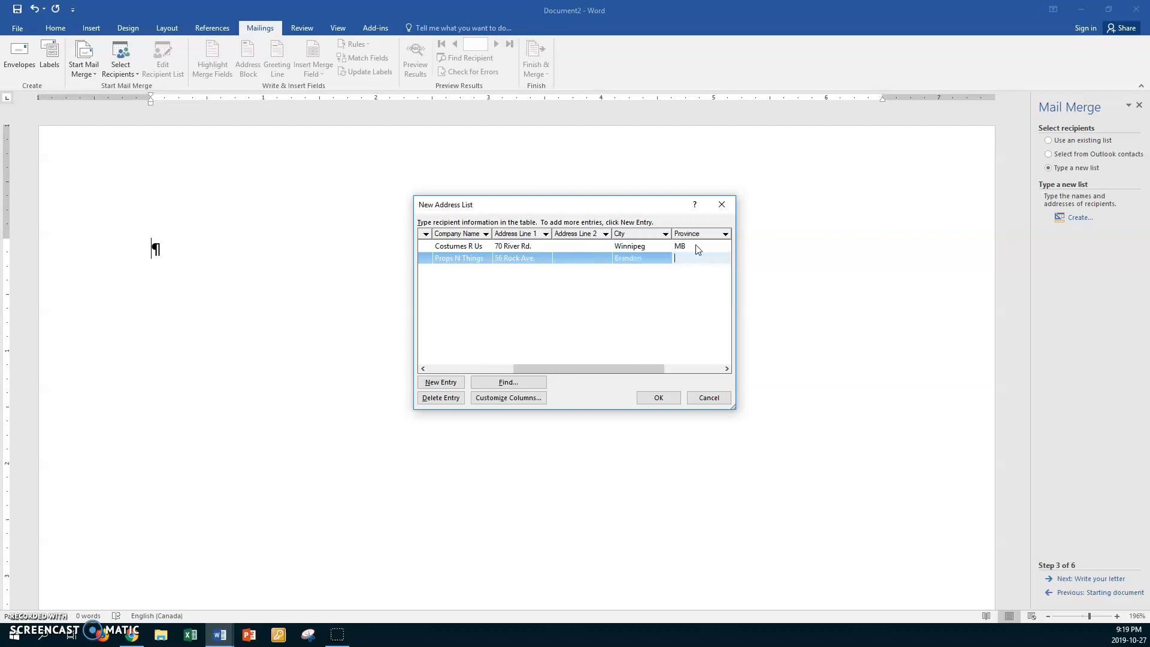
{"action": "type", "text": "MB"}
{"action": "key", "text": "Tab"}
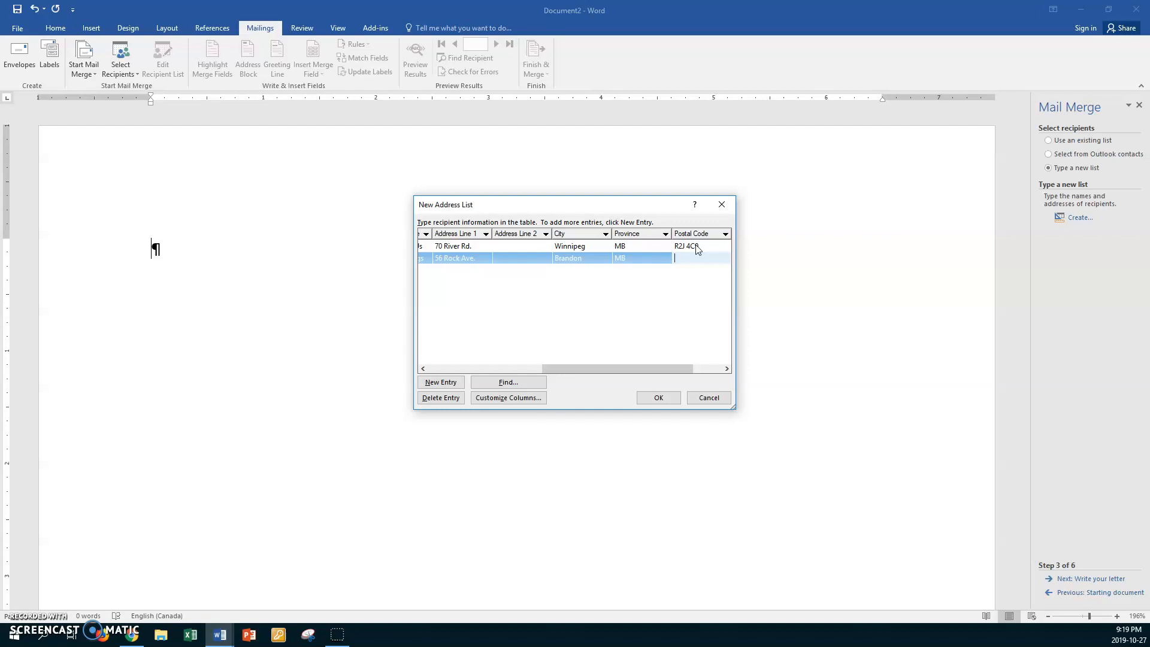
{"action": "type", "text": "K8K"}
{"action": "type", "text": "5D0"}
{"action": "key", "text": "Tab"}
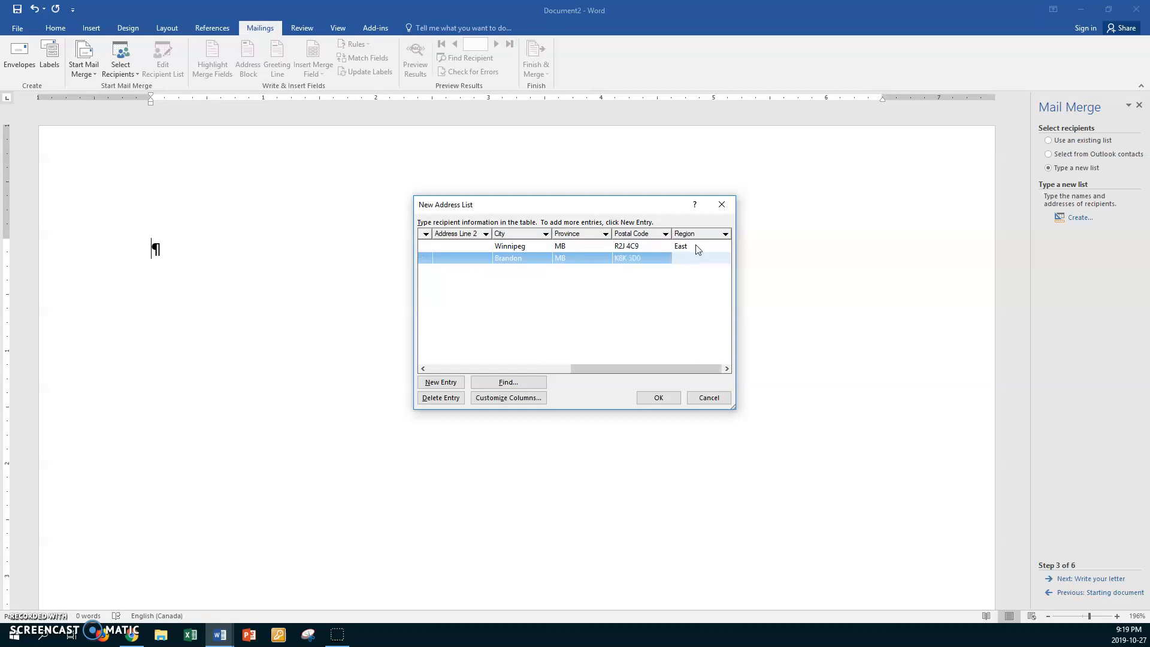
{"action": "type", "text": "West"}
{"action": "key", "text": "Tab"}
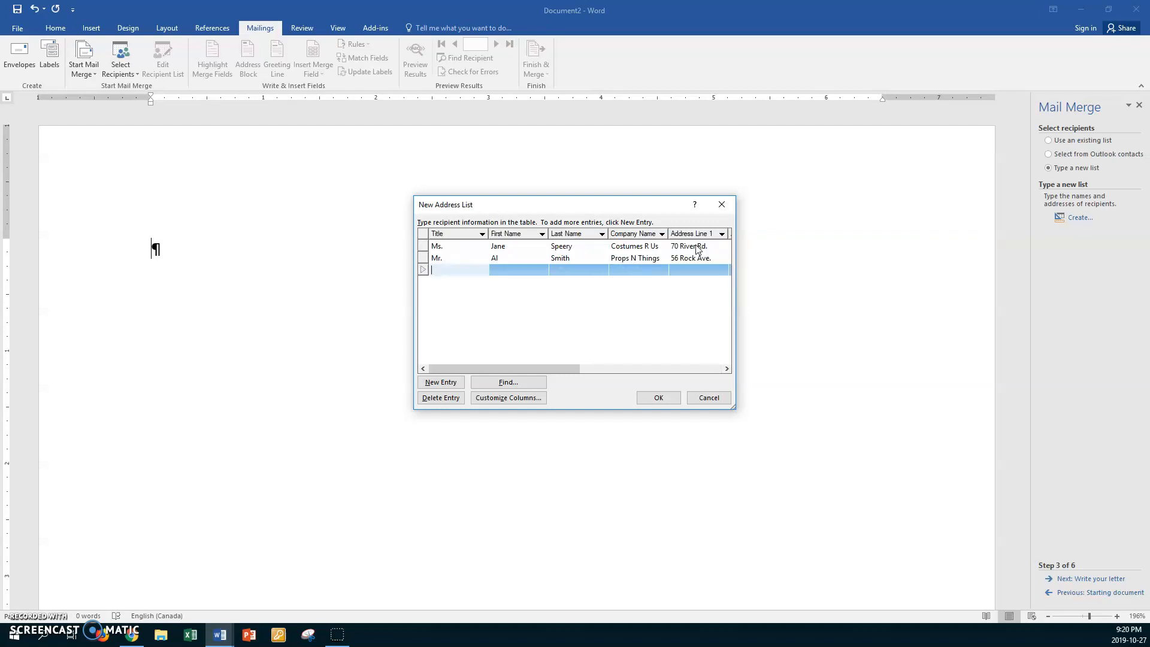
- Enter the third recipient's title Mr., first and last names, and the company name The Makeup House
{"action": "type", "text": "Mr."}
{"action": "key", "text": "Tab"}
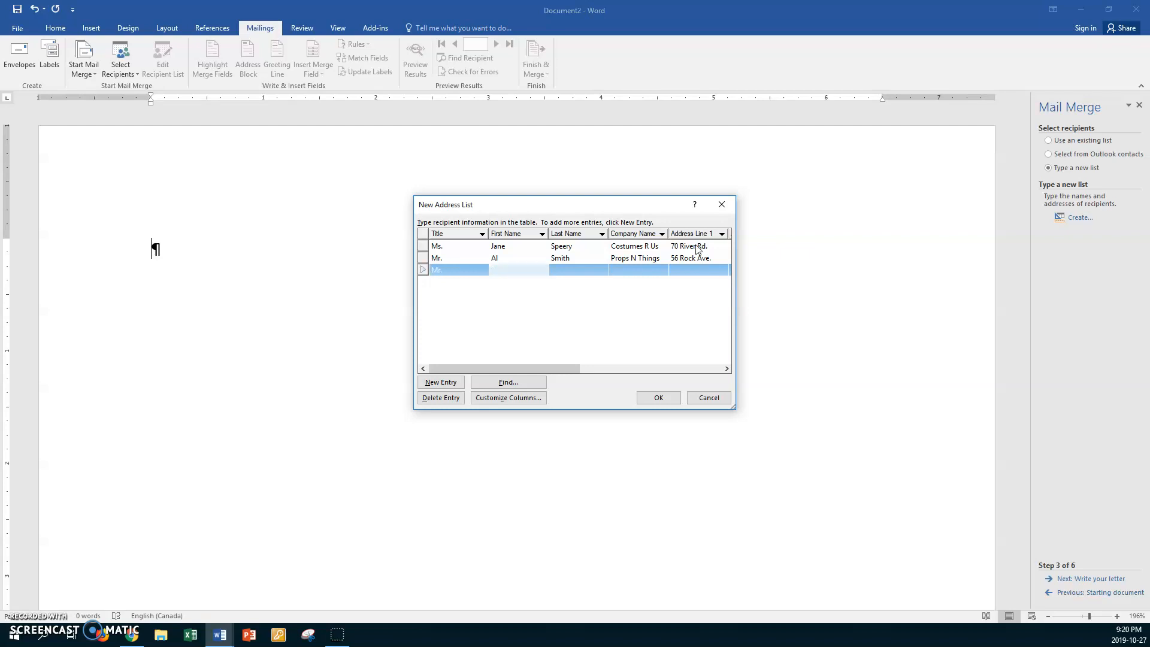
{"action": "type", "text": "Jerry"}
{"action": "key", "text": "Tab"}
{"action": "type", "text": "Hodge"}
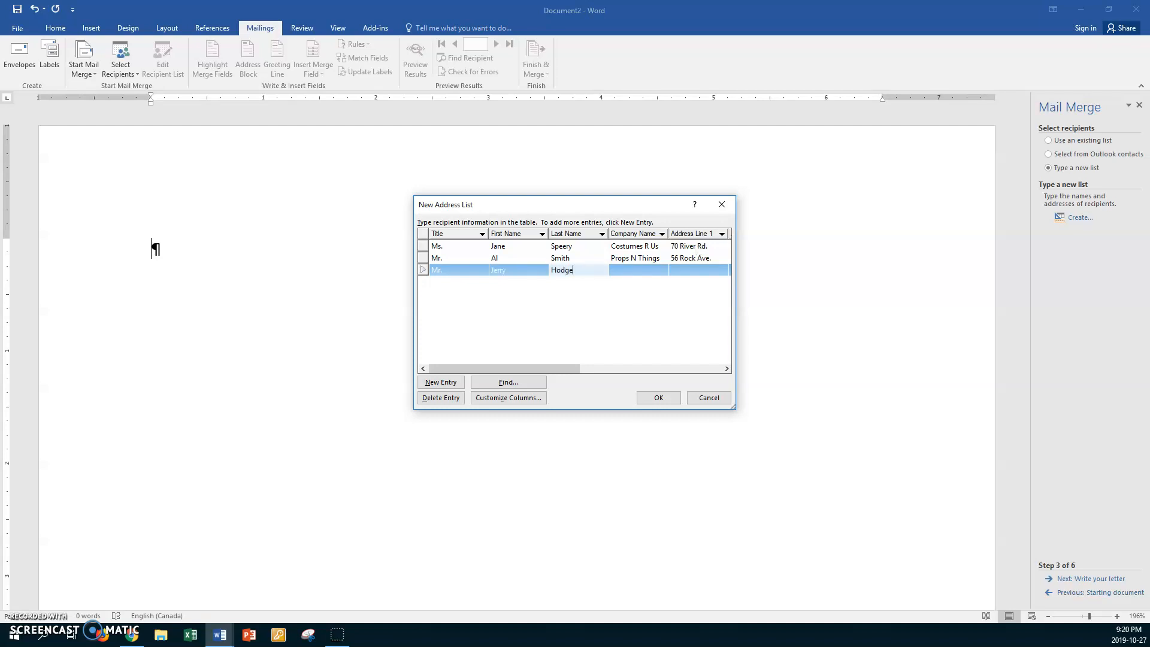
{"action": "key", "text": "Tab"}
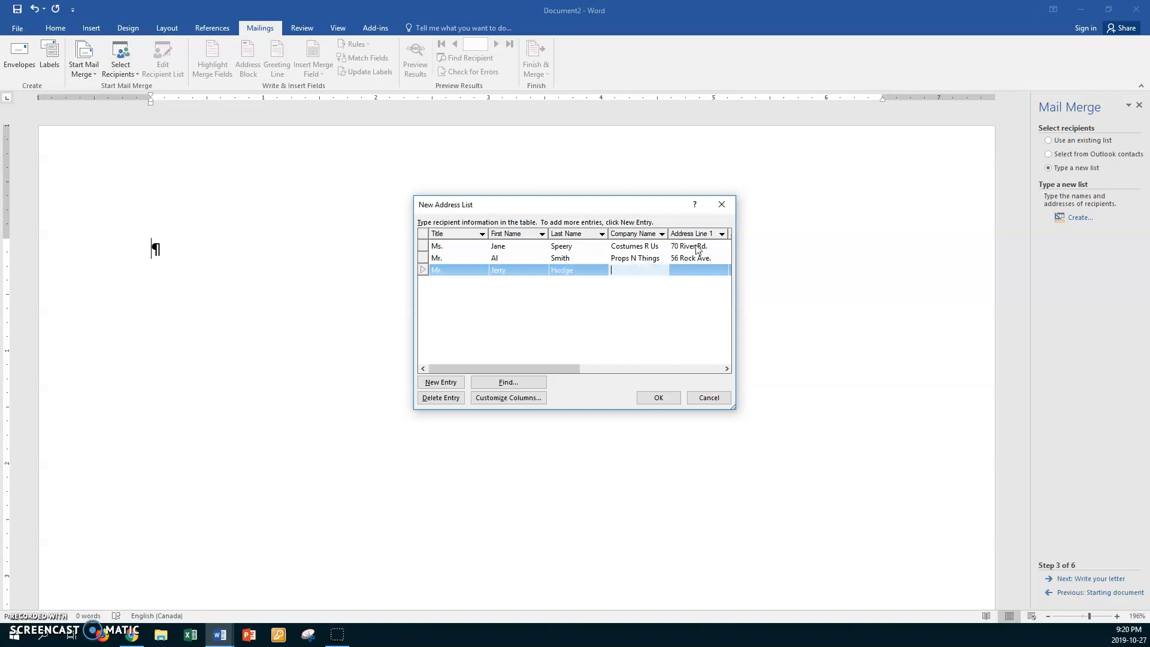
{"action": "type", "text": "The"}
{"action": "type", "text": " Makeup Hou"}
{"action": "type", "text": "se"}
{"action": "key", "text": "Tab"}
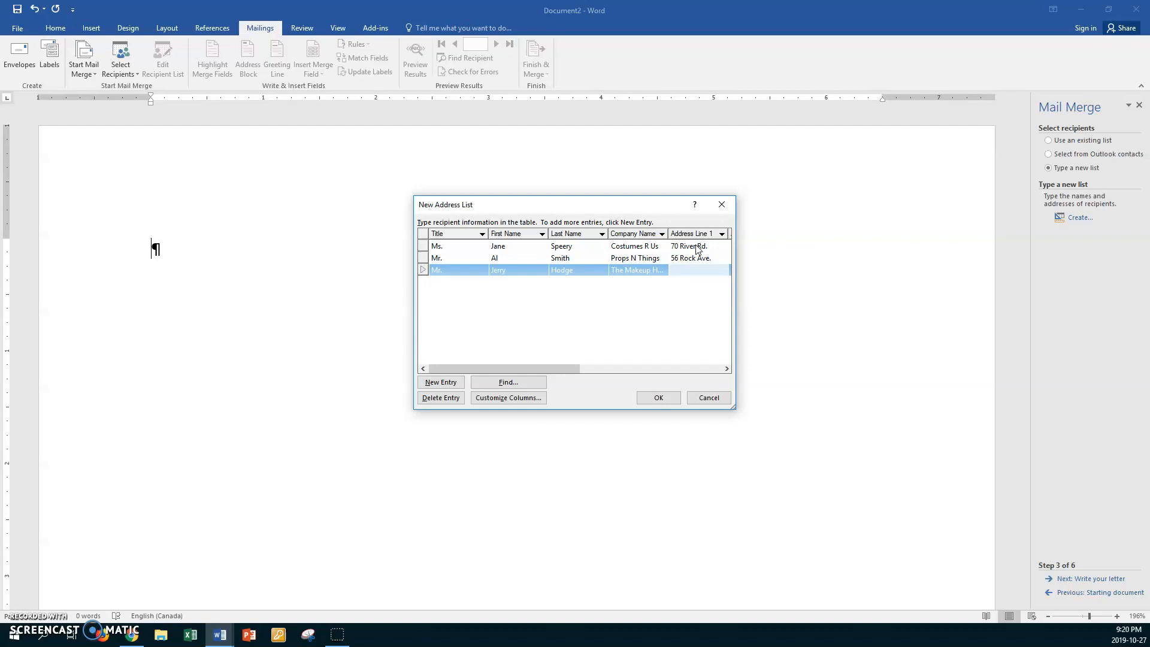
- Fill in the third recipient's street address, leaving Address Line 2 blank
{"action": "type", "text": "24 Princess St."}
{"action": "key", "text": "Tab"}
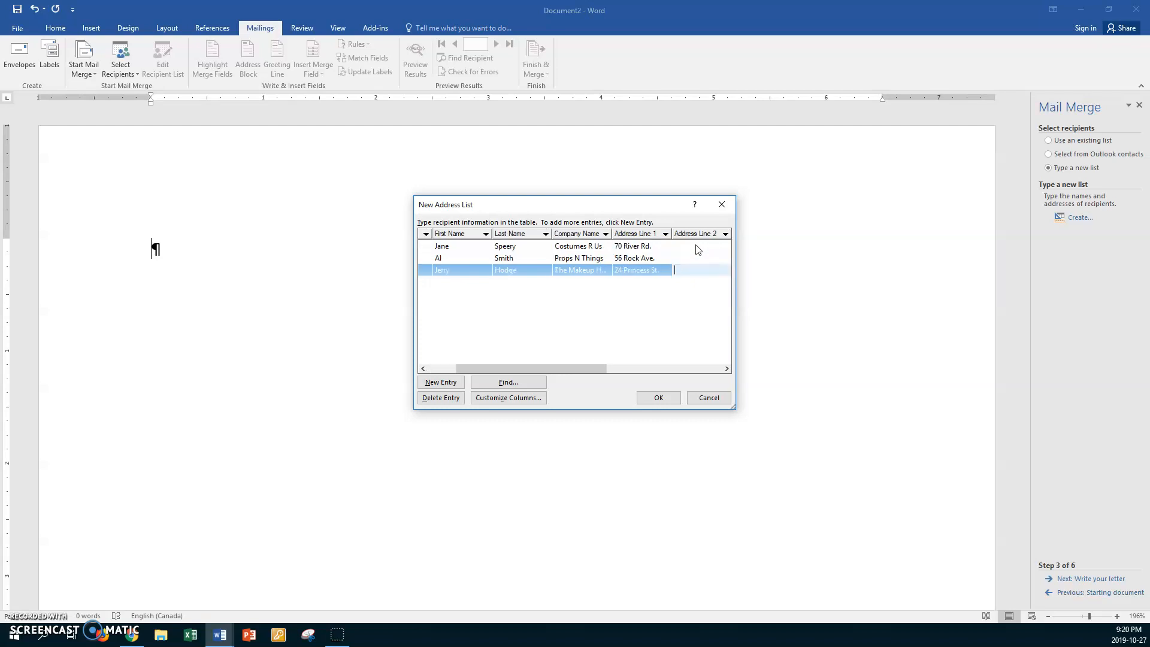
{"action": "key", "text": "Tab"}
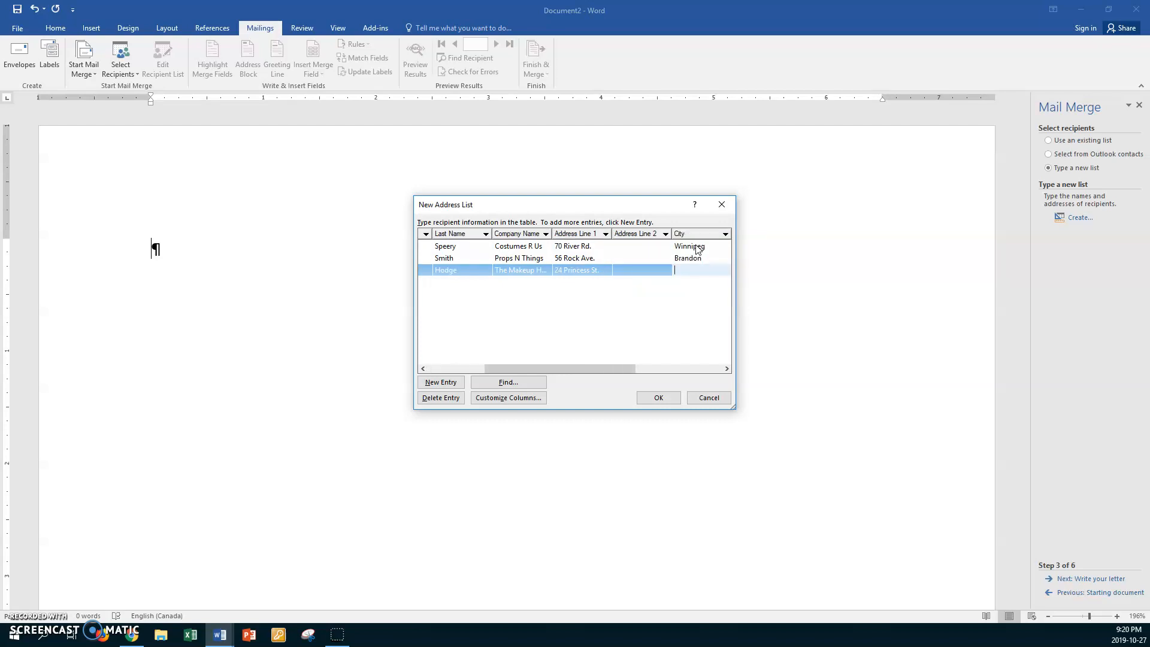
- Fill in the third recipient's city, province and postal code, set the region to West, and begin a fourth entry
{"action": "type", "text": "Ninette"}
{"action": "key", "text": "Tab"}
{"action": "type", "text": "MB"}
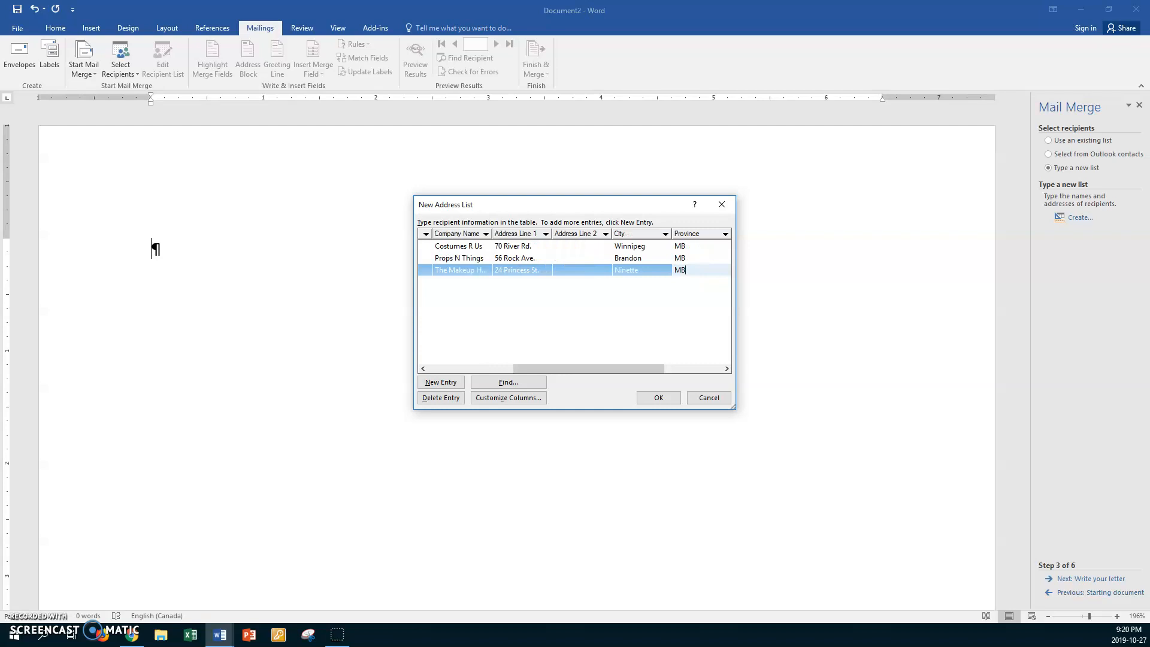
{"action": "key", "text": "Tab"}
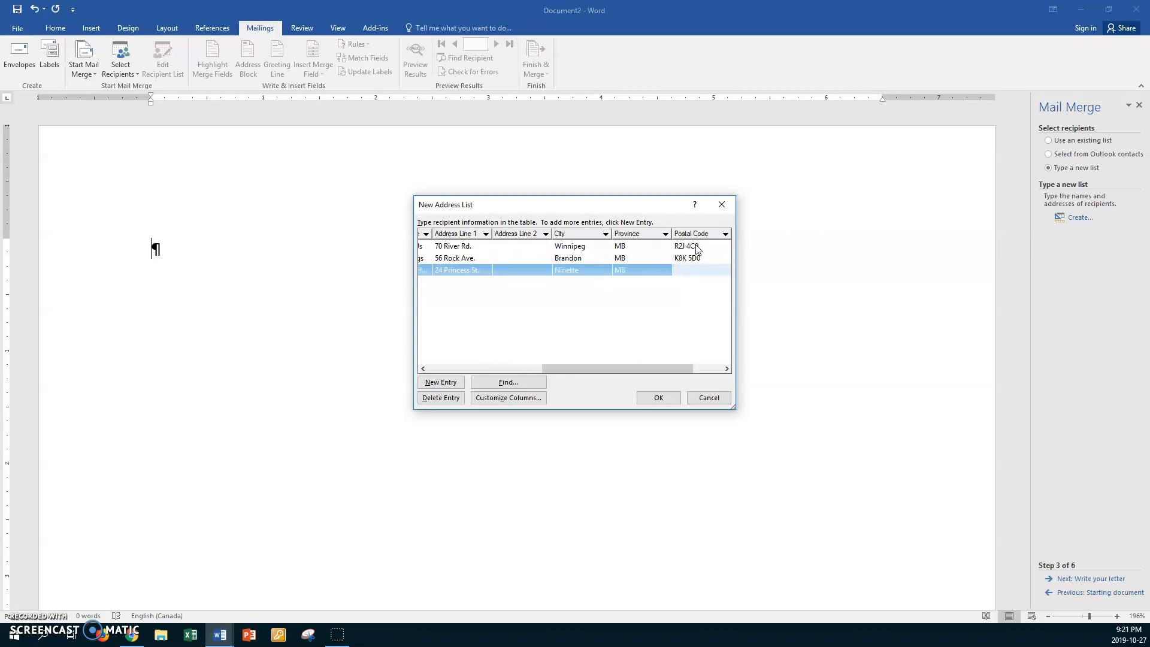
{"action": "type", "text": "R4S 6B2"}
{"action": "key", "text": "Tab"}
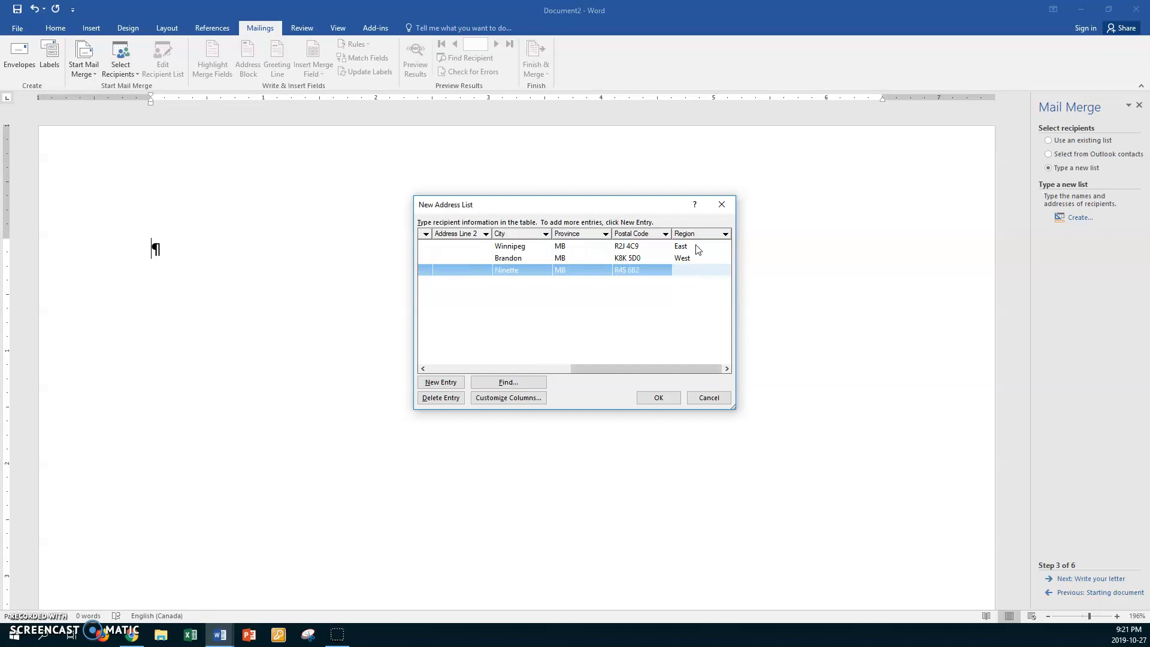
{"action": "type", "text": "West"}
{"action": "key", "text": "Tab"}
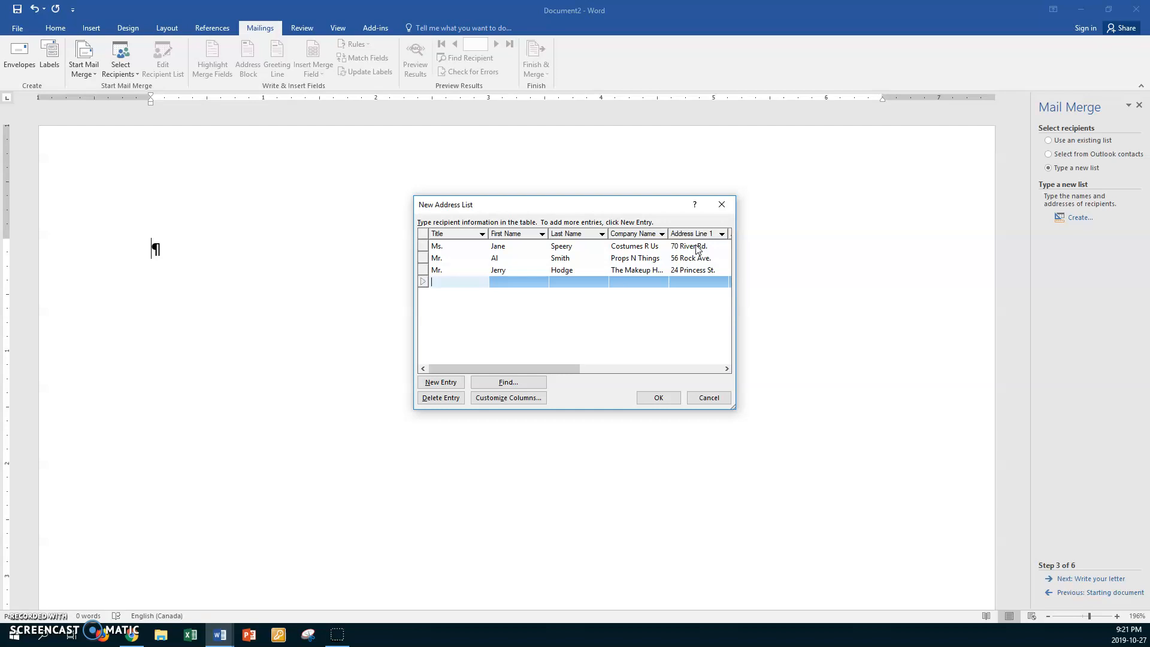
- Enter the fourth recipient's title Mrs., first and last names, and the company name Stages Incorporated
{"action": "type", "text": "Mrs."}
{"action": "key", "text": "Tab"}
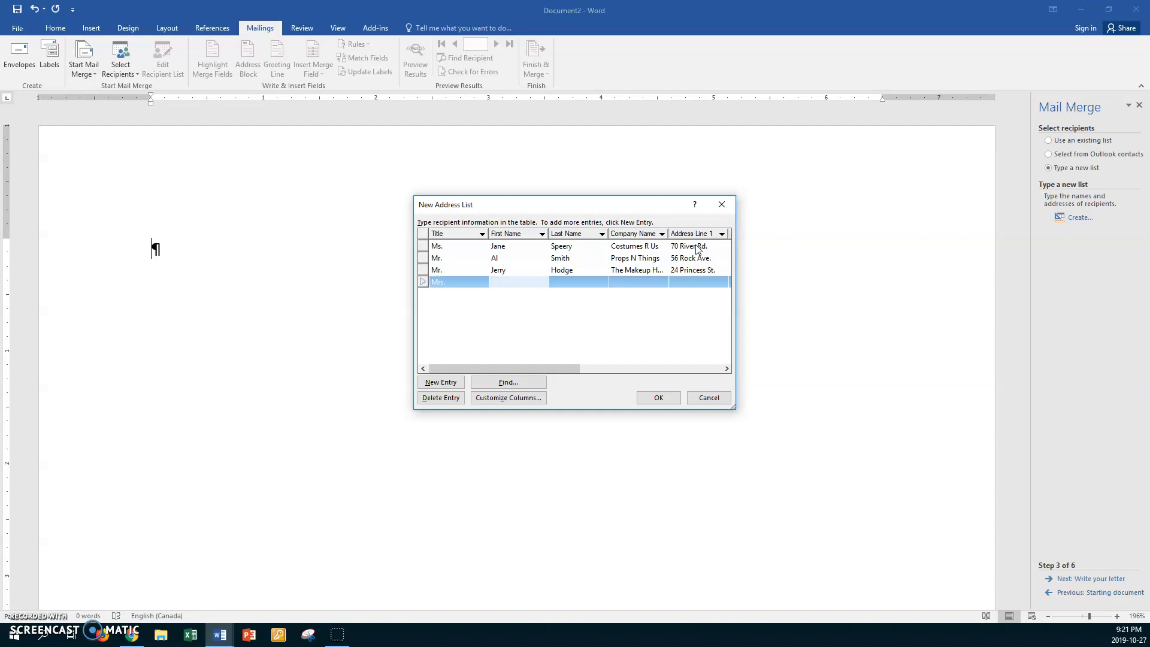
{"action": "type", "text": "Karen"}
{"action": "key", "text": "Tab"}
{"action": "type", "text": "K"}
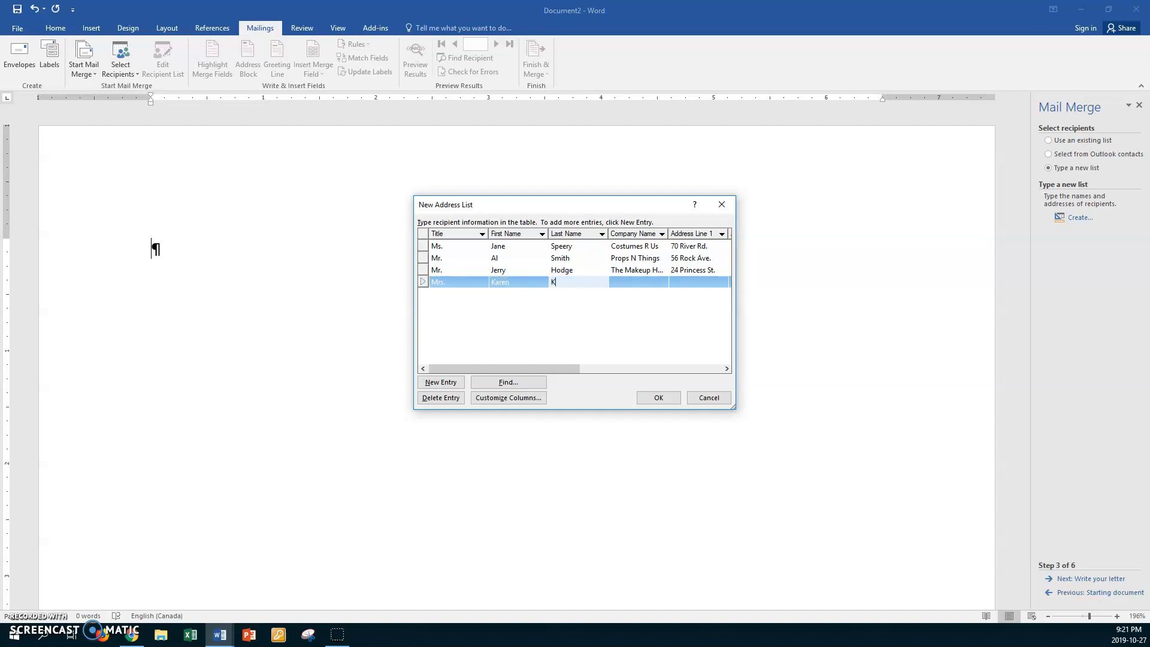
{"action": "type", "text": "itts"}
{"action": "key", "text": "Tab"}
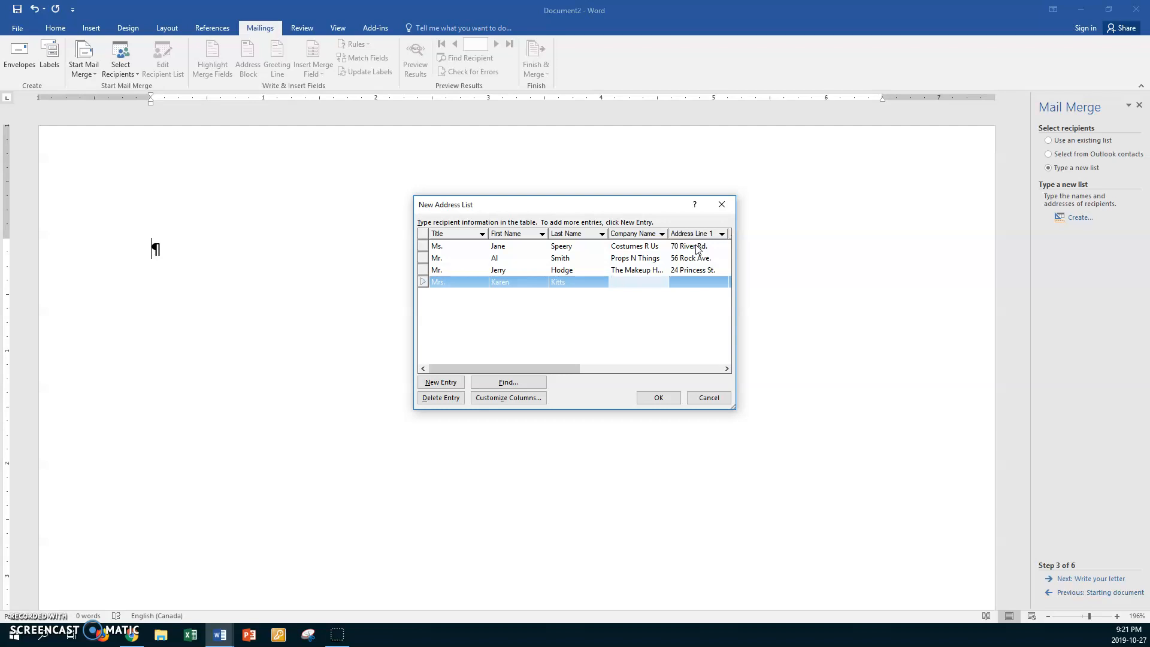
{"action": "type", "text": "Stages"}
{"action": "type", "text": " Incorpora"}
{"action": "type", "text": "ted"}
{"action": "key", "text": "Tab"}
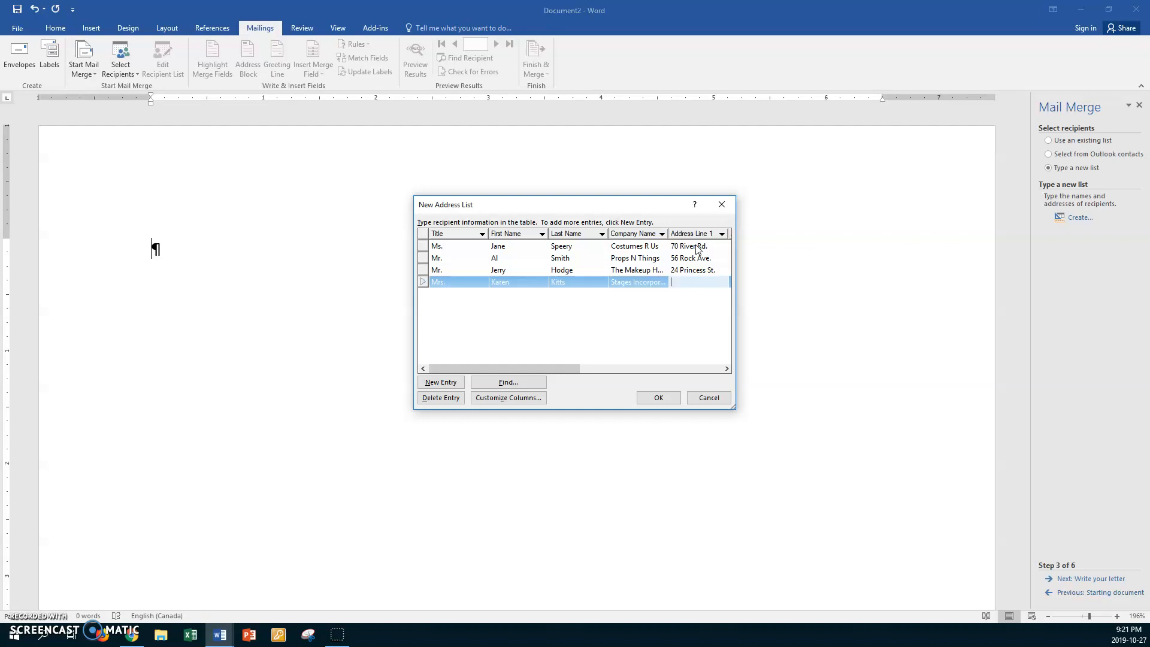
- Fill in the fourth recipient's street address, leaving Address Line 2 blank
{"action": "type", "text": "48"}
{"action": "type", "text": " Donal Du"}
{"action": "type", "text": "ck D"}
{"action": "type", "text": "ri"}
{"action": "type", "text": "ve"}
{"action": "key", "text": "Tab"}
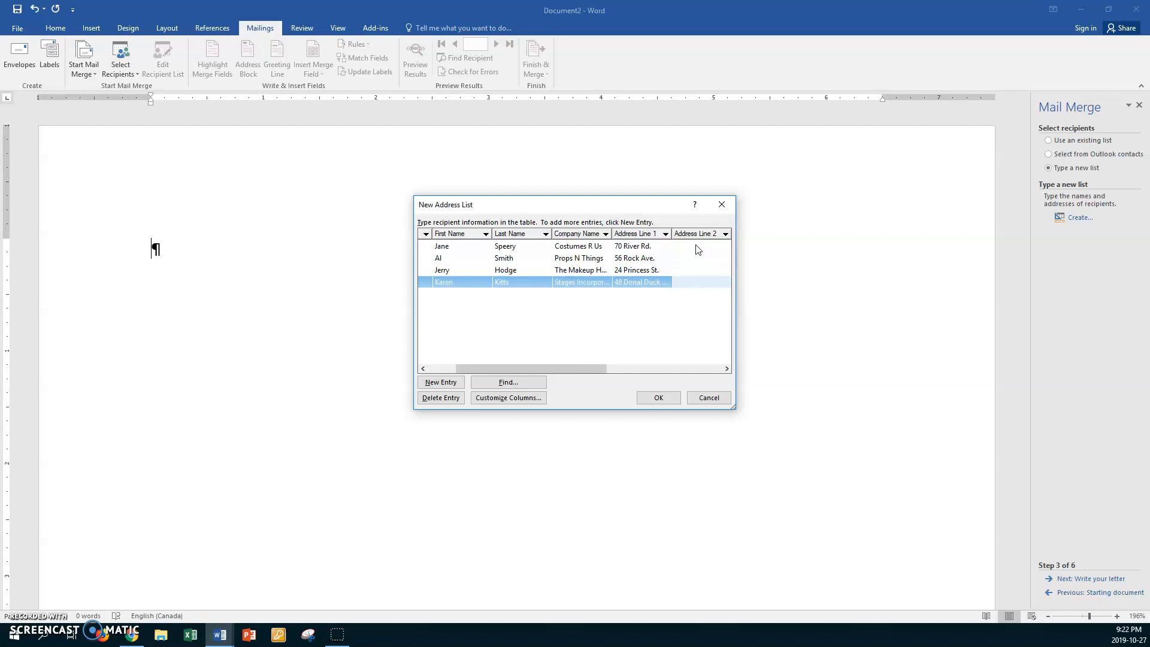
{"action": "key", "text": "Tab"}
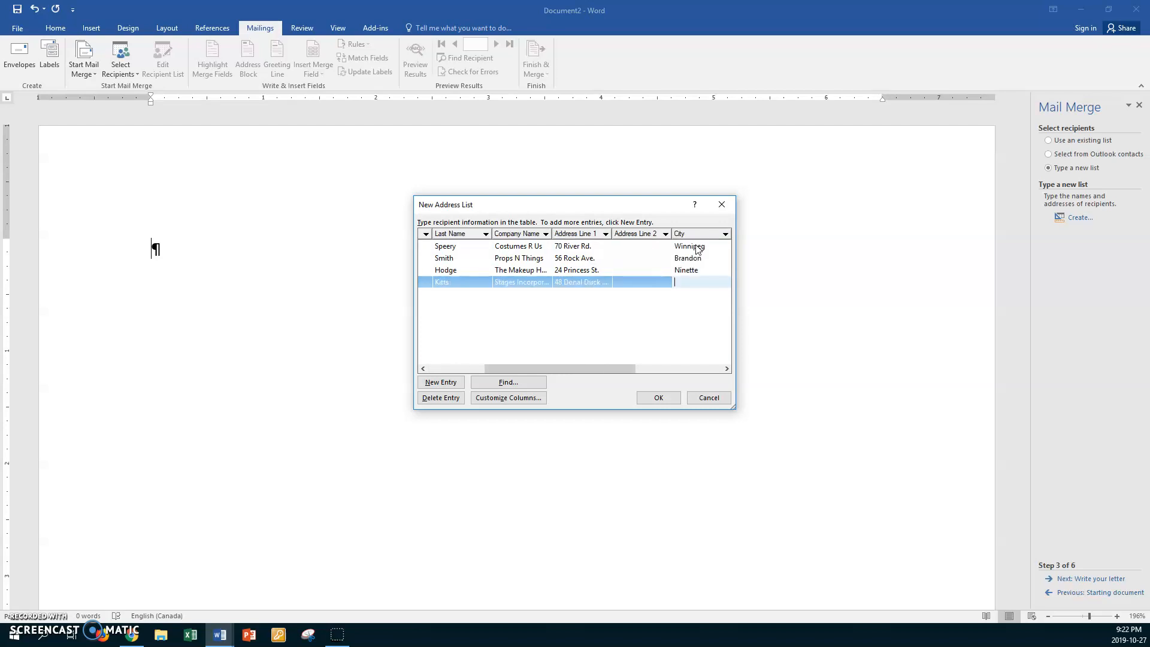
- Fill in the fourth recipient's city, province and postal code, set the region to East, and begin a fifth entry
{"action": "type", "text": "Snow Lake"}
{"action": "key", "text": "Tab"}
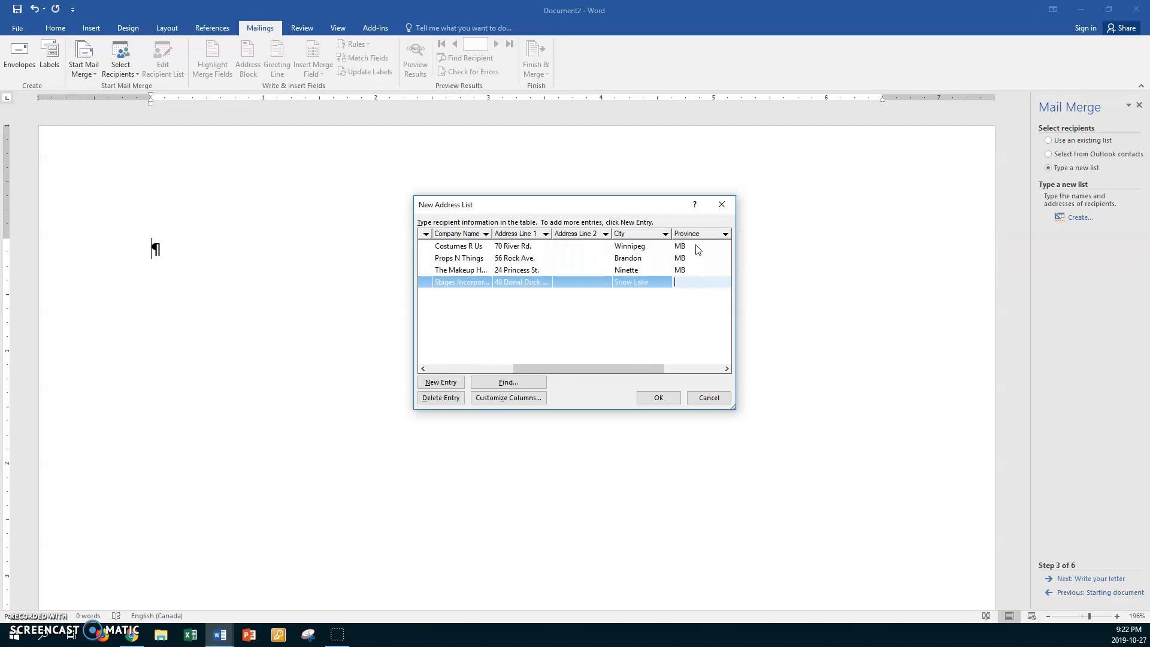
{"action": "type", "text": "MB"}
{"action": "key", "text": "Tab"}
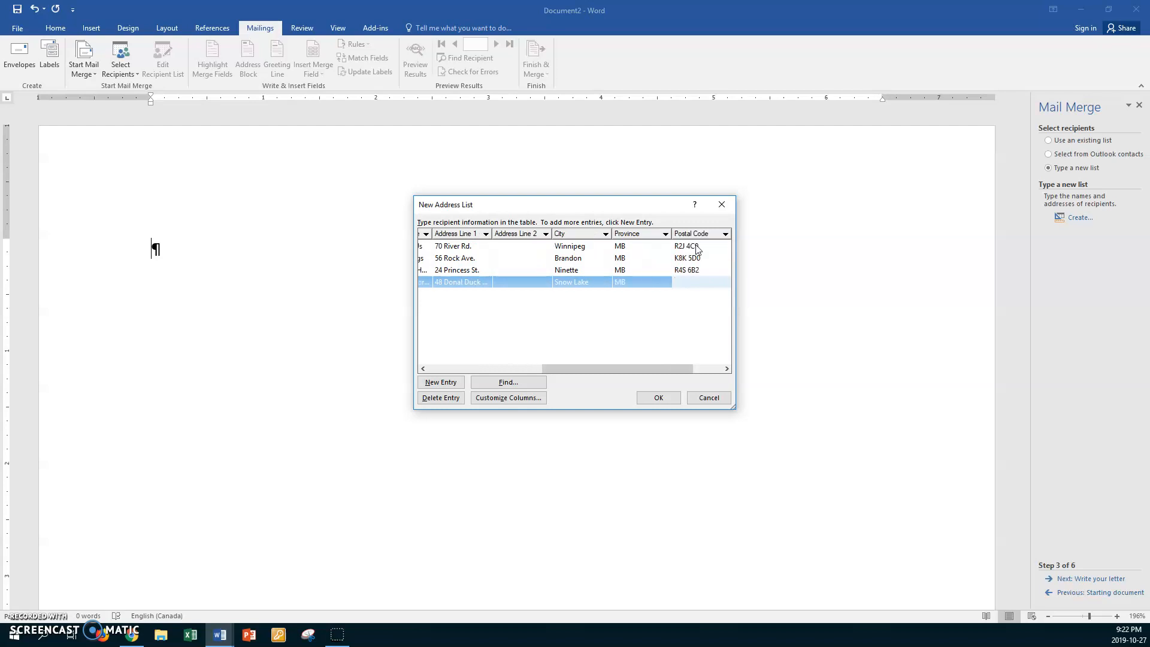
{"action": "type", "text": "7M 3G9"}
{"action": "key", "text": "Tab"}
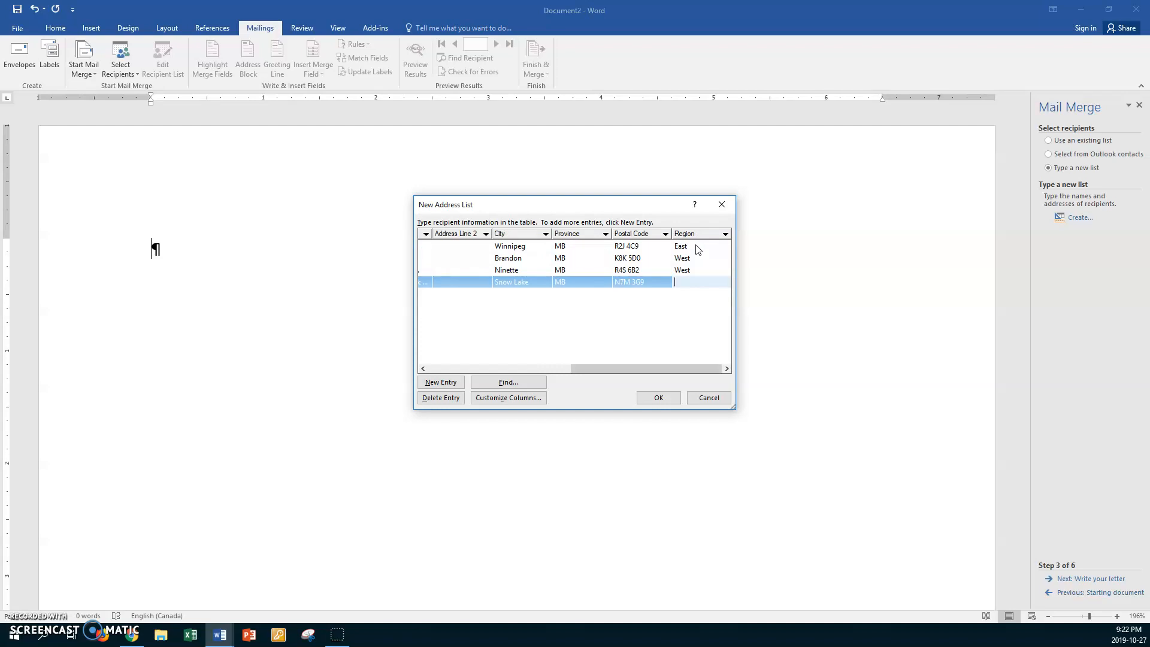
{"action": "type", "text": "East"}
{"action": "key", "text": "Tab"}
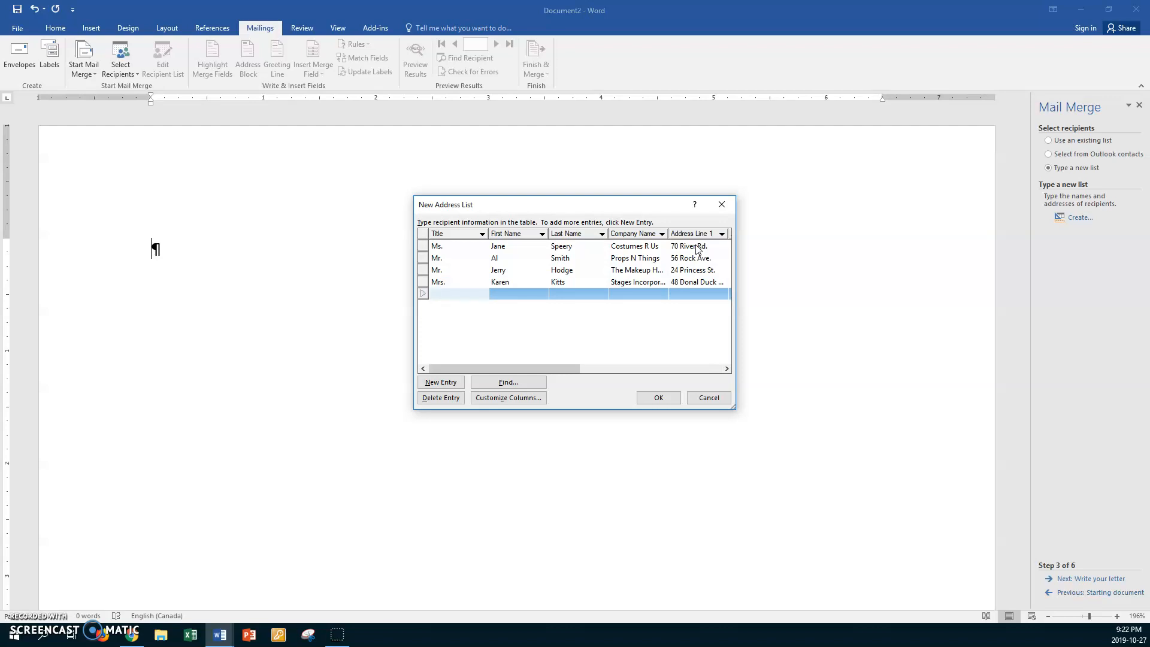
- Enter the fifth recipient's title Ms., first and last names, and the company name MJ Supplies
{"action": "type", "text": "Ms."}
{"action": "key", "text": "Tab"}
{"action": "type", "text": "B"}
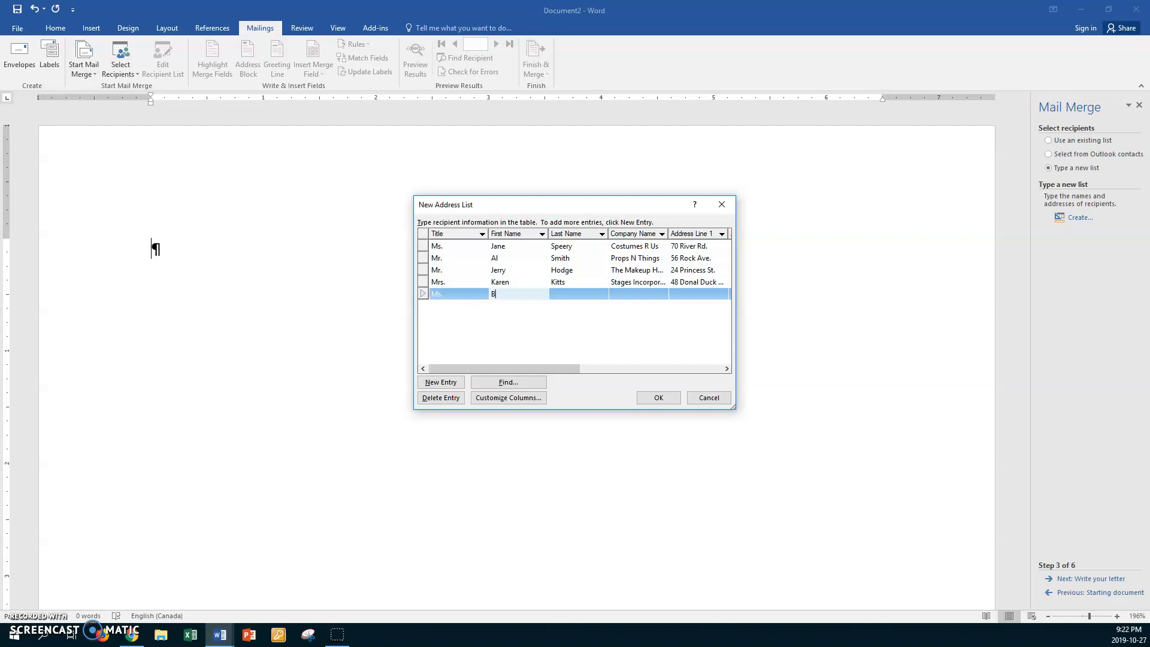
{"action": "type", "text": "ettuy"}
{"action": "key", "text": "Tab"}
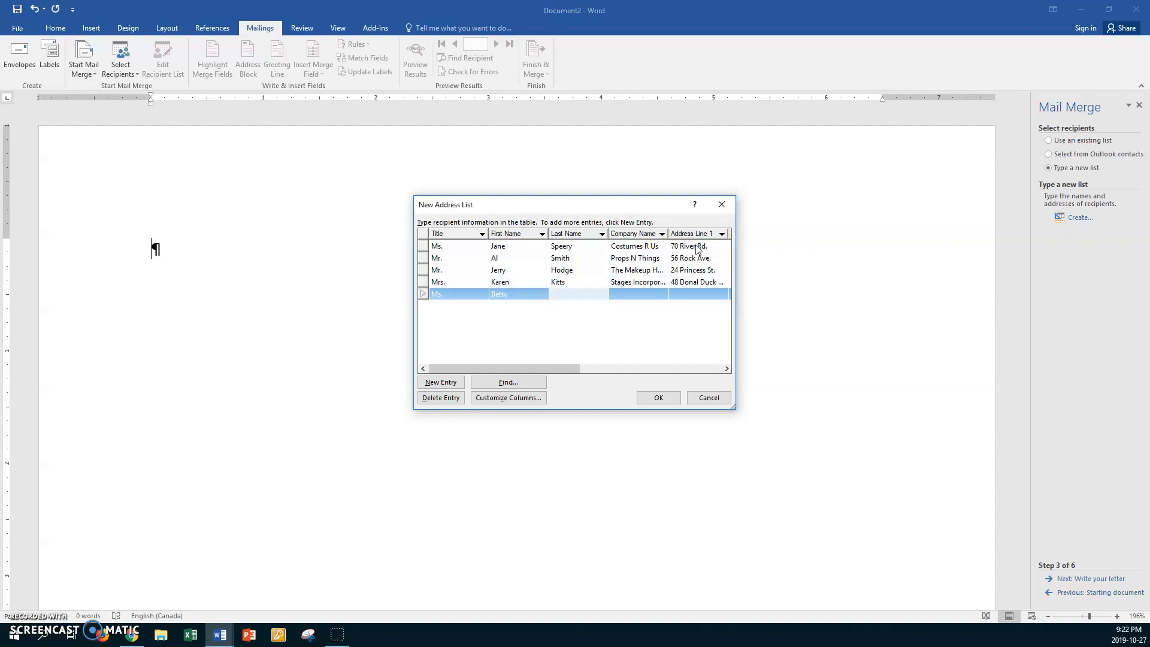
{"action": "type", "text": "Bop"}
{"action": "key", "text": "Tab"}
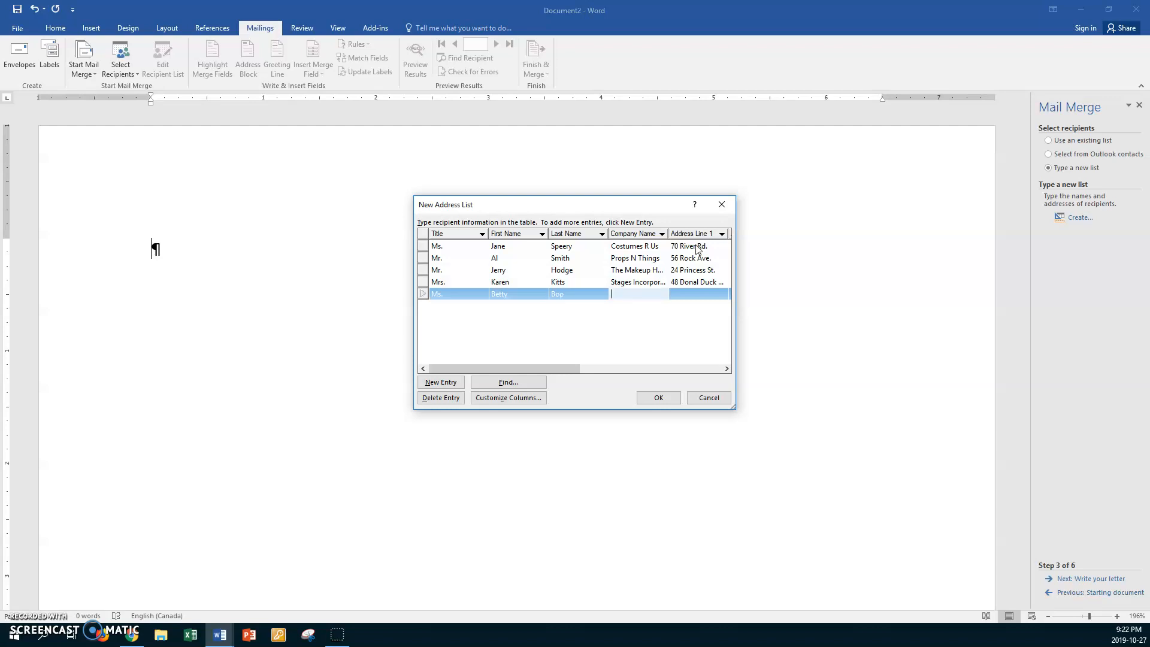
{"action": "type", "text": "MJ Supplies"}
{"action": "key", "text": "Tab"}
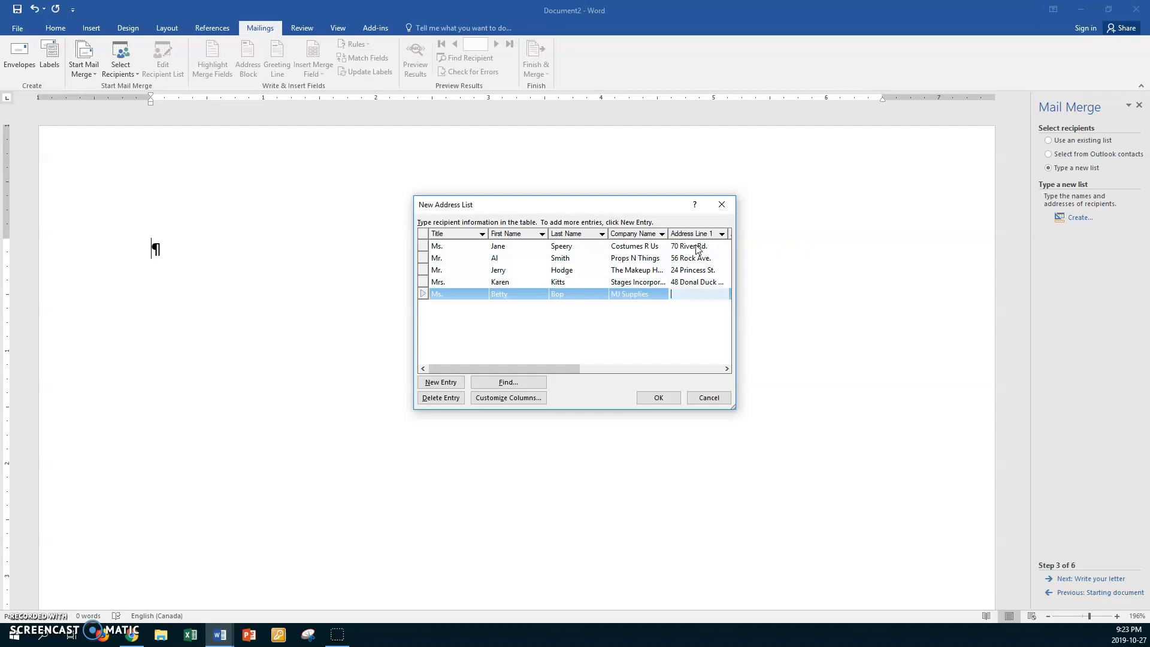
- Enter the fifth recipient's apartment building name in Address Line 1, correcting its abbreviation to Apts
{"action": "type", "text": "Mo"}
{"action": "type", "text": "cha pts."}
{"action": "key", "text": "Tab"}
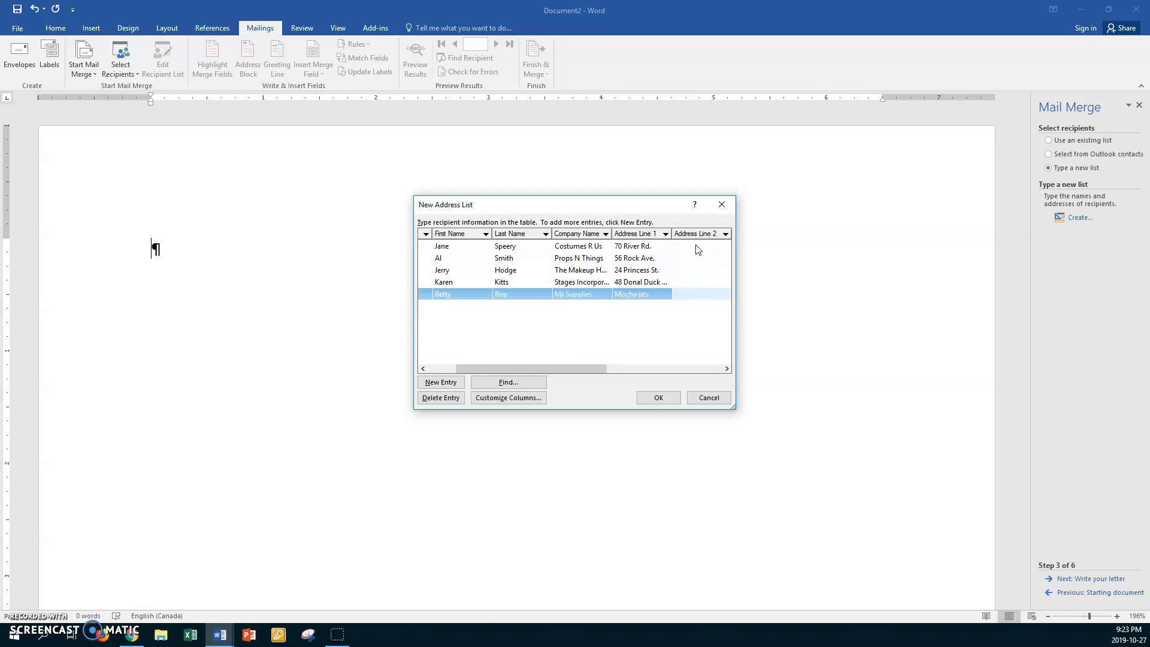
{"action": "left_click", "coordinate": [642, 292]}
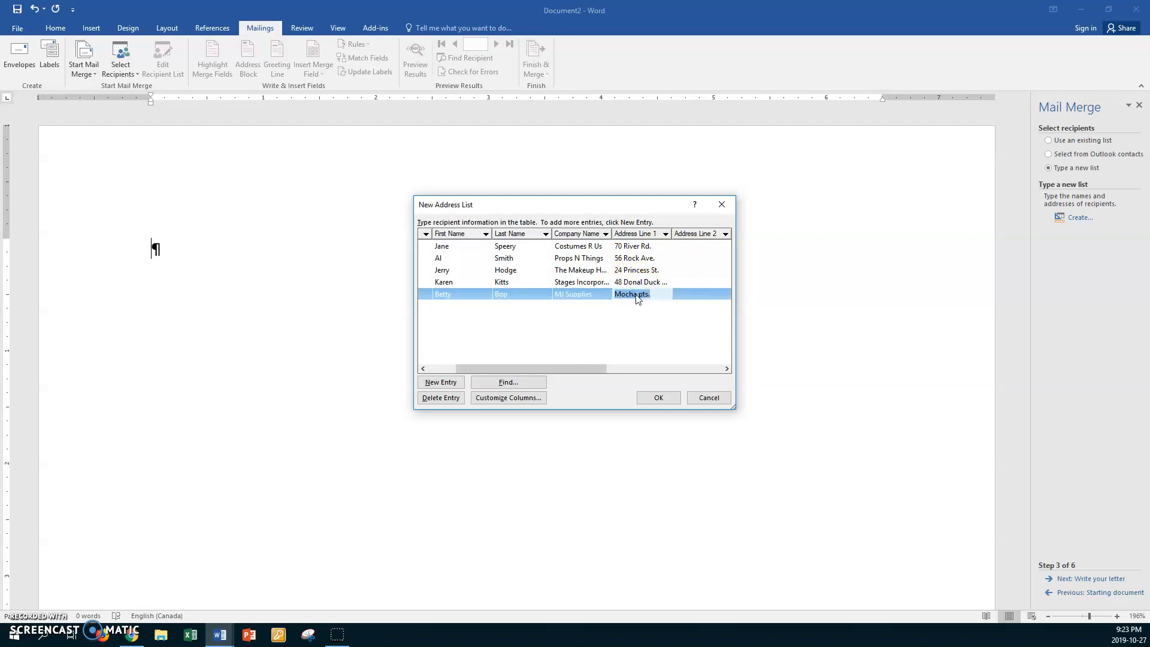
{"action": "left_click", "coordinate": [637, 294]}
{"action": "type", "text": "A"}
- Fill in the fifth recipient's street address in Address Line 2 and enter the city
{"action": "left_click", "coordinate": [681, 293]}
{"action": "type", "text": "9"}
{"action": "type", "text": "0 Masterpiec"}
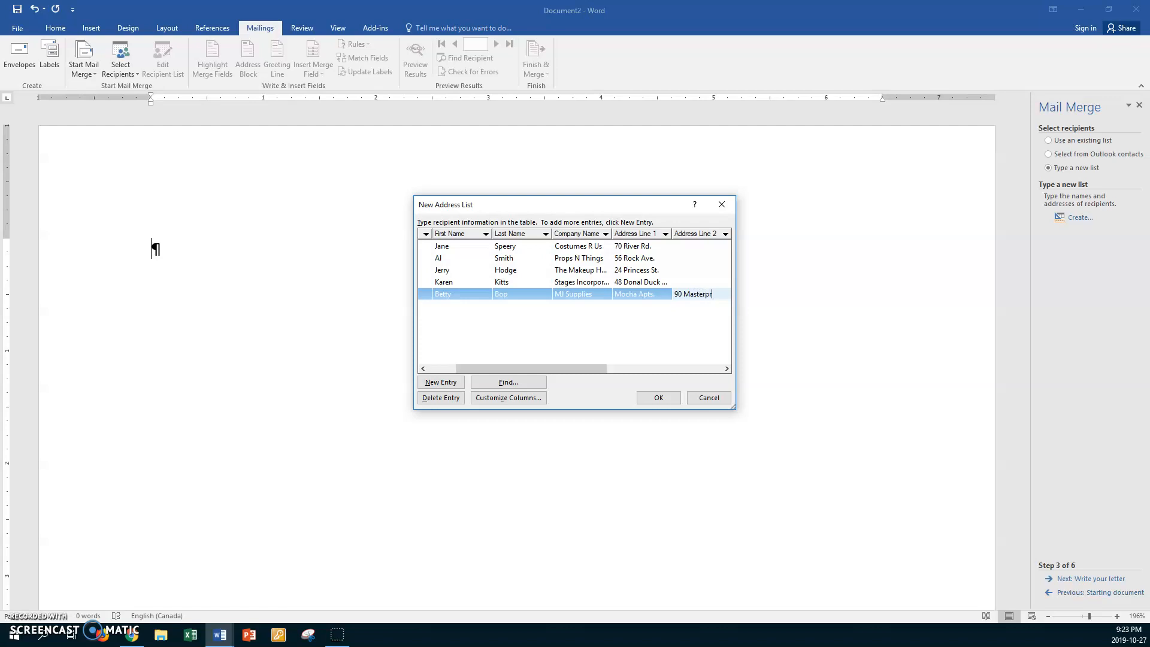
{"action": "type", "text": "e St."}
{"action": "key", "text": "Tab"}
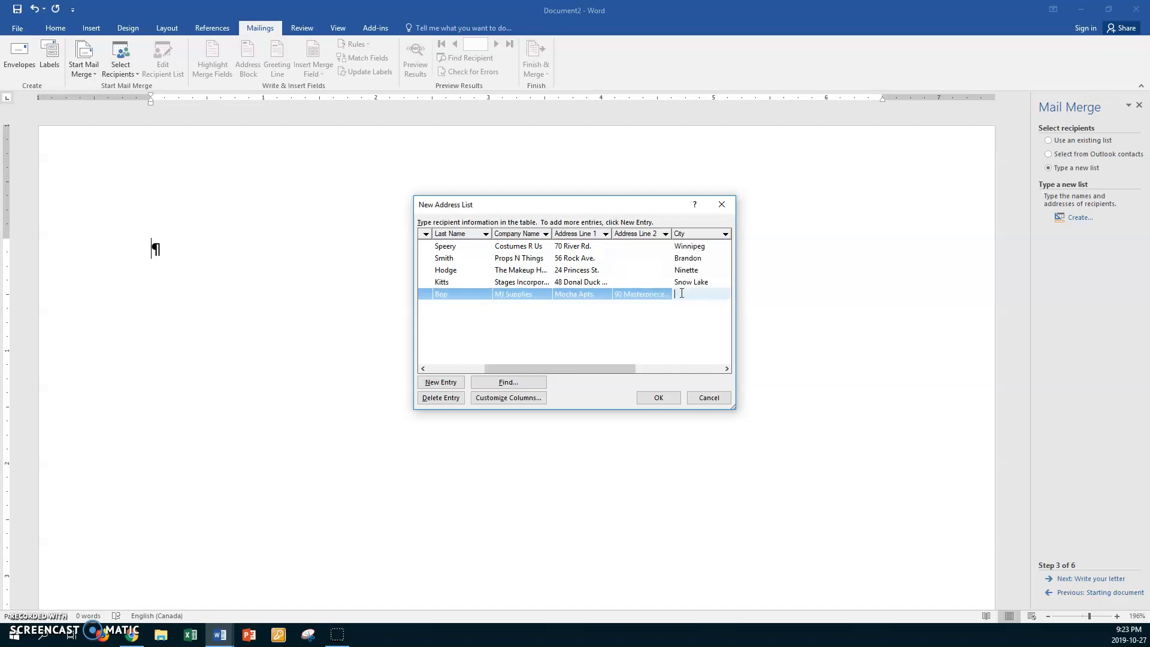
{"action": "type", "text": "Manitou"}
{"action": "key", "text": "Tab"}
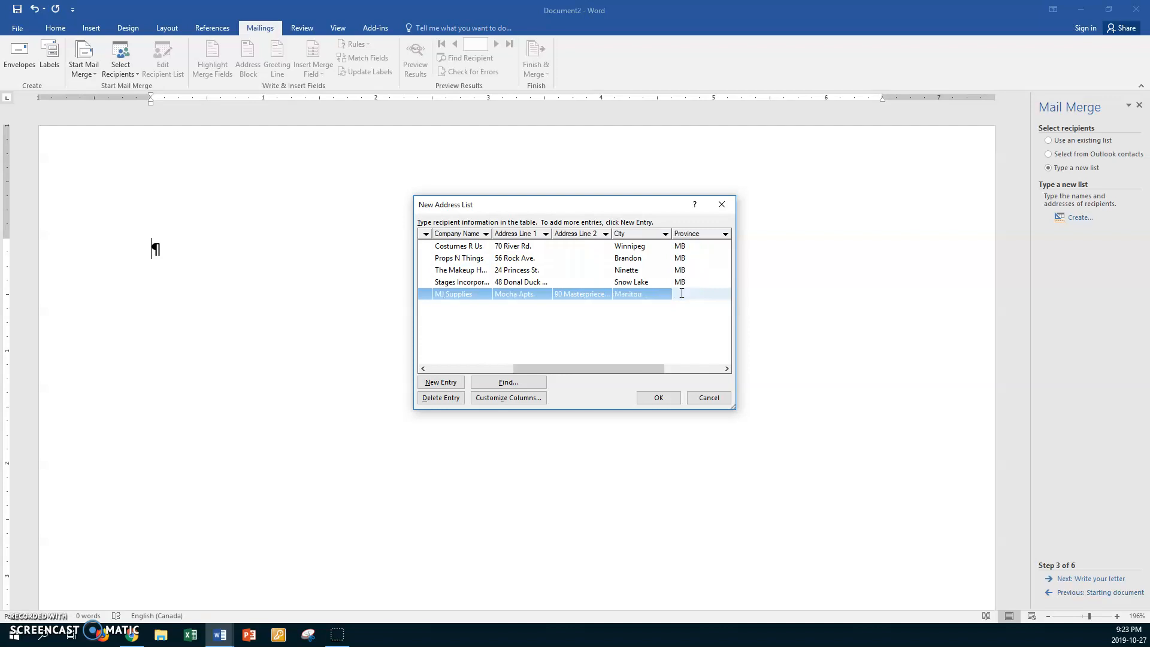
- Fill in the fifth recipient's province as MB and postal code, set the region to West, and finish the address list
{"action": "type", "text": "MB"}
{"action": "key", "text": "Tab"}
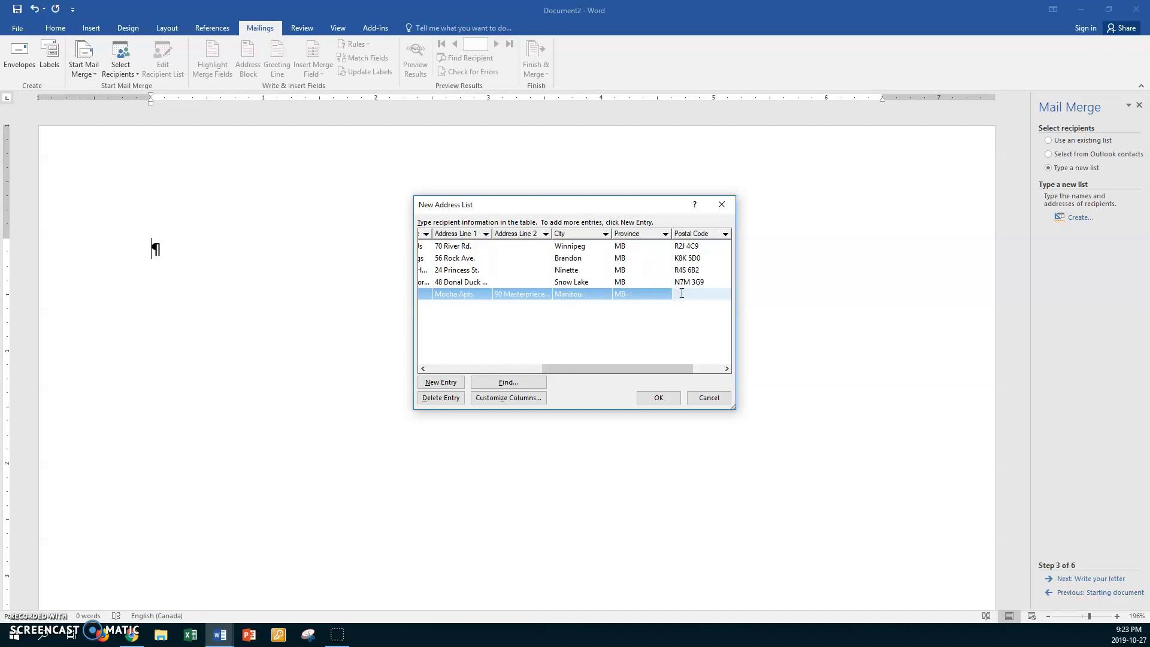
{"action": "type", "text": "M9Q 5Z4"}
{"action": "key", "text": "Tab"}
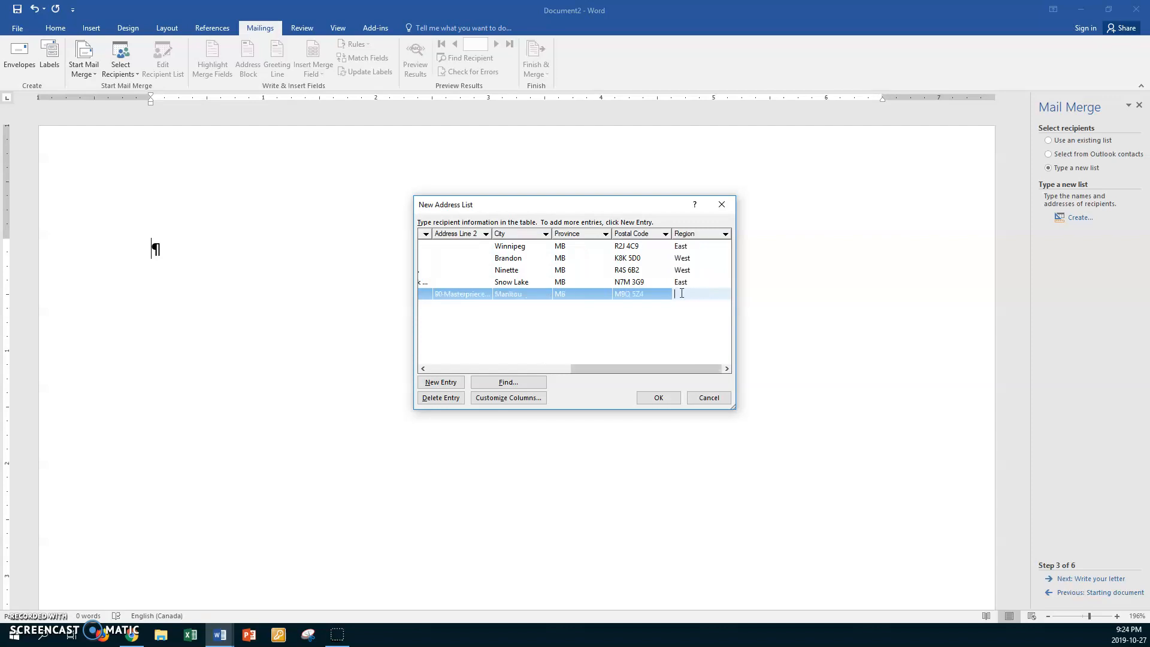
{"action": "type", "text": "West"}
{"action": "left_click", "coordinate": [659, 398]}
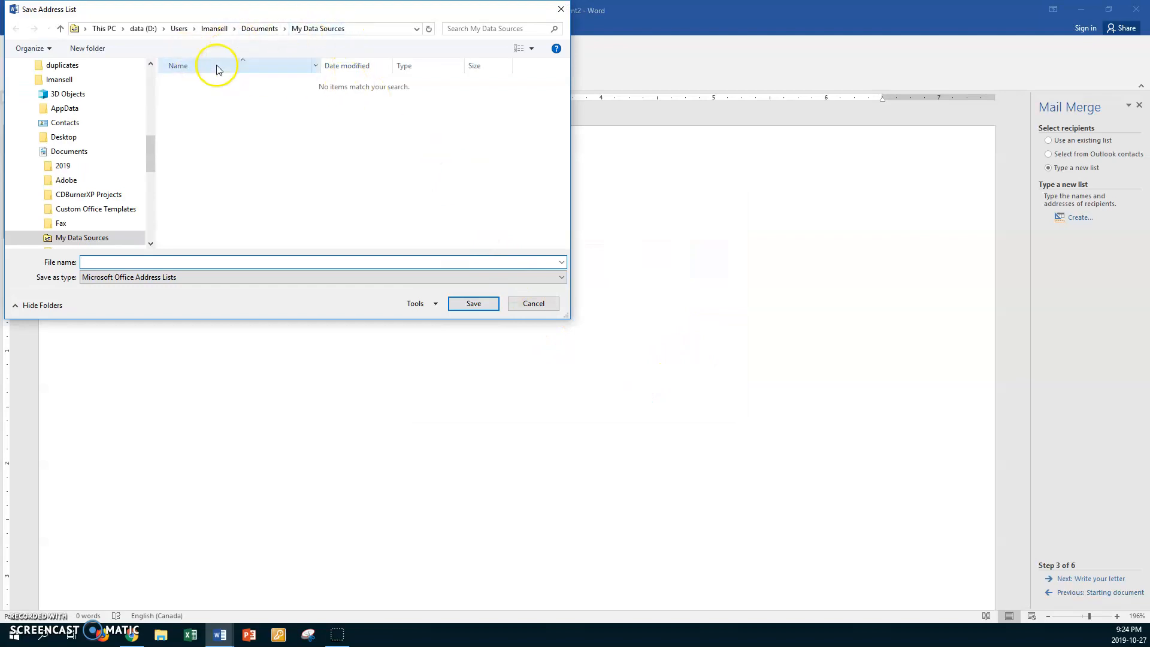
- Browse to the Mail Merge folder inside ABT on the U drive folder as the location for saving the address list
{"action": "left_click_drag", "start_coordinate": [153, 157], "coordinate": [170, 120]}
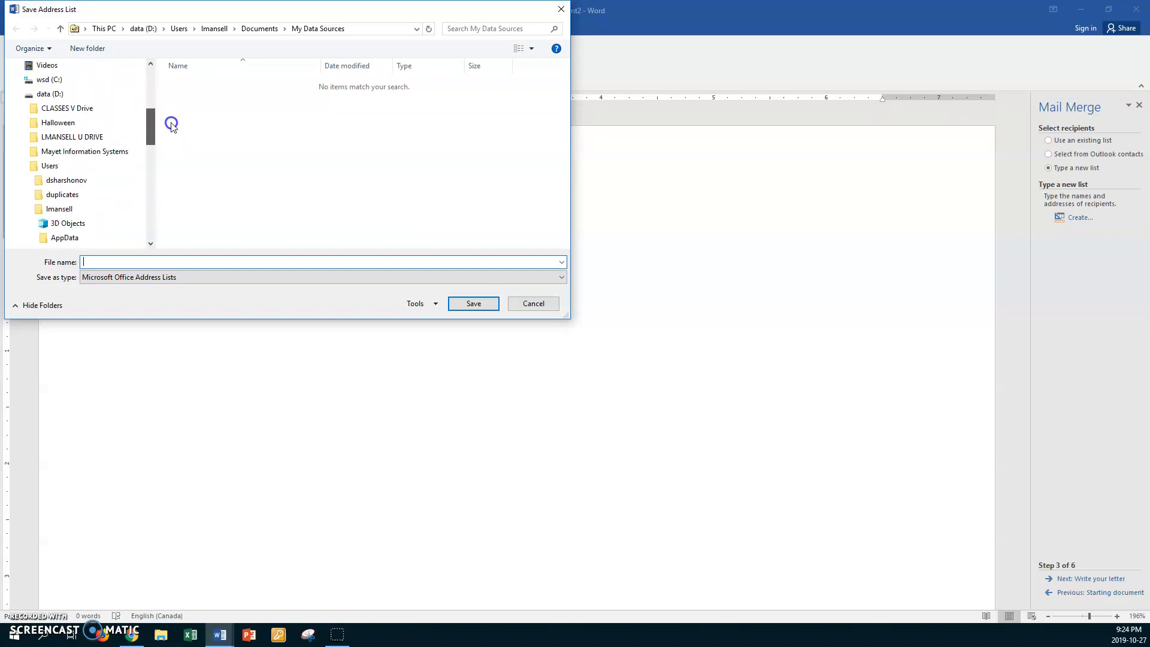
{"action": "left_click", "coordinate": [79, 137]}
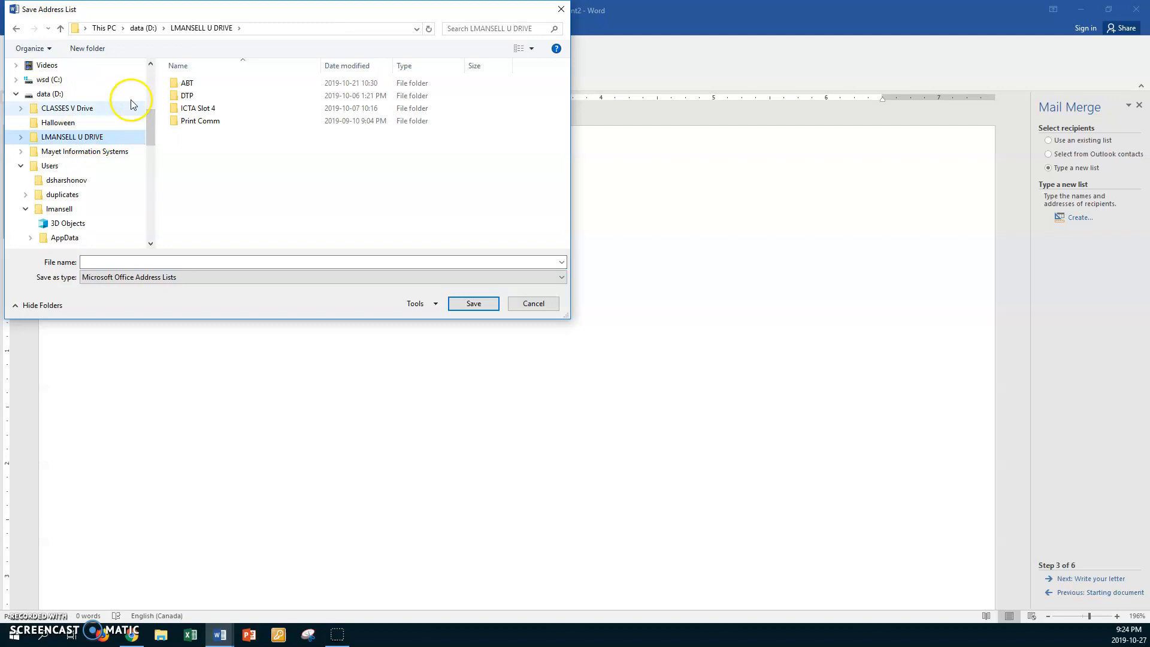
{"action": "double_click", "coordinate": [178, 82]}
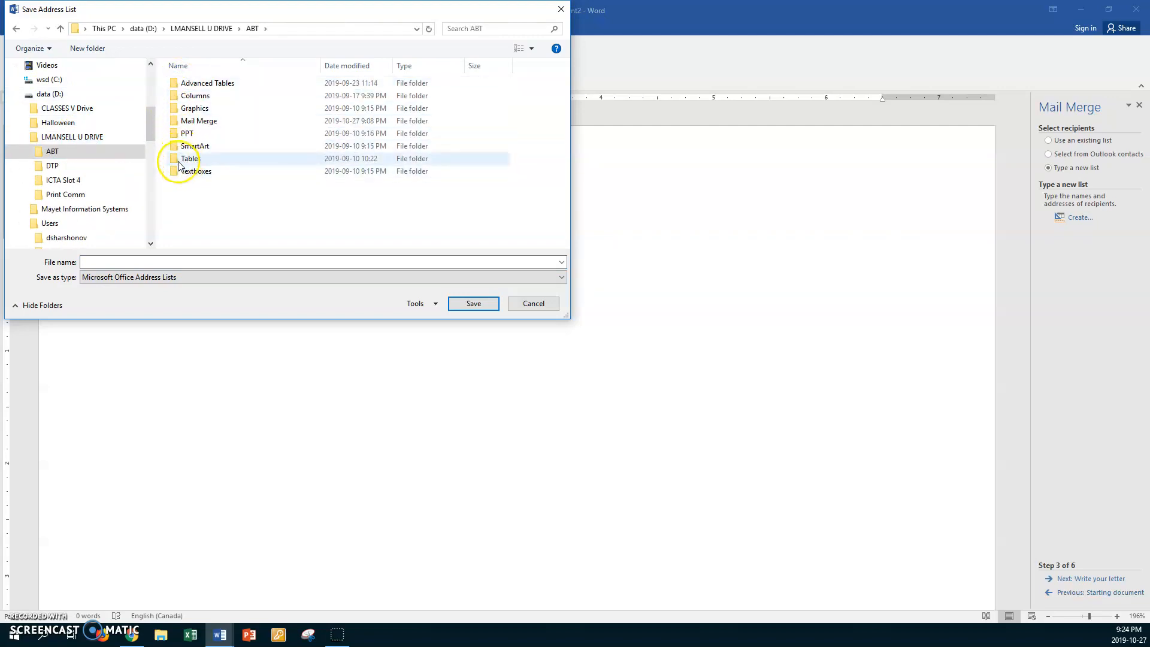
{"action": "left_click", "coordinate": [177, 123]}
{"action": "double_click", "coordinate": [177, 122]}
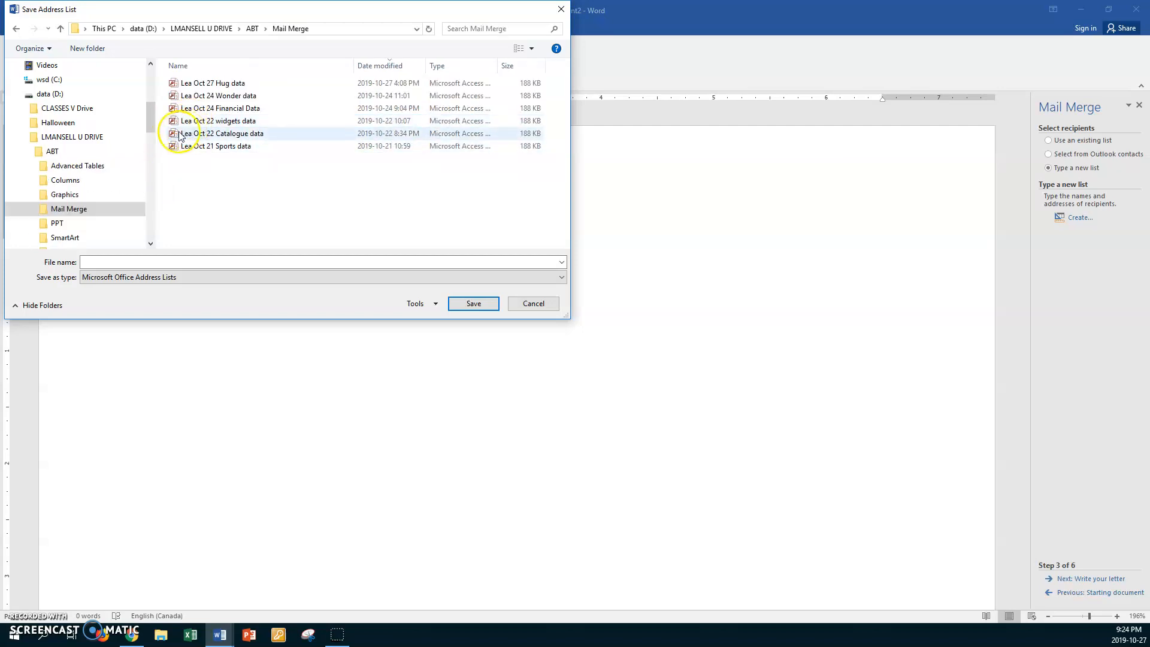
- Name the address list with the owner's first name followed by "Oct 27 Riverton Data" and save it
{"action": "left_click", "coordinate": [130, 262]}
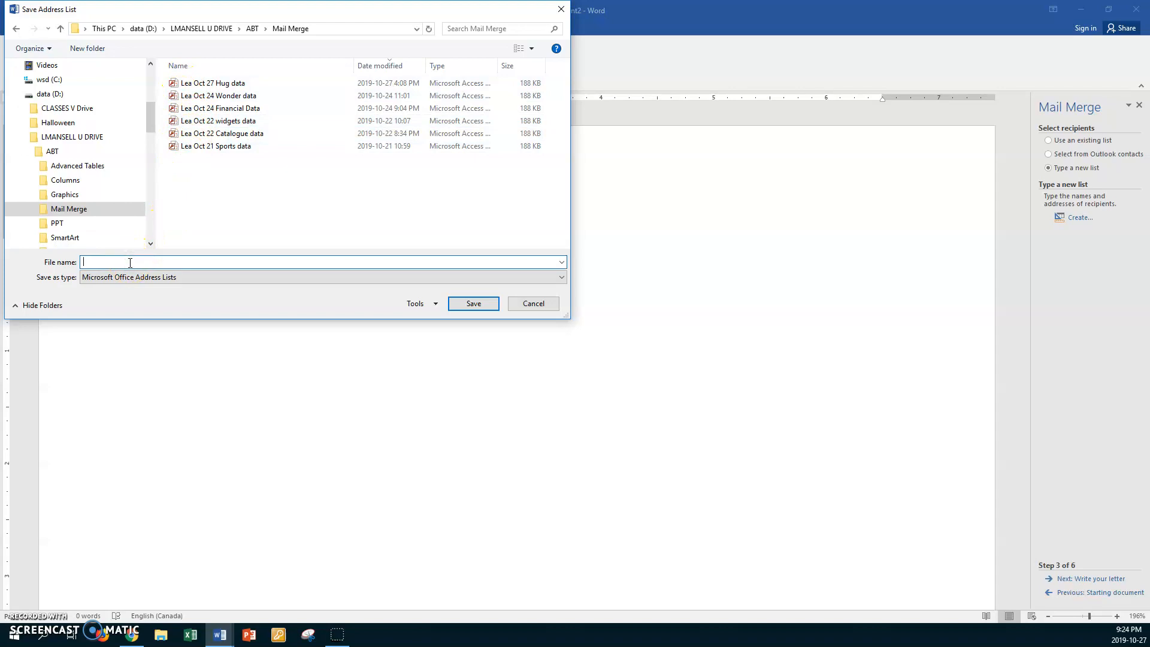
{"action": "type", "text": "Lea"}
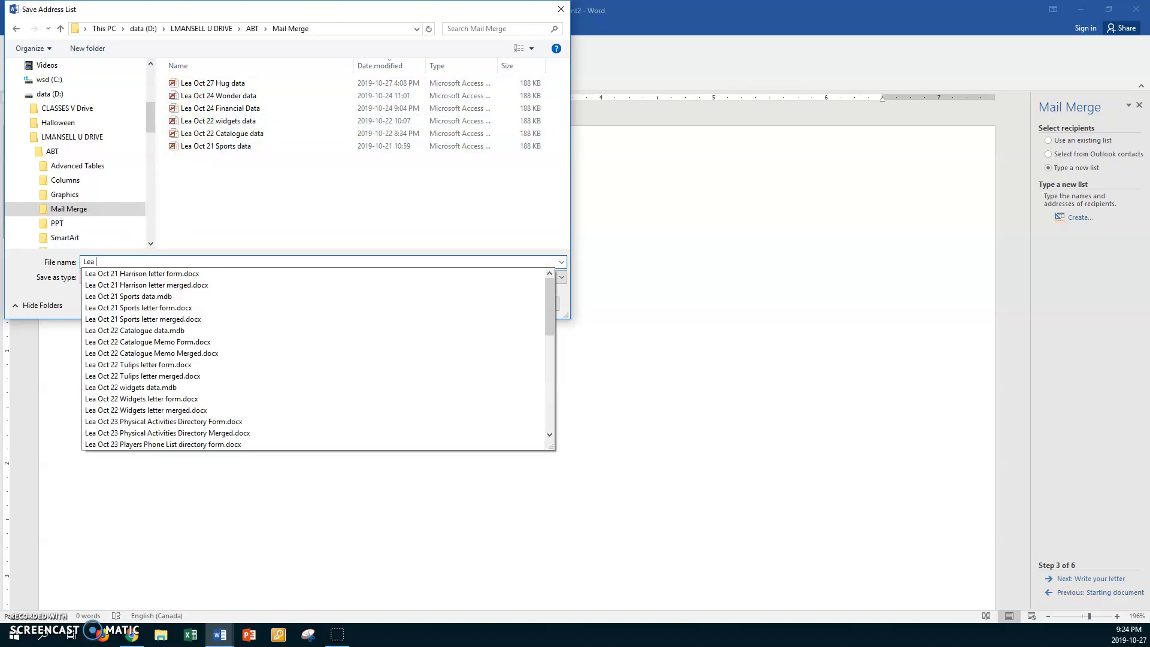
{"action": "type", "text": " Oct 27"}
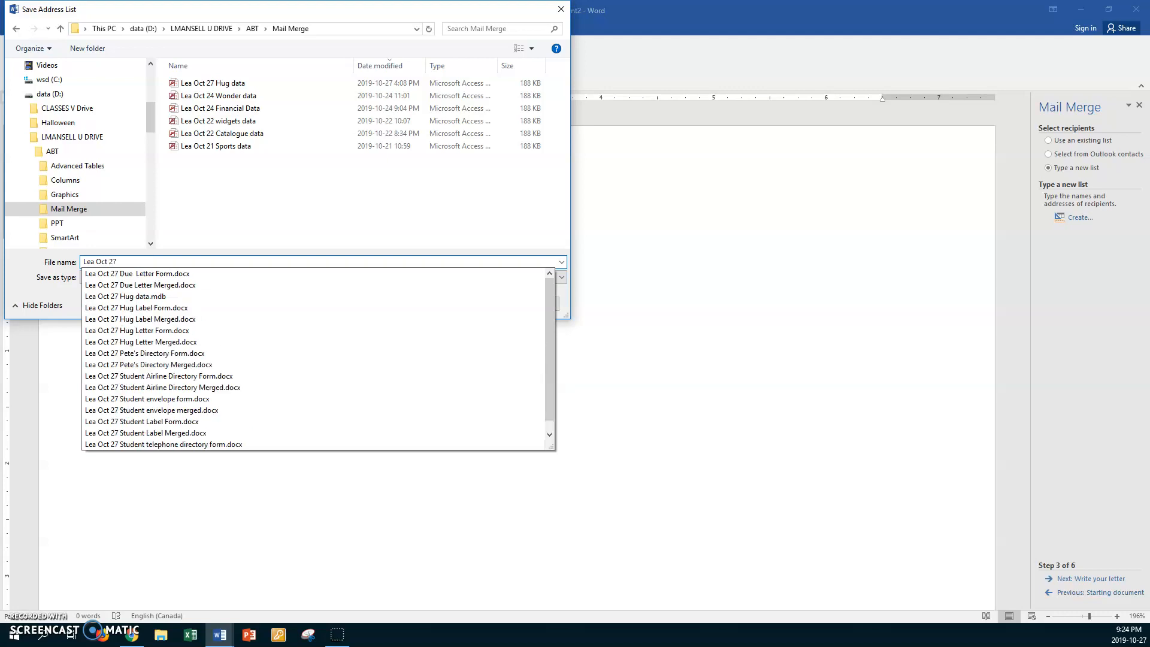
{"action": "type", "text": " Riverto"}
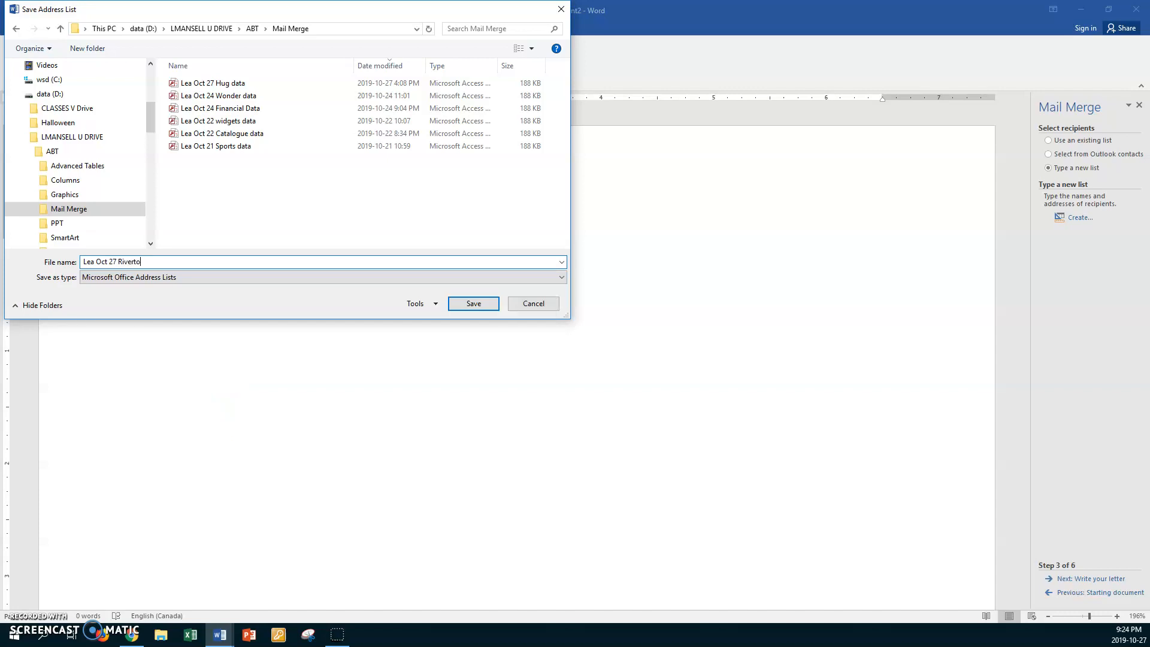
{"action": "type", "text": "n Data"}
{"action": "left_click", "coordinate": [474, 304]}
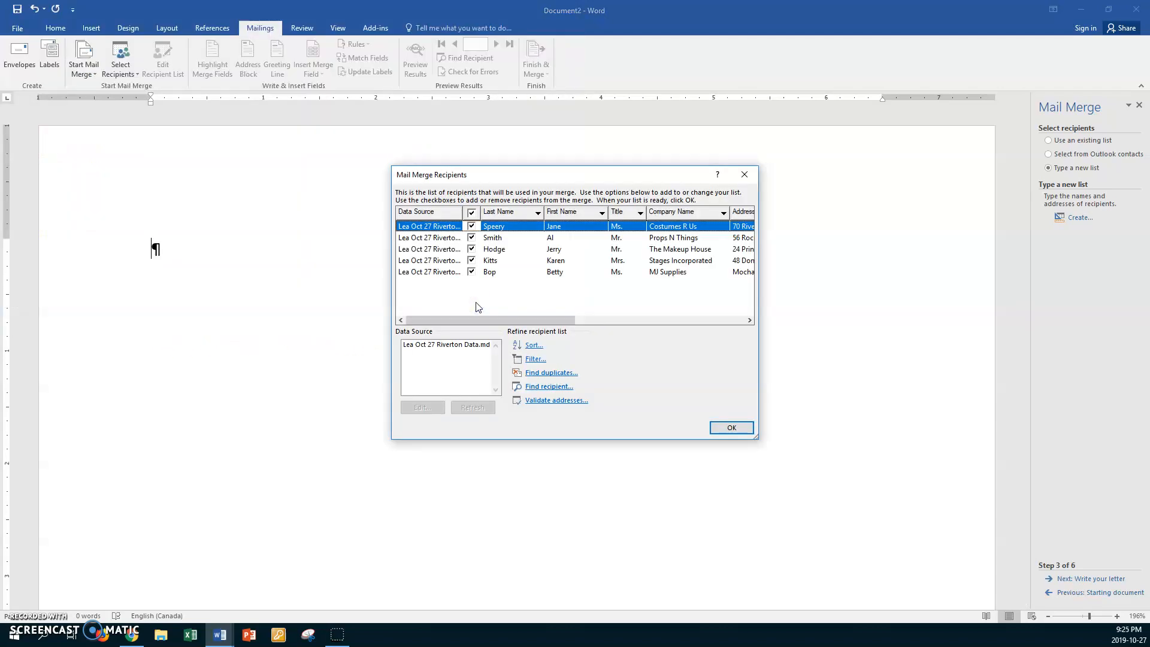
- Sort the merge recipients by last name, enlarge the recipient list to check all columns through Region, and accept it
{"action": "left_click", "coordinate": [507, 213]}
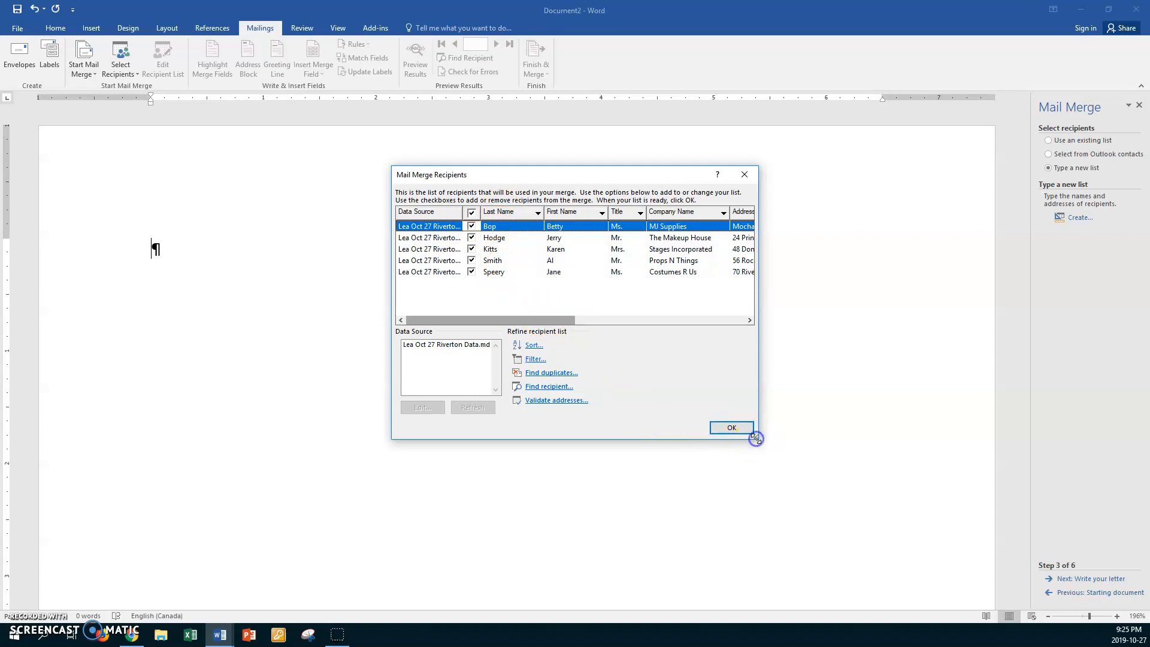
{"action": "left_click_drag", "start_coordinate": [754, 441], "coordinate": [989, 455]}
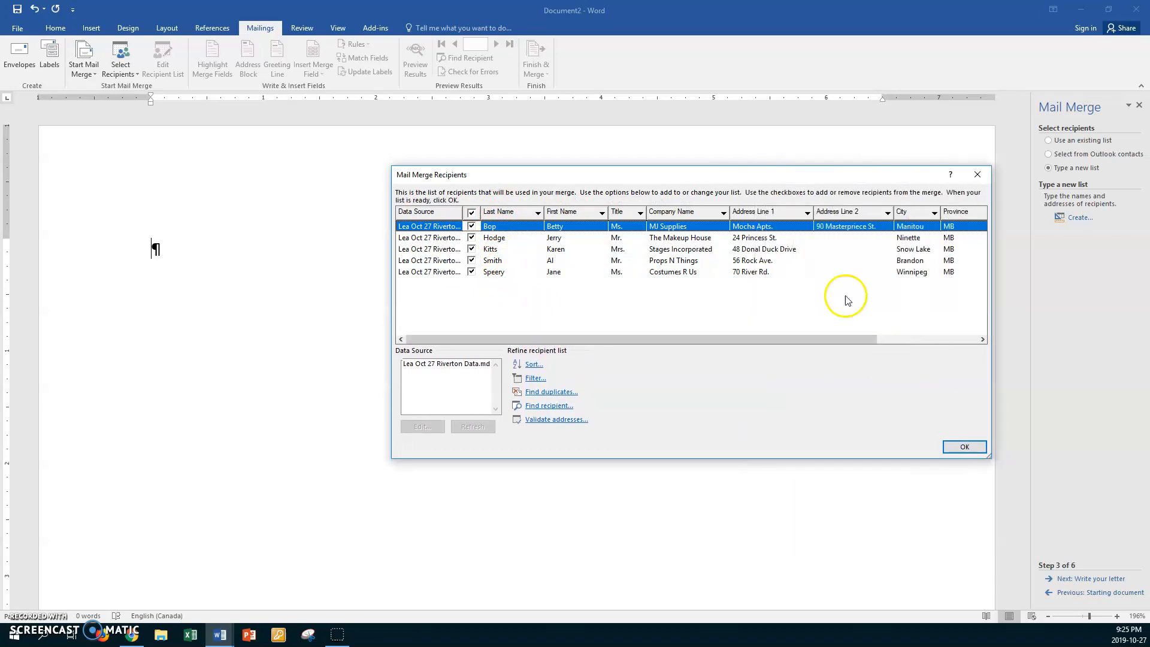
{"action": "left_click_drag", "start_coordinate": [791, 174], "coordinate": [508, 182]}
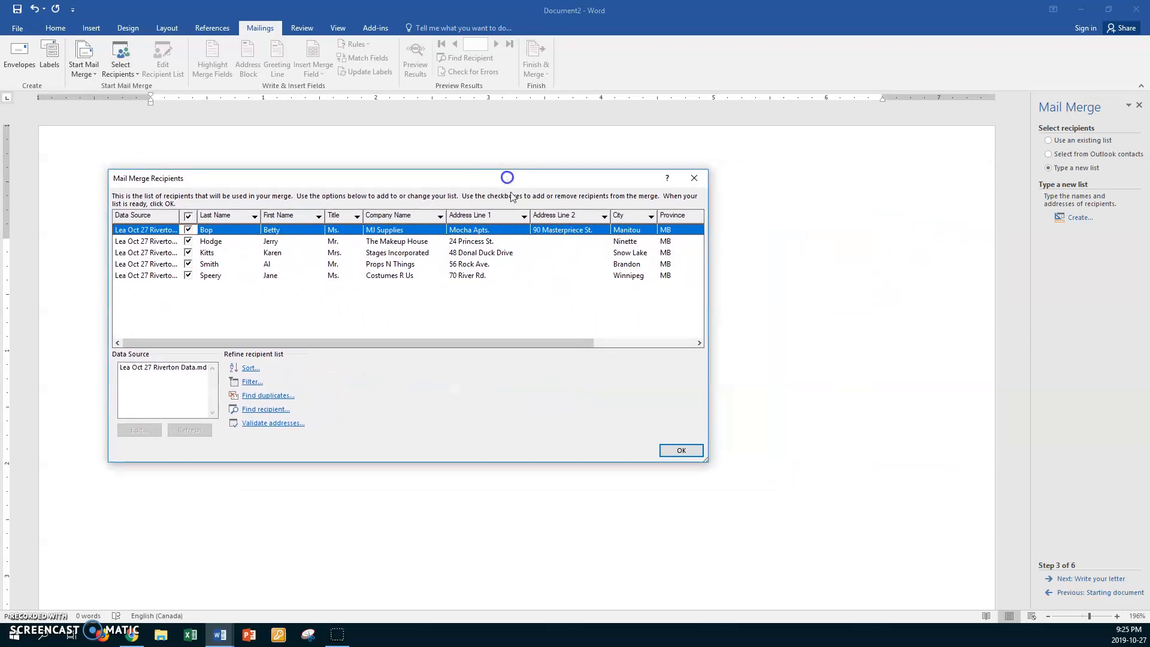
{"action": "left_click_drag", "start_coordinate": [711, 459], "coordinate": [896, 460]}
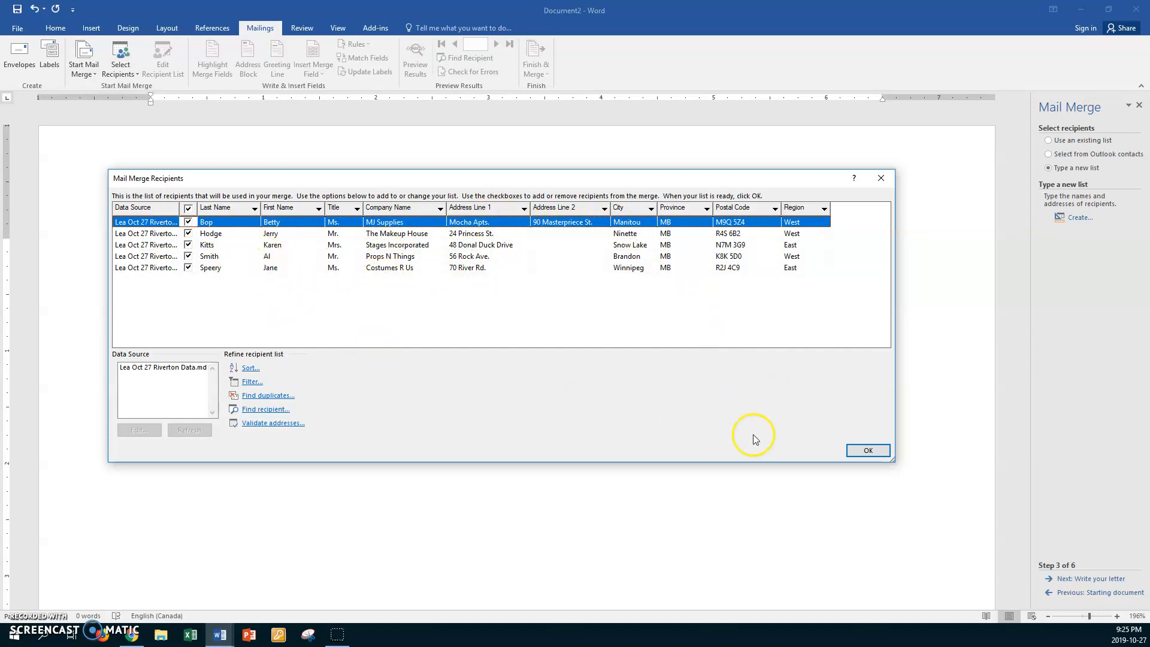
{"action": "left_click", "coordinate": [867, 451]}
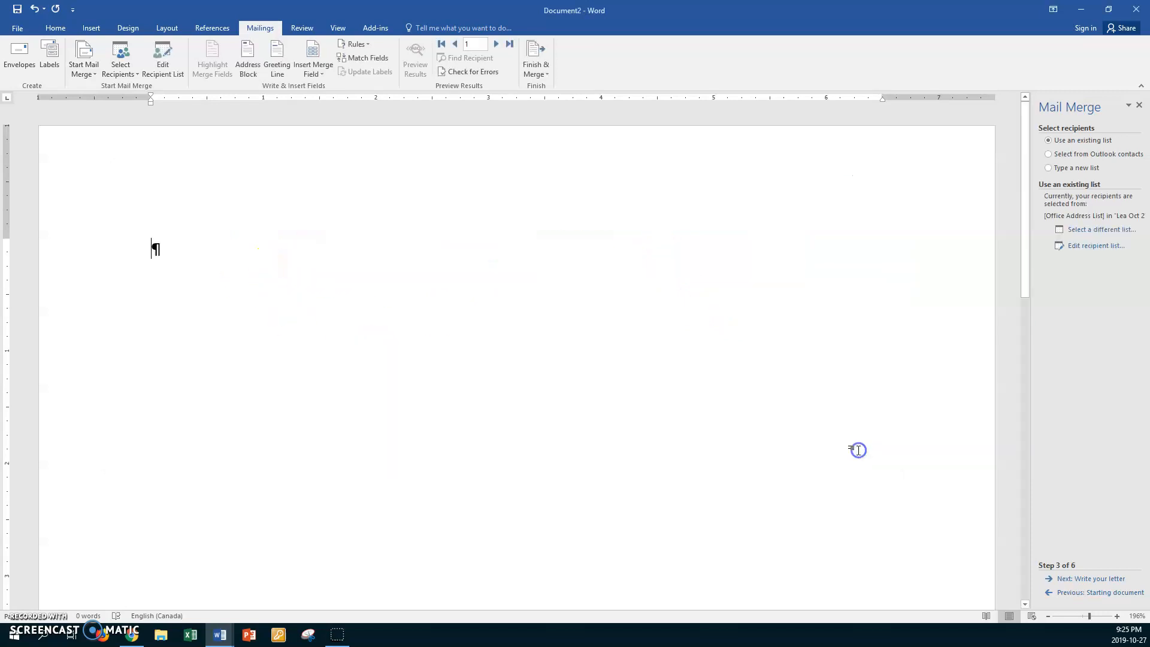
- Insert the date in the October 27, 2019 format at the start of the letter, followed by six empty paragraphs
{"action": "left_click", "coordinate": [160, 246]}
{"action": "left_click", "coordinate": [90, 26]}
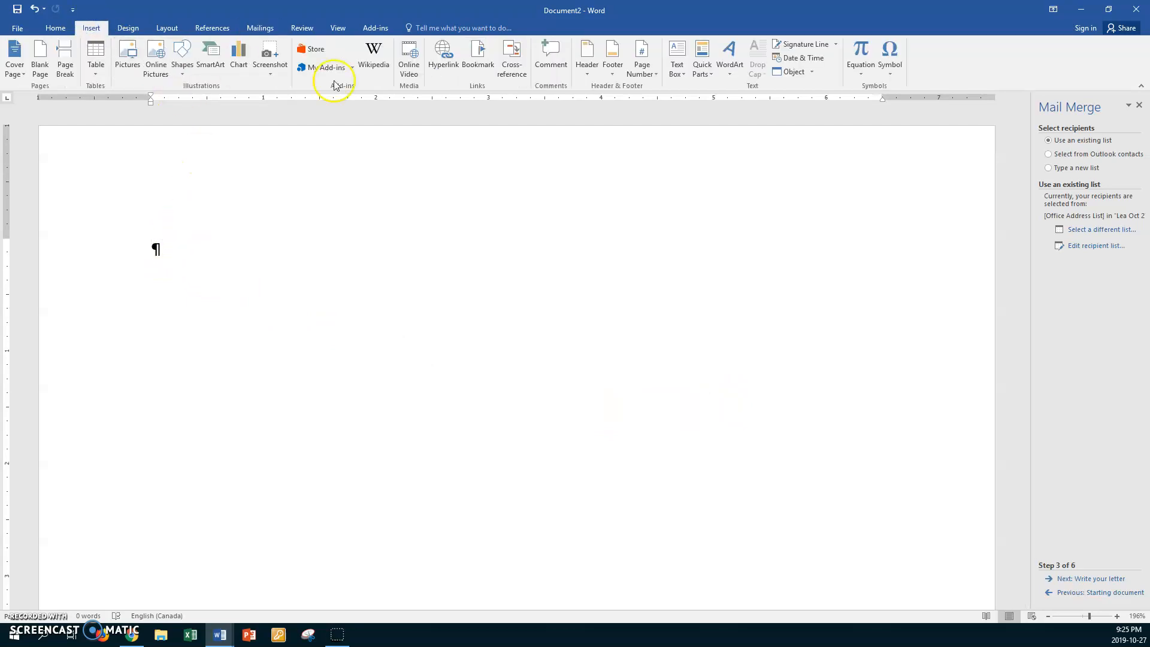
{"action": "left_click", "coordinate": [799, 57]}
{"action": "left_click", "coordinate": [471, 249]}
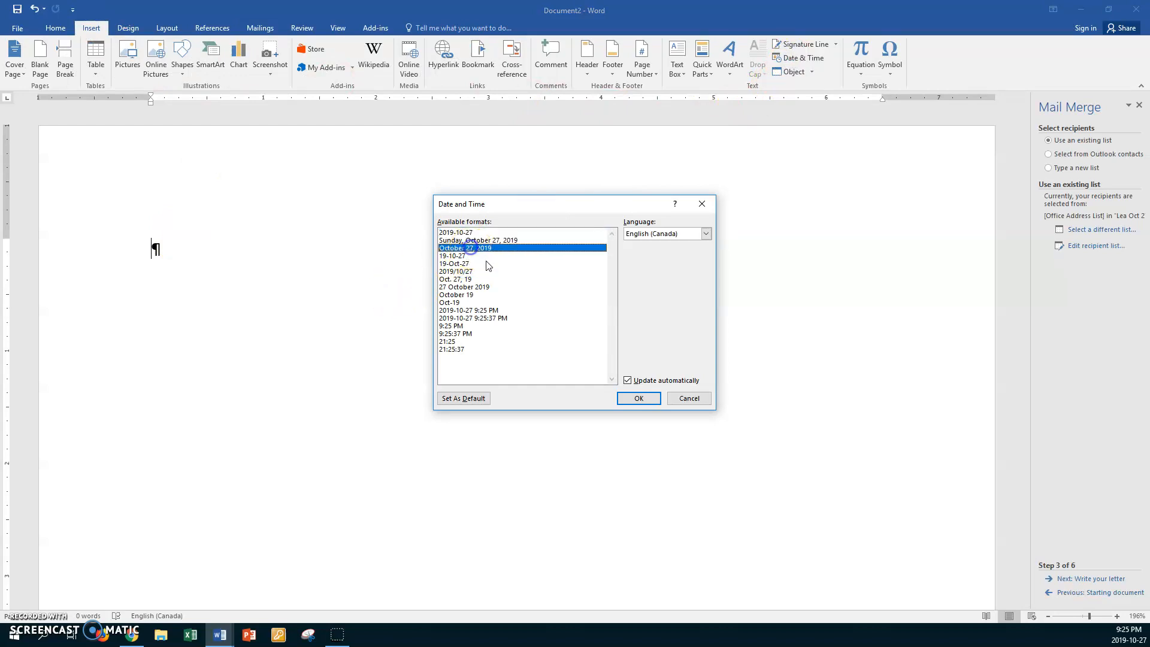
{"action": "left_click", "coordinate": [638, 398]}
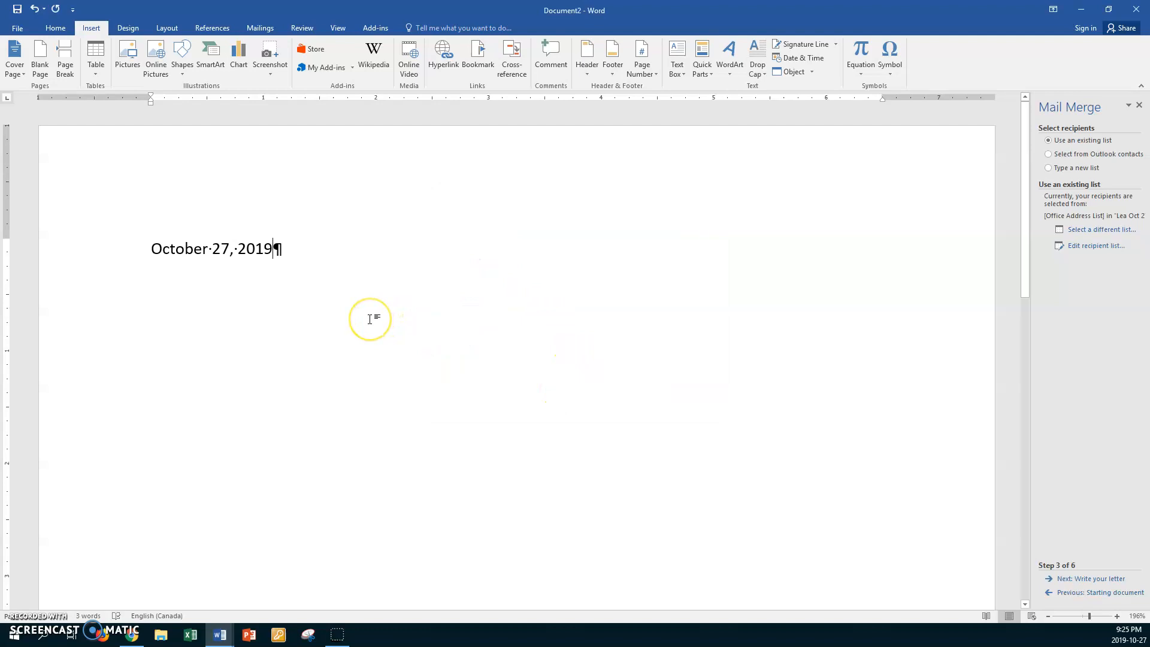
{"action": "key", "text": "Return"}
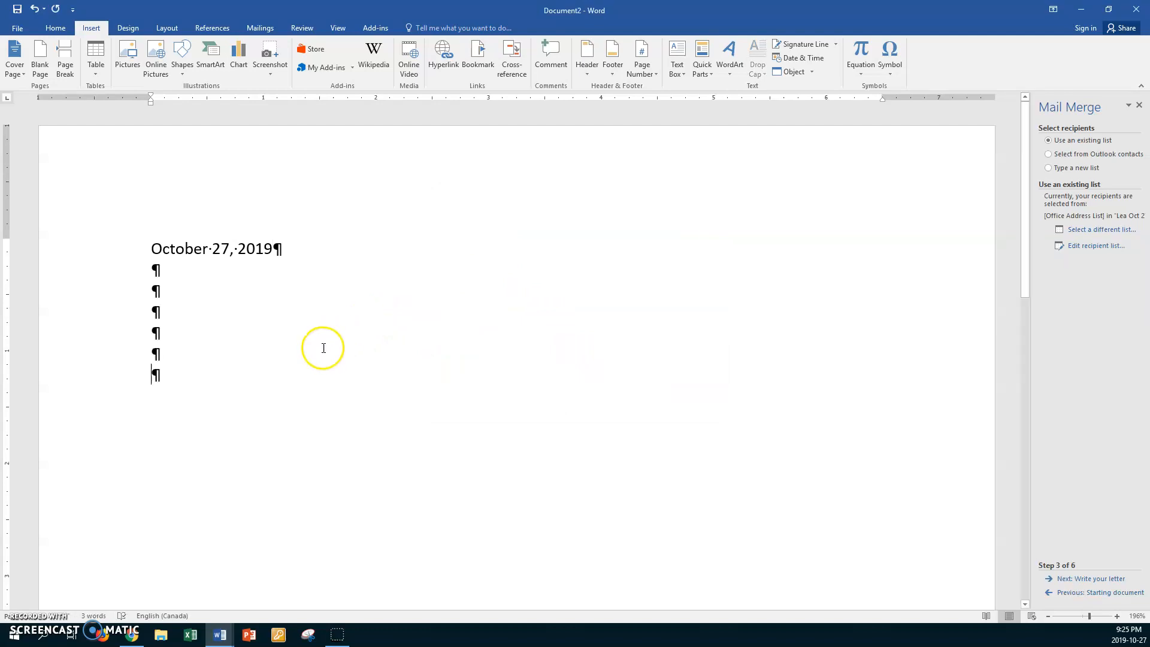
- Insert the Title and First_Name merge fields, each followed by a space, on the fifth empty line below the date
{"action": "left_click", "coordinate": [160, 357]}
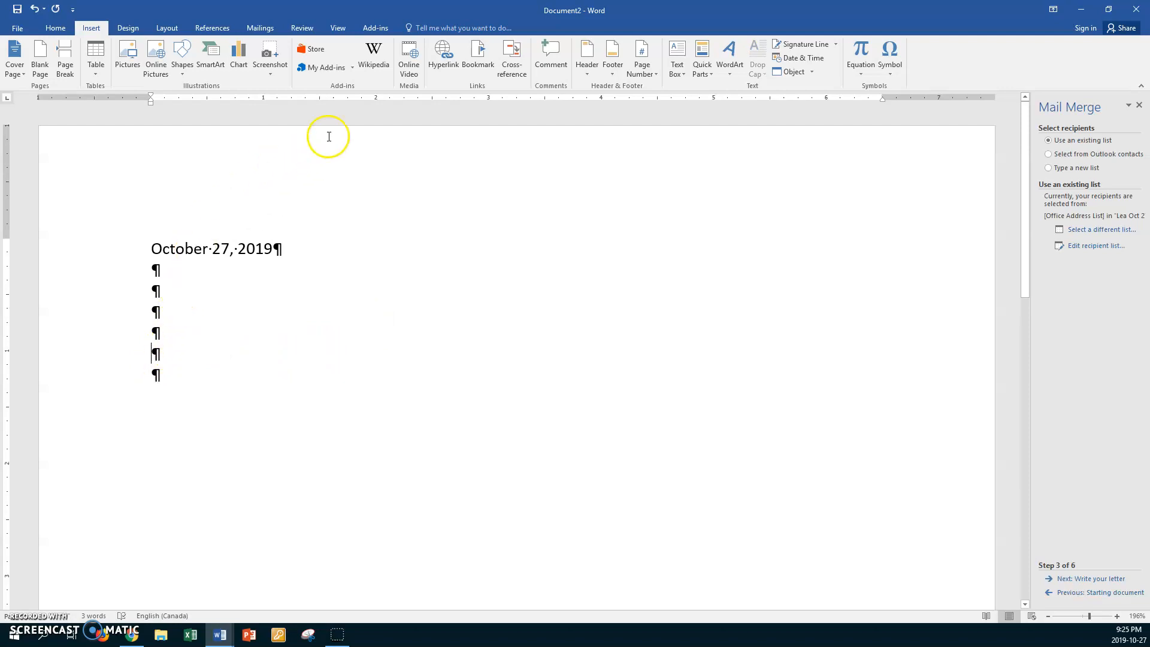
{"action": "left_click", "coordinate": [257, 27]}
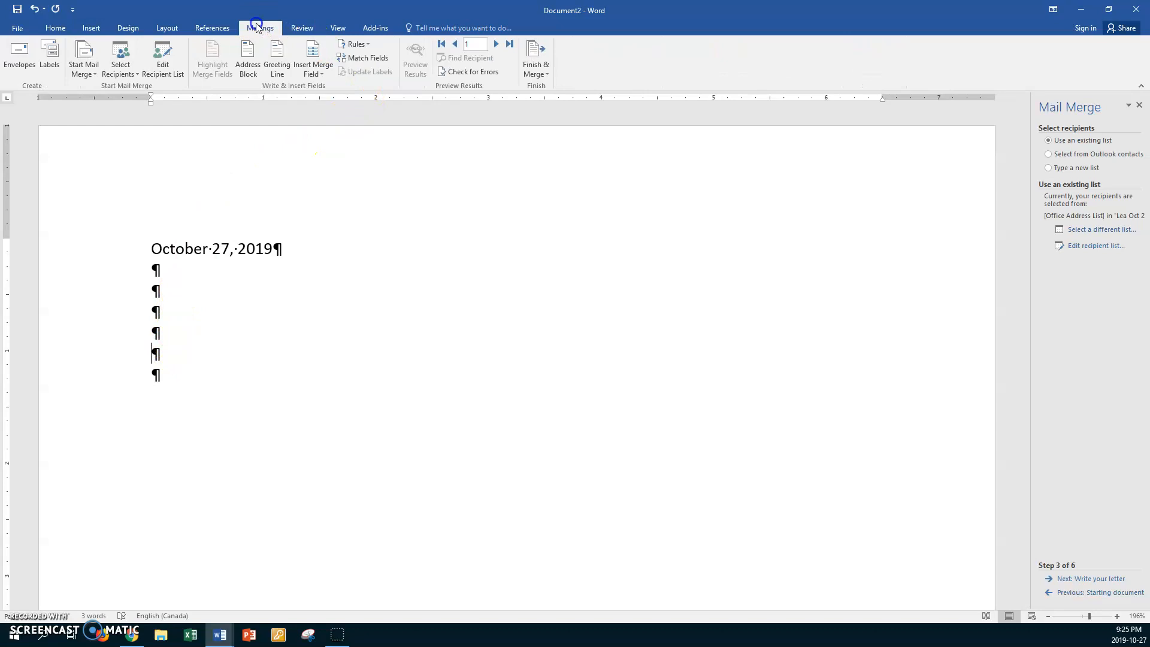
{"action": "left_click", "coordinate": [322, 74]}
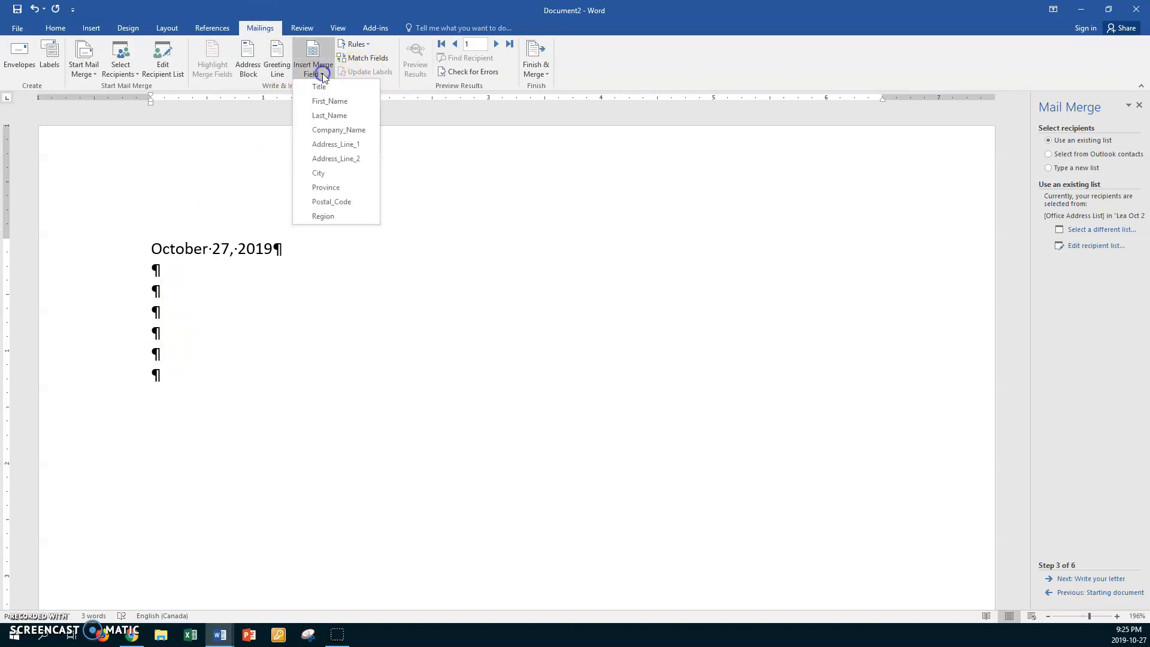
{"action": "left_click", "coordinate": [326, 86]}
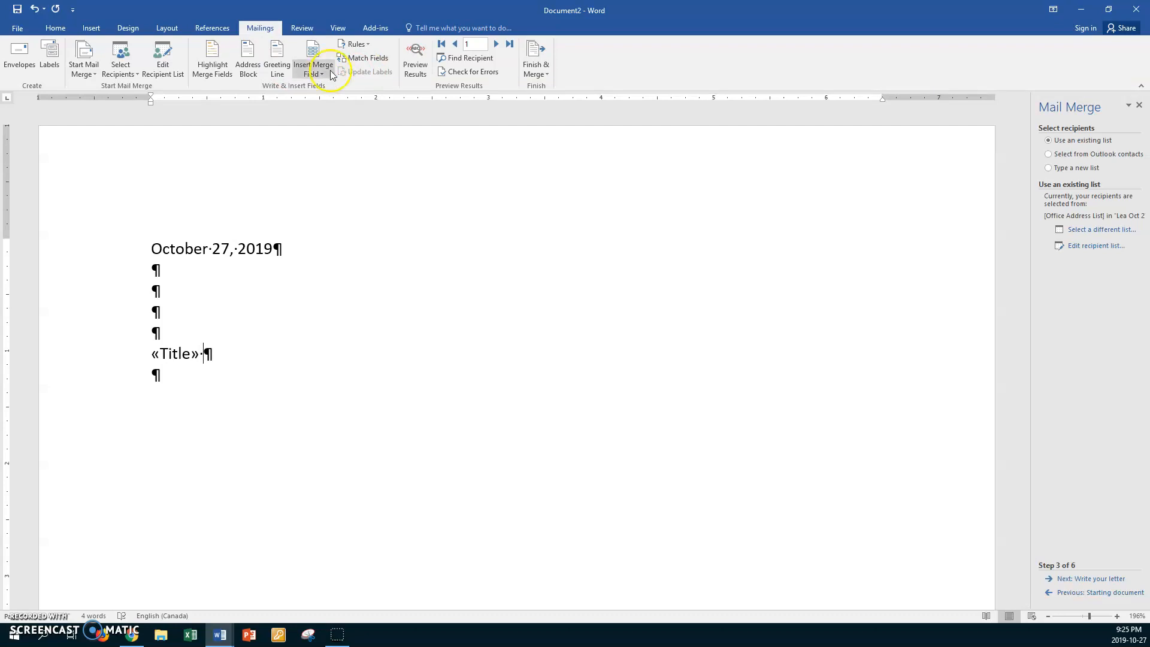
{"action": "left_click", "coordinate": [326, 69]}
{"action": "left_click", "coordinate": [324, 101]}
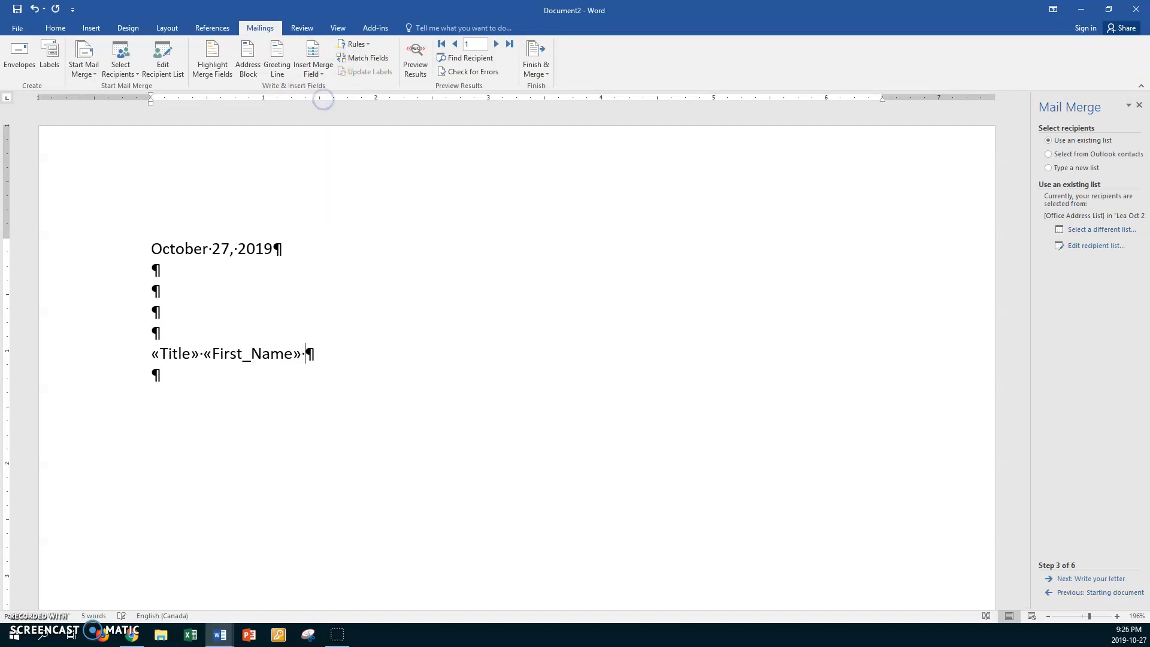
- Complete the name line with the Last_Name merge field, replacing the duplicate First_Name field, and start a new line
{"action": "left_click", "coordinate": [322, 73]}
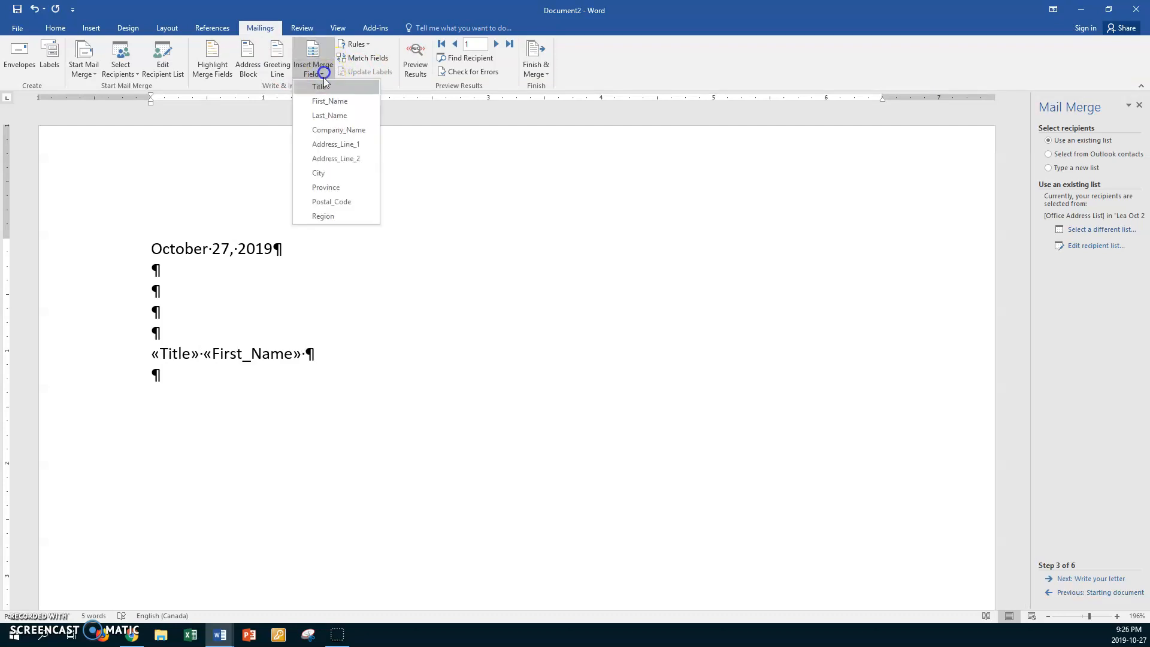
{"action": "left_click", "coordinate": [347, 107]}
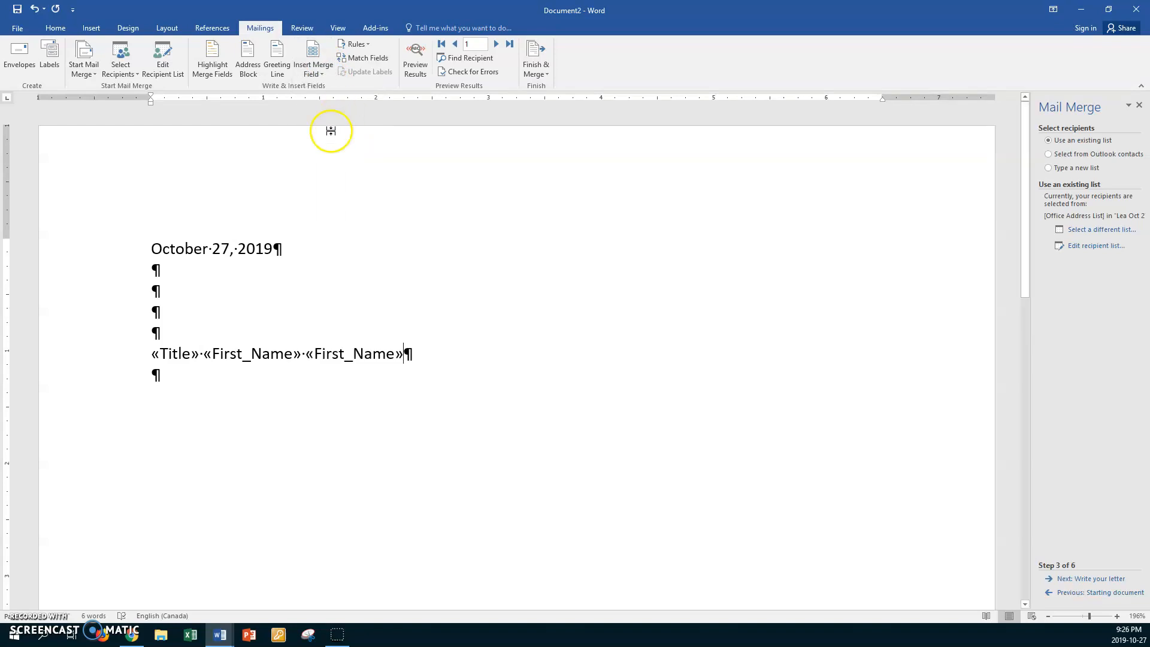
{"action": "left_click_drag", "start_coordinate": [403, 354], "coordinate": [327, 357]}
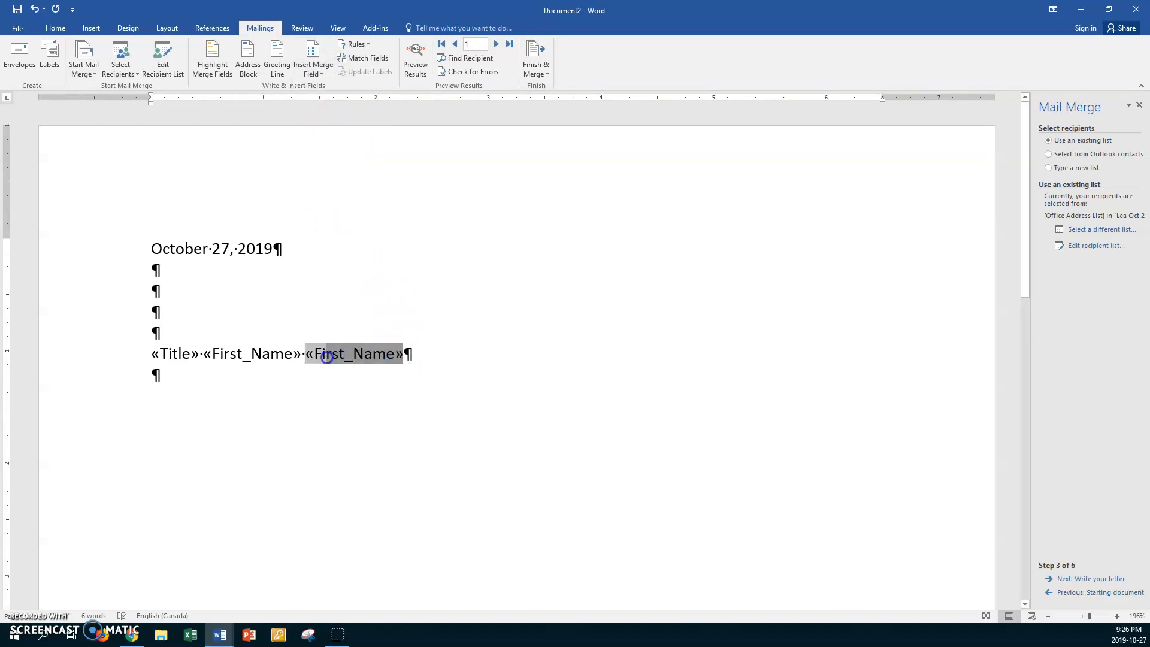
{"action": "left_click", "coordinate": [313, 71]}
{"action": "left_click", "coordinate": [330, 115]}
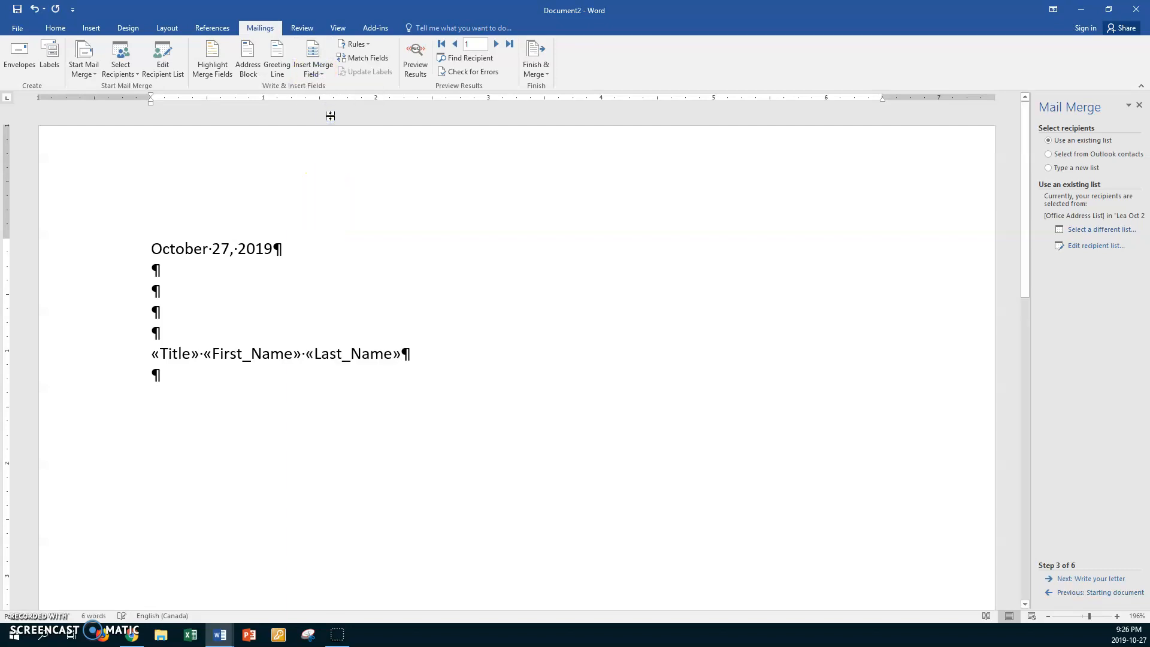
{"action": "key", "text": "Return"}
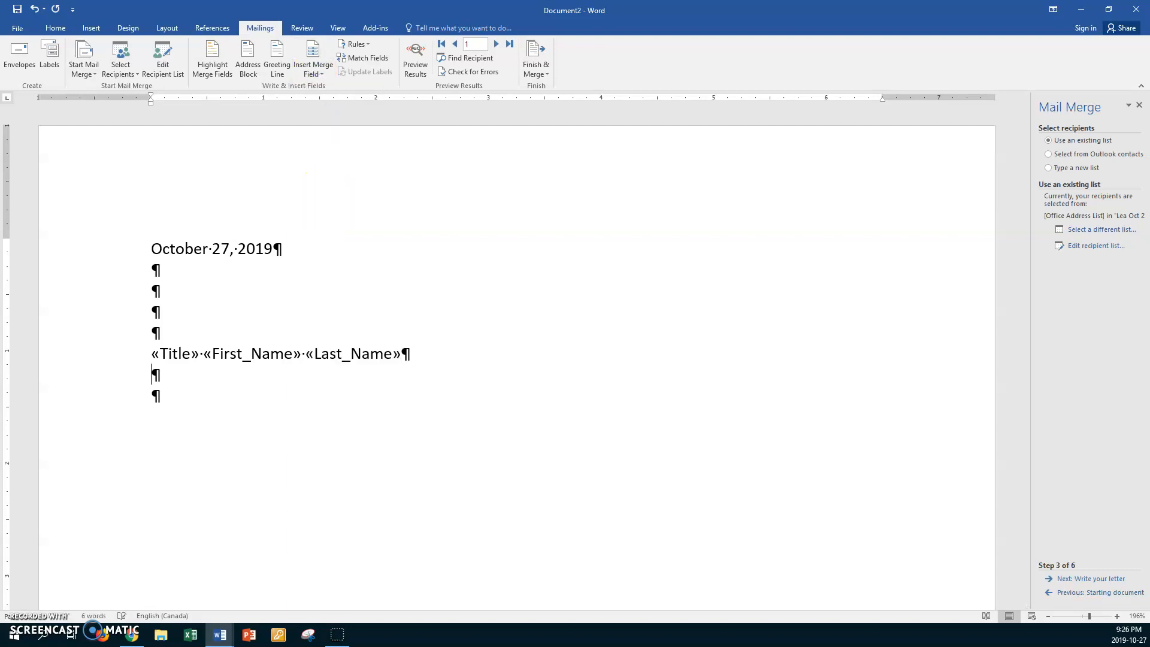
- Insert the Company_Name and Address_Line_1 merge fields on separate lines below the name line
{"action": "left_click", "coordinate": [313, 67]}
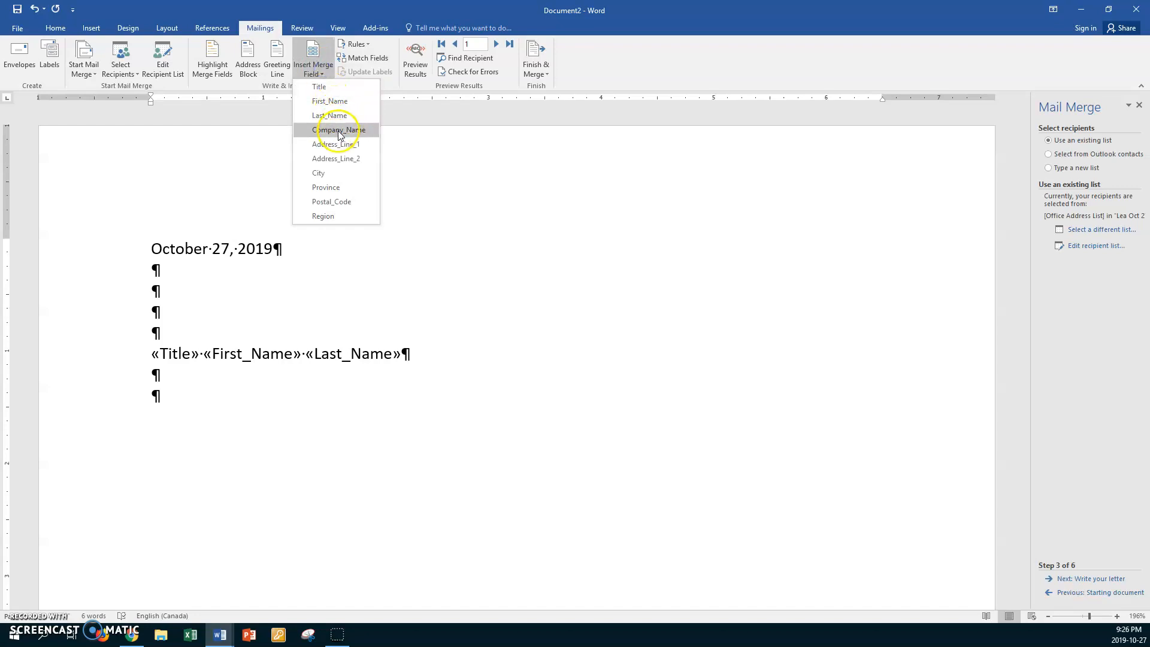
{"action": "left_click", "coordinate": [337, 130]}
{"action": "key", "text": "Return"}
{"action": "left_click", "coordinate": [321, 74]}
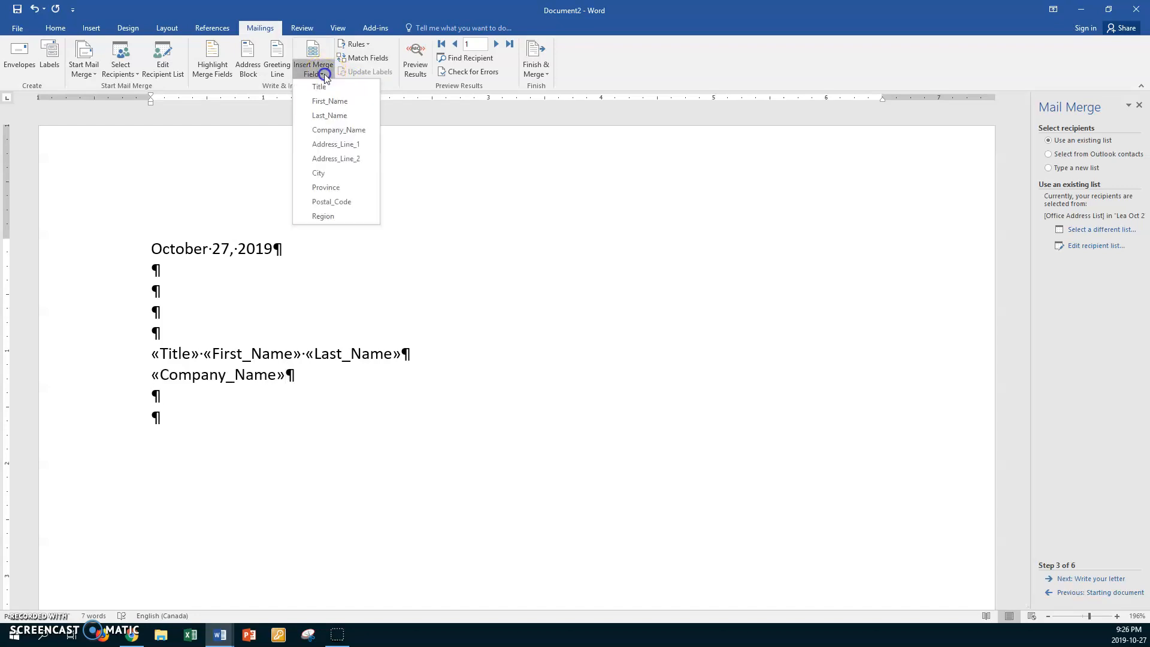
{"action": "left_click", "coordinate": [334, 140]}
{"action": "key", "text": "Return"}
- Insert the Address_Line_2 merge field below Address_Line_1 and start a new line
{"action": "left_click", "coordinate": [322, 74]}
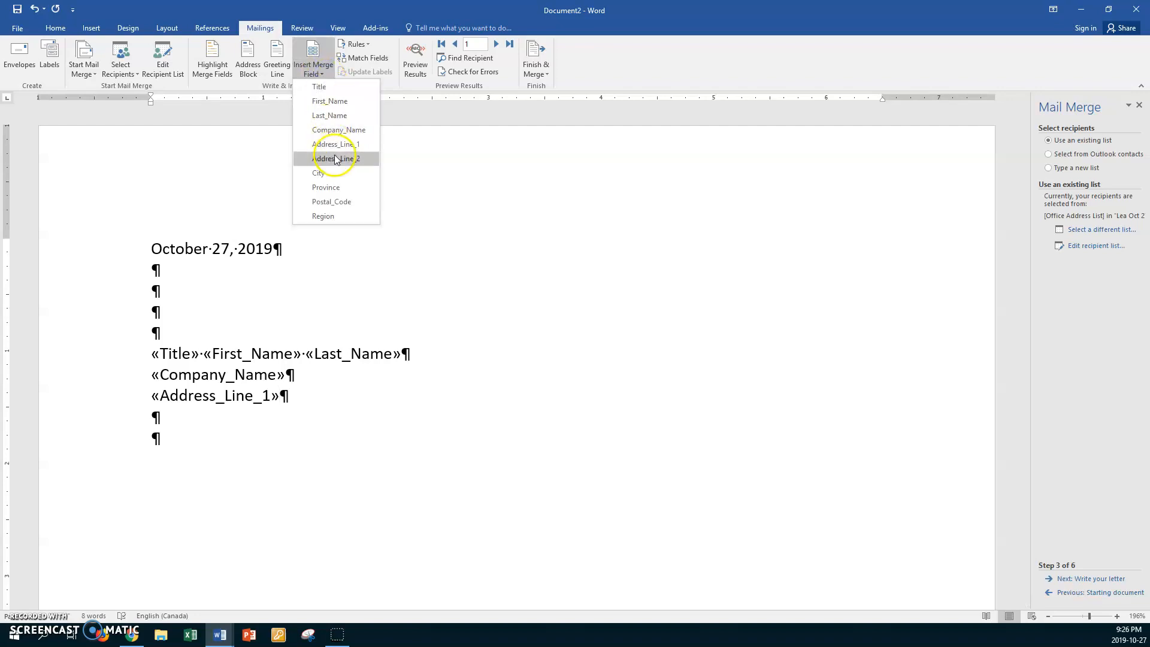
{"action": "left_click", "coordinate": [334, 158]}
{"action": "key", "text": "Return"}
- Build the city line with the City, Province and Postal_Code merge fields, putting a comma and space after City and a space after Province
{"action": "left_click", "coordinate": [321, 77]}
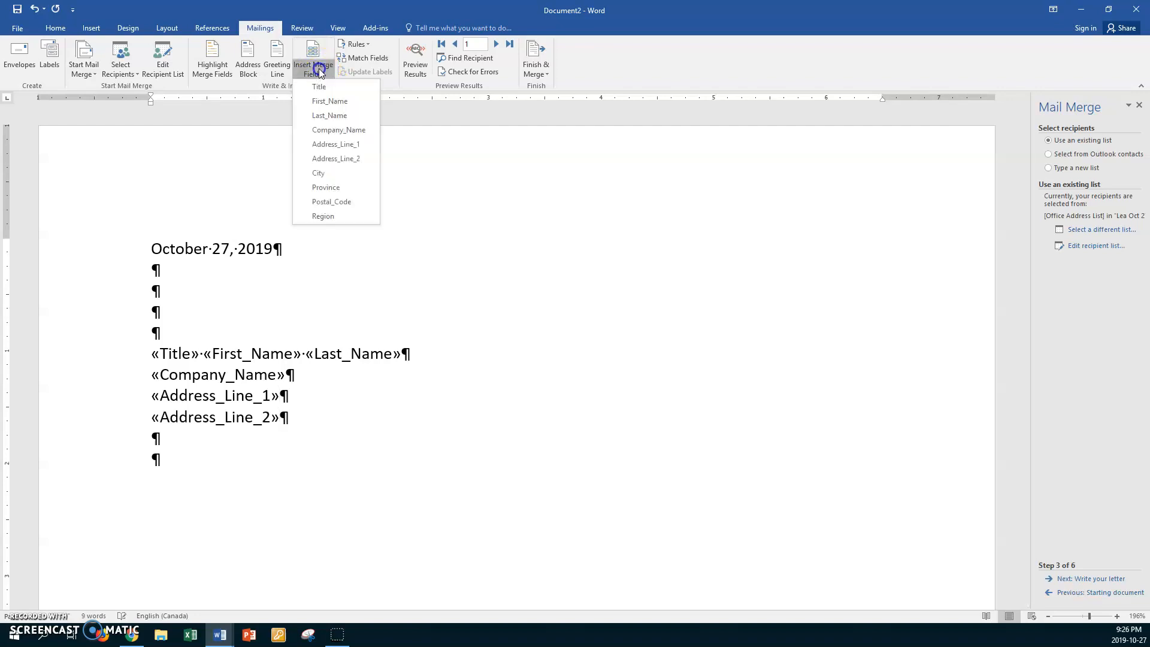
{"action": "left_click", "coordinate": [334, 173]}
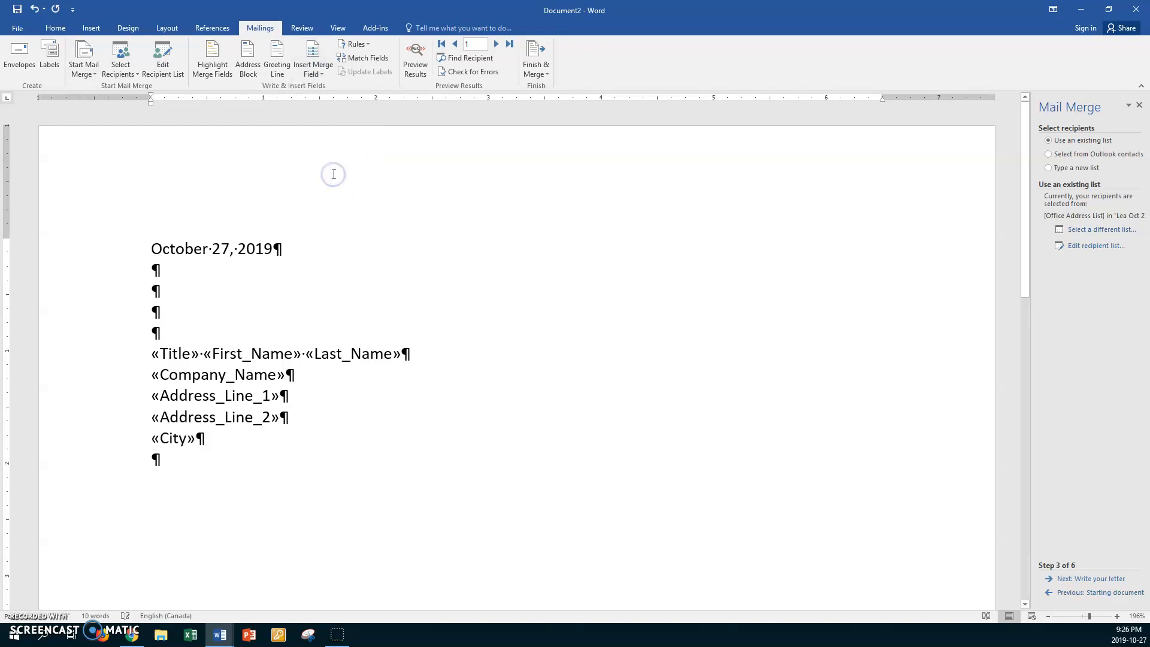
{"action": "type", "text": ","}
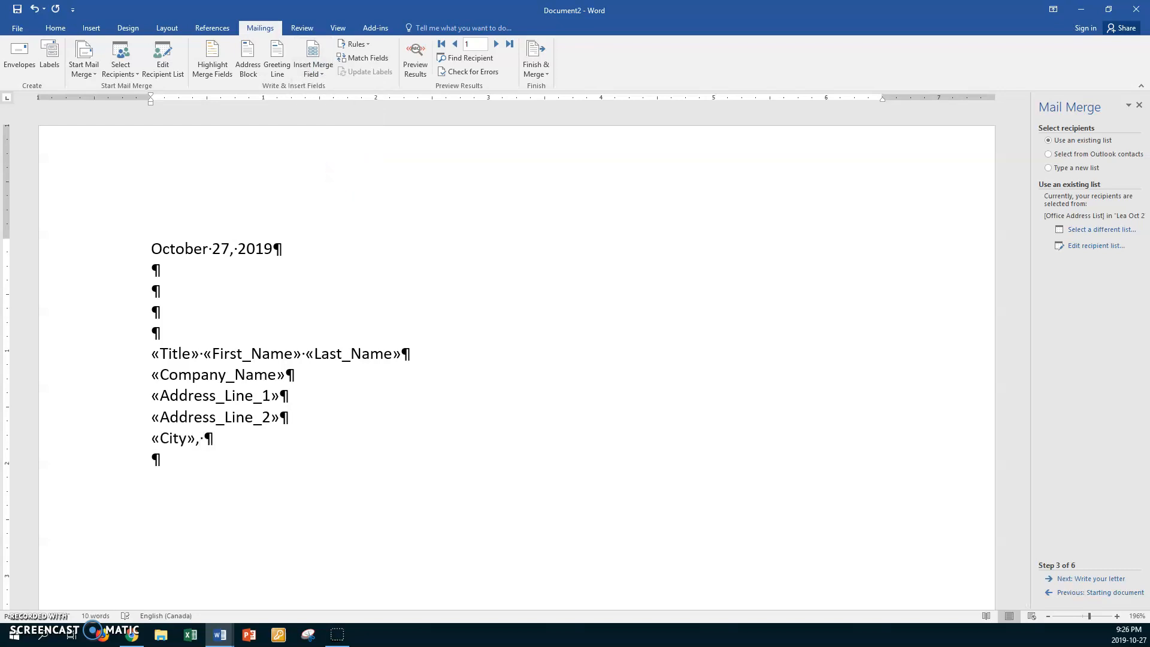
{"action": "left_click", "coordinate": [321, 75]}
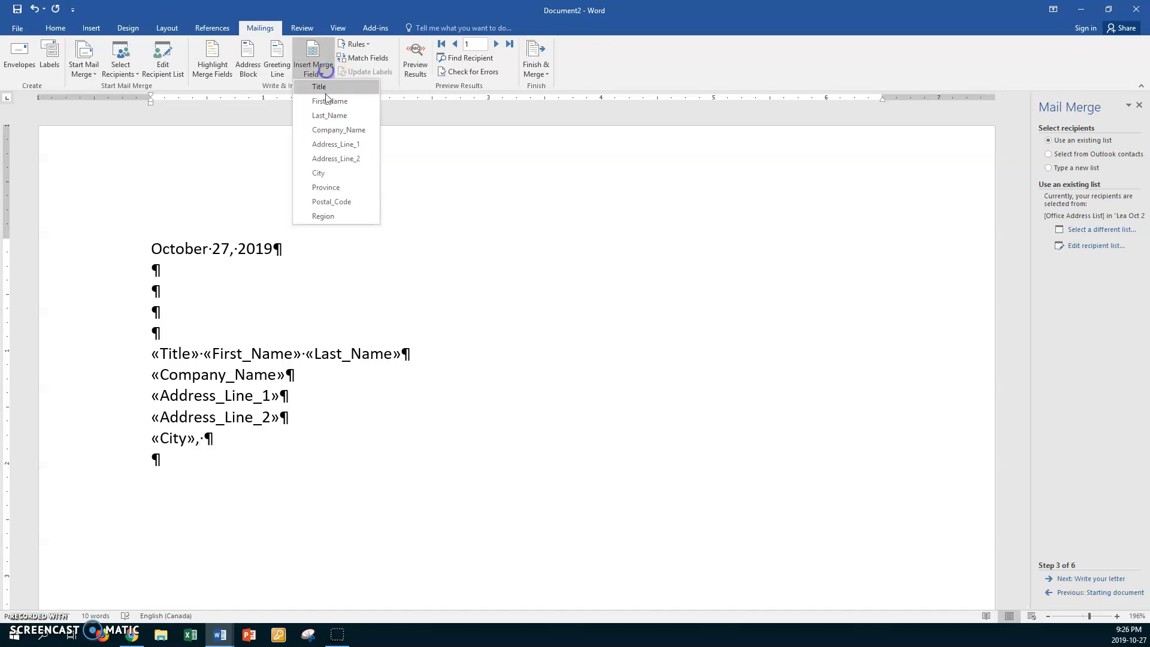
{"action": "left_click", "coordinate": [337, 185]}
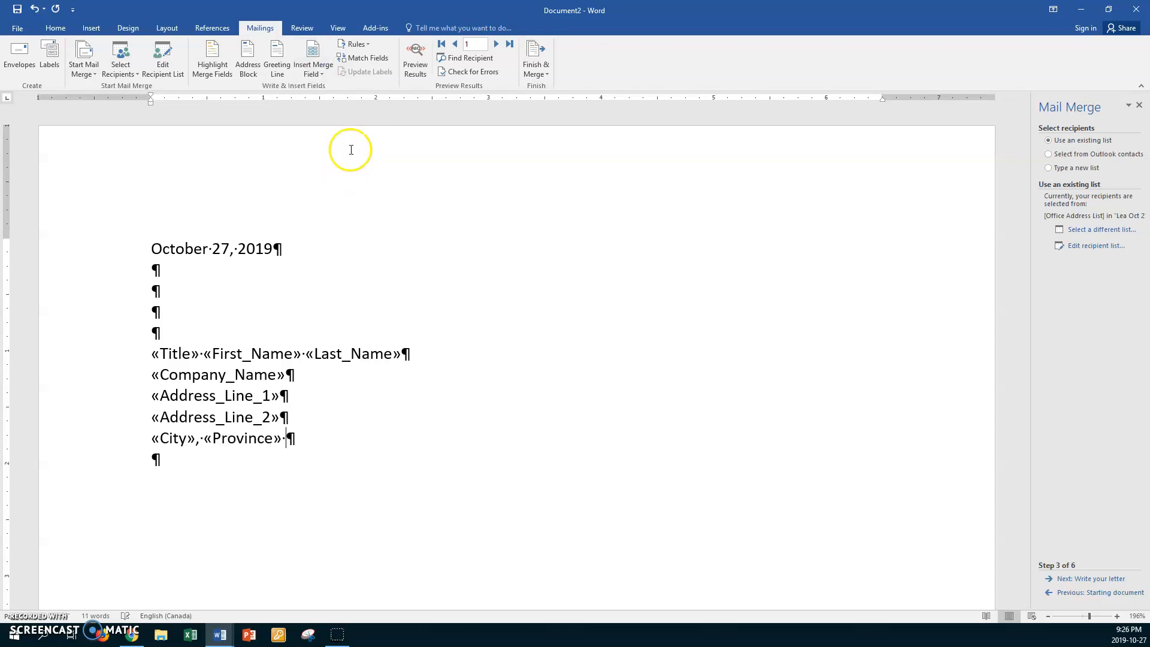
{"action": "left_click", "coordinate": [318, 73]}
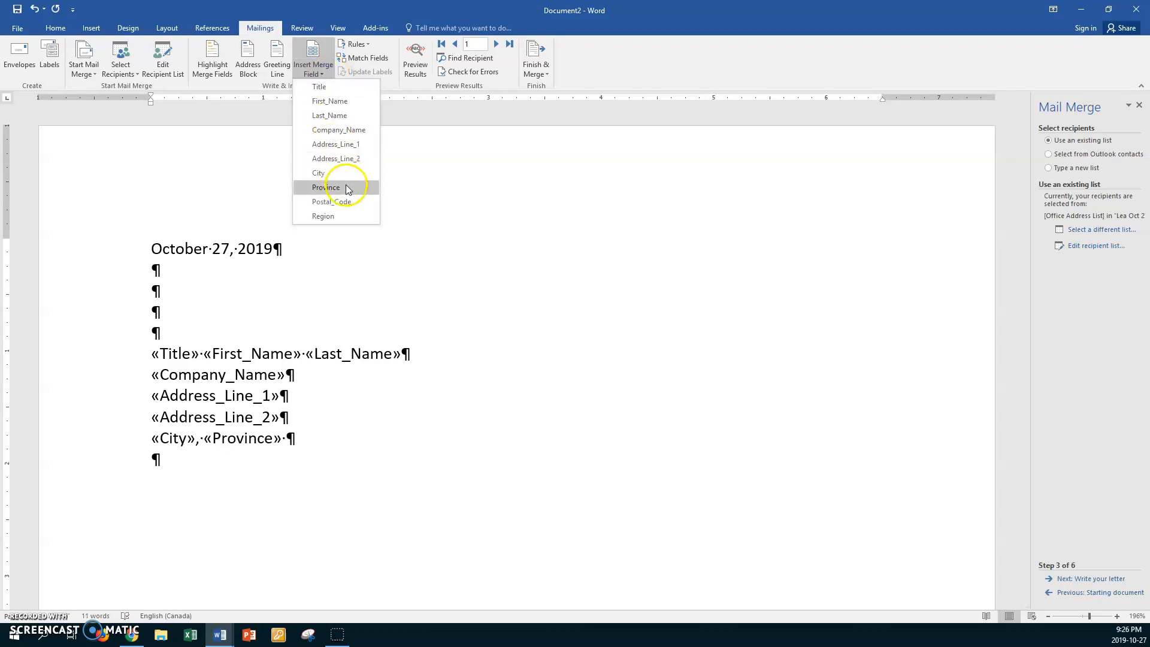
{"action": "left_click", "coordinate": [342, 202]}
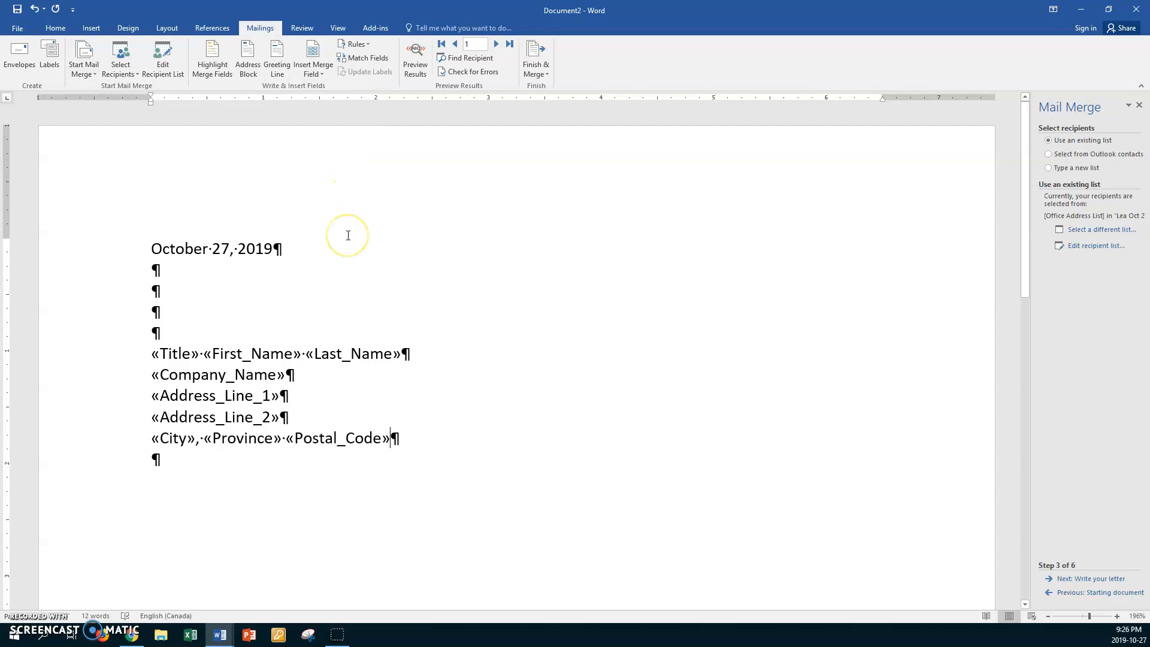
- Add a greeting line reading "Dear" with the Title and Last_Name merge fields after a blank line, followed by two new lines
{"action": "key", "text": "Return"}
{"action": "key", "text": "Return"}
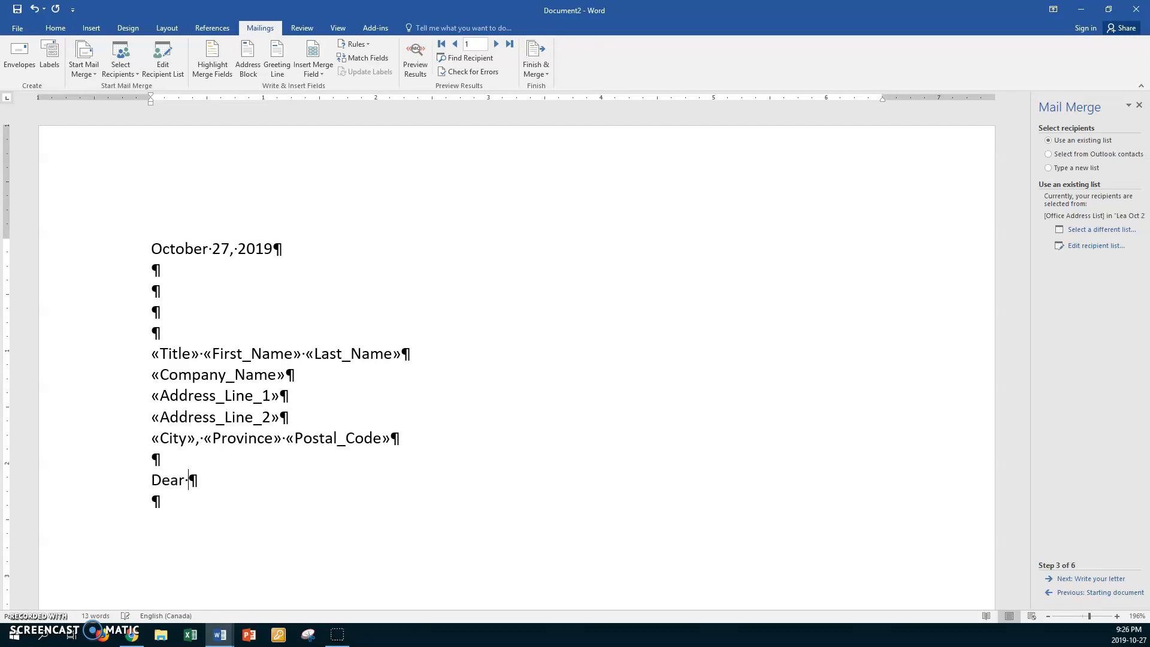
{"action": "left_click", "coordinate": [321, 73]}
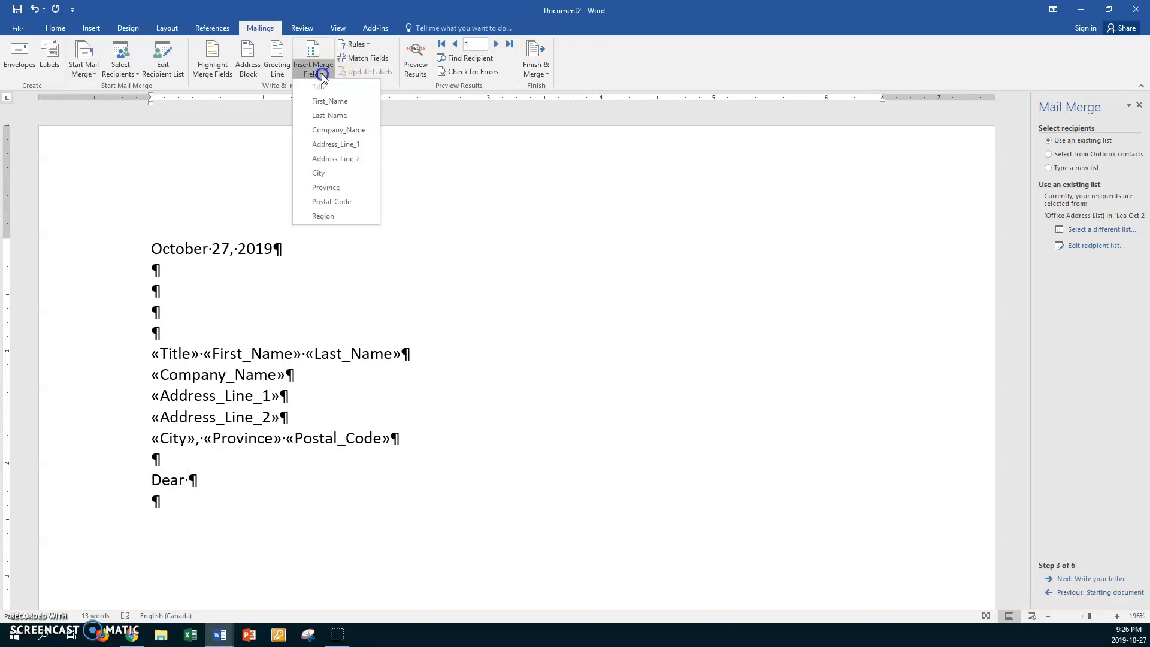
{"action": "left_click", "coordinate": [322, 86]}
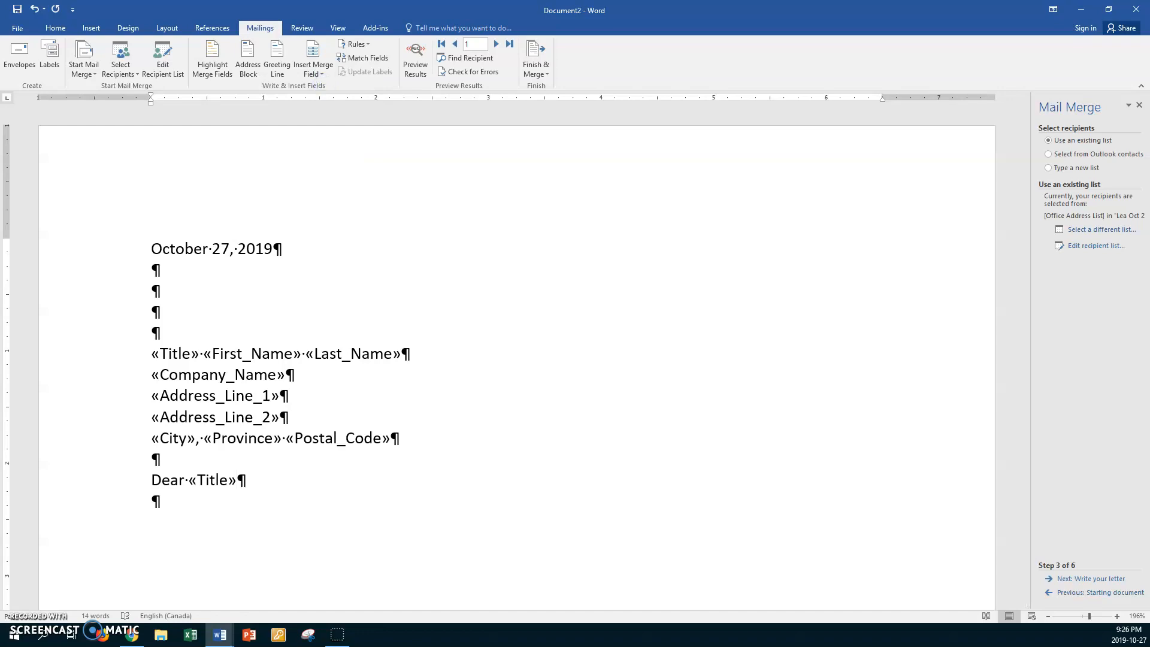
{"action": "left_click", "coordinate": [321, 72]}
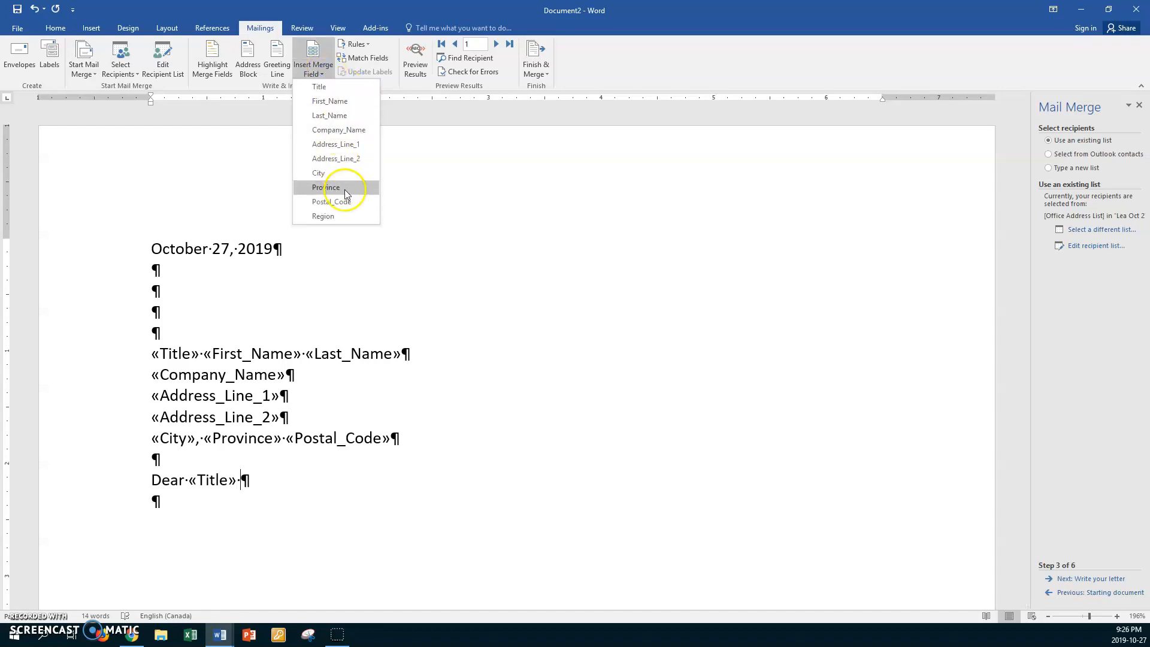
{"action": "left_click", "coordinate": [344, 116]}
{"action": "key", "text": "Return"}
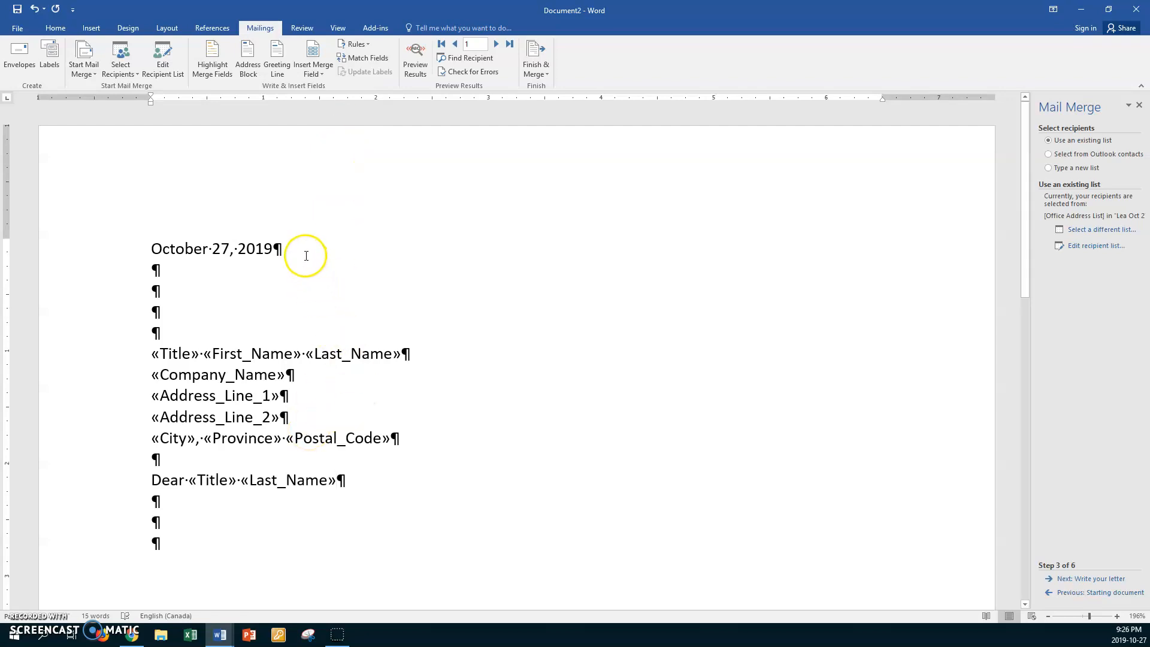
- Set custom page margins for the whole document with 2.5 inches at the top and 0.5 inches at the bottom
{"action": "left_click", "coordinate": [162, 28]}
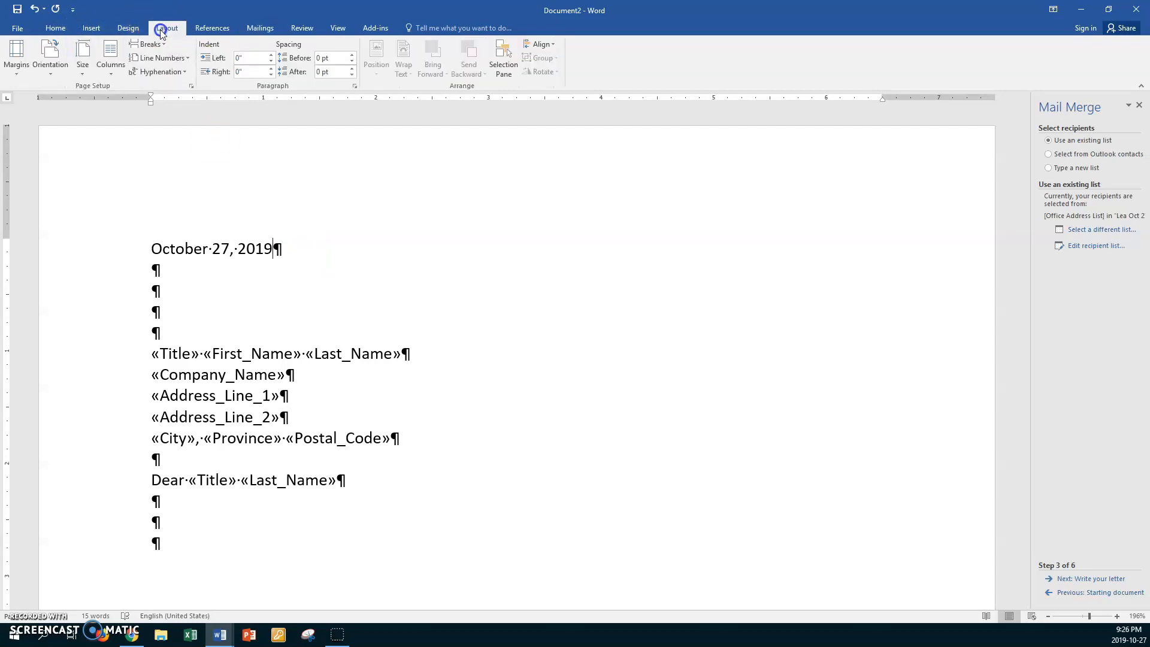
{"action": "left_click", "coordinate": [24, 78]}
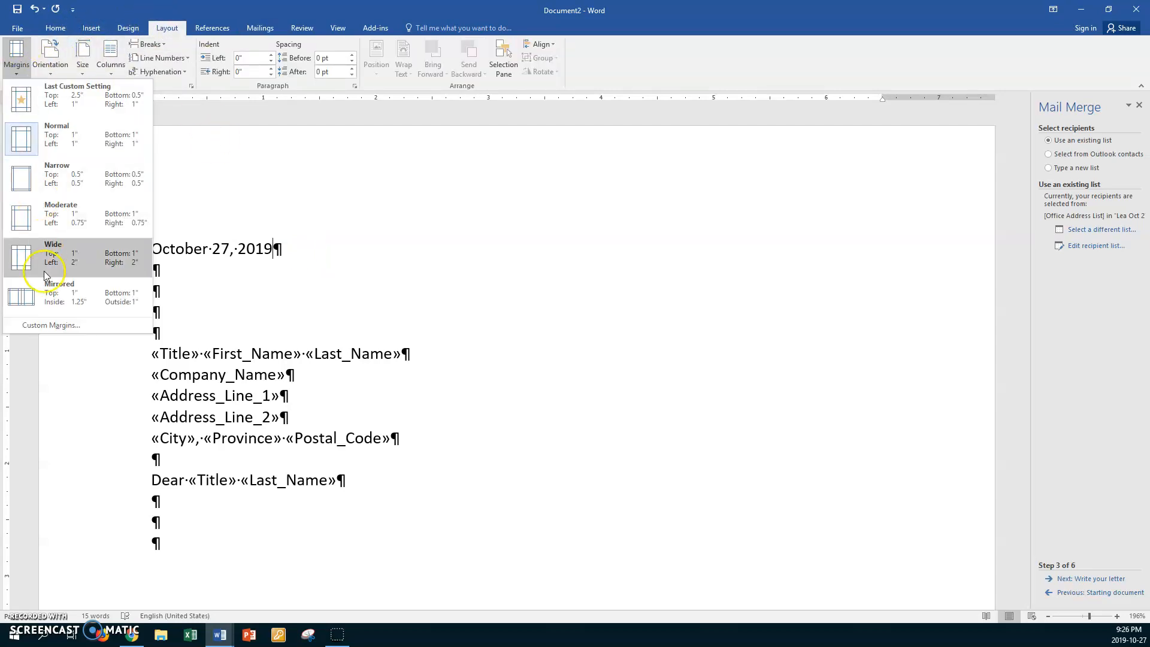
{"action": "left_click", "coordinate": [57, 323]}
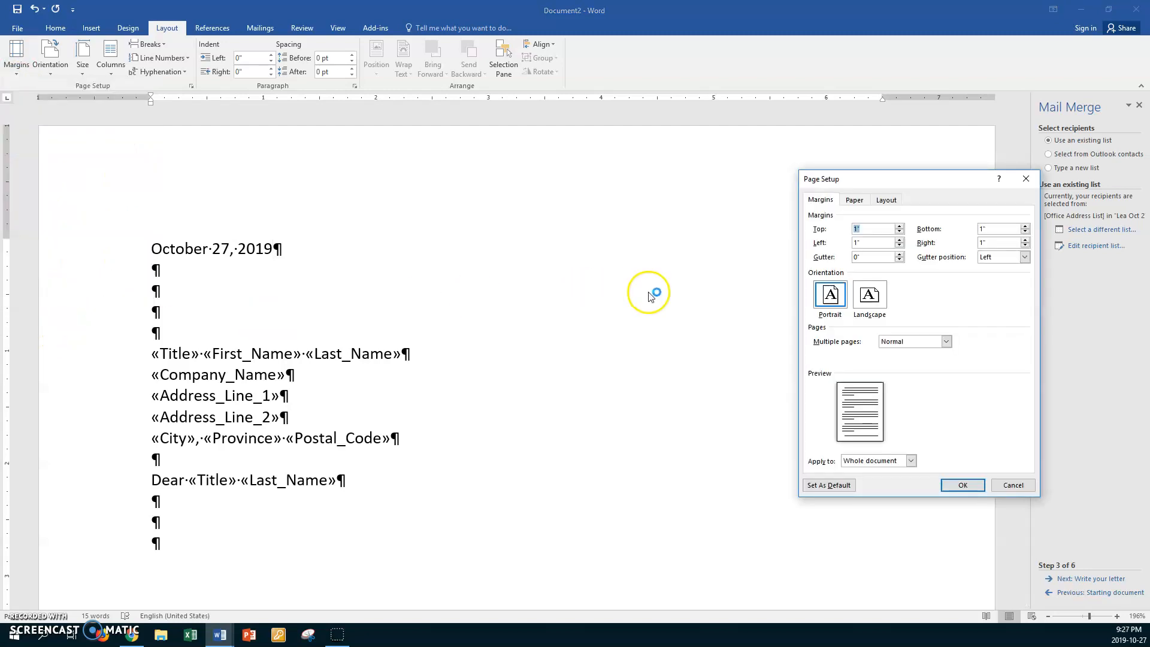
{"action": "key", "text": "Tab"}
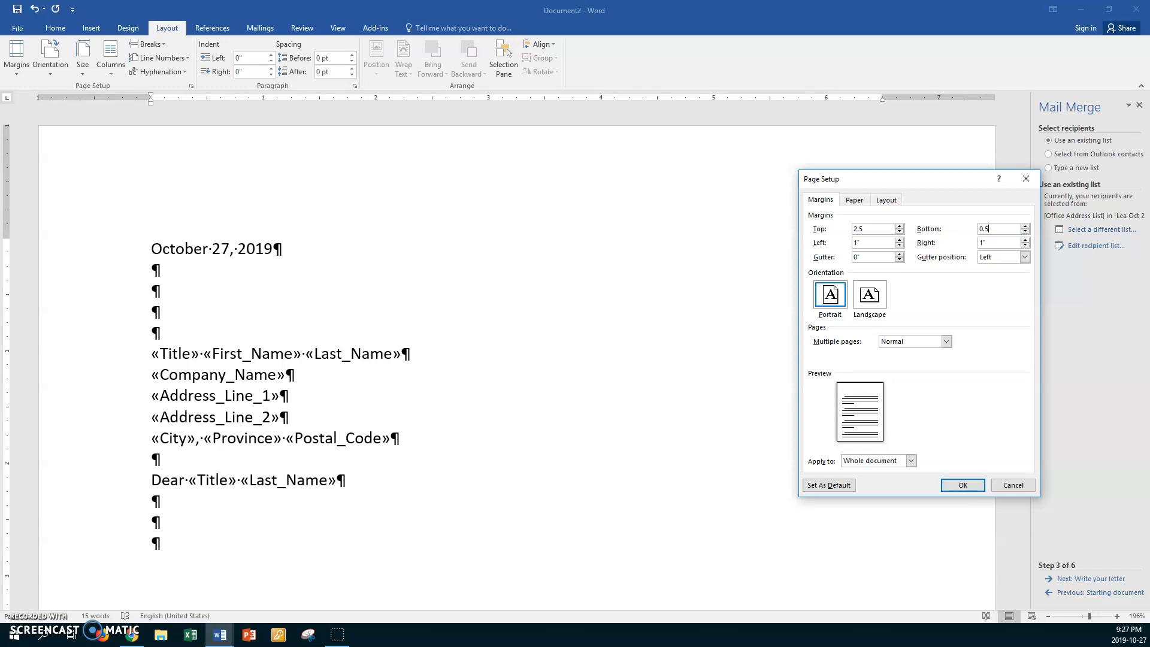
{"action": "key", "text": "Return"}
- Save the letter in the ABT Mail Merge folder, named with the author's first name followed by "Oct 27 Riverton Letter Form"
{"action": "left_click", "coordinate": [334, 449]}
{"action": "scroll", "coordinate": [338, 451], "scroll_direction": "down", "scroll_amount": 2}
{"action": "scroll", "coordinate": [337, 451], "scroll_direction": "down", "scroll_amount": 3}
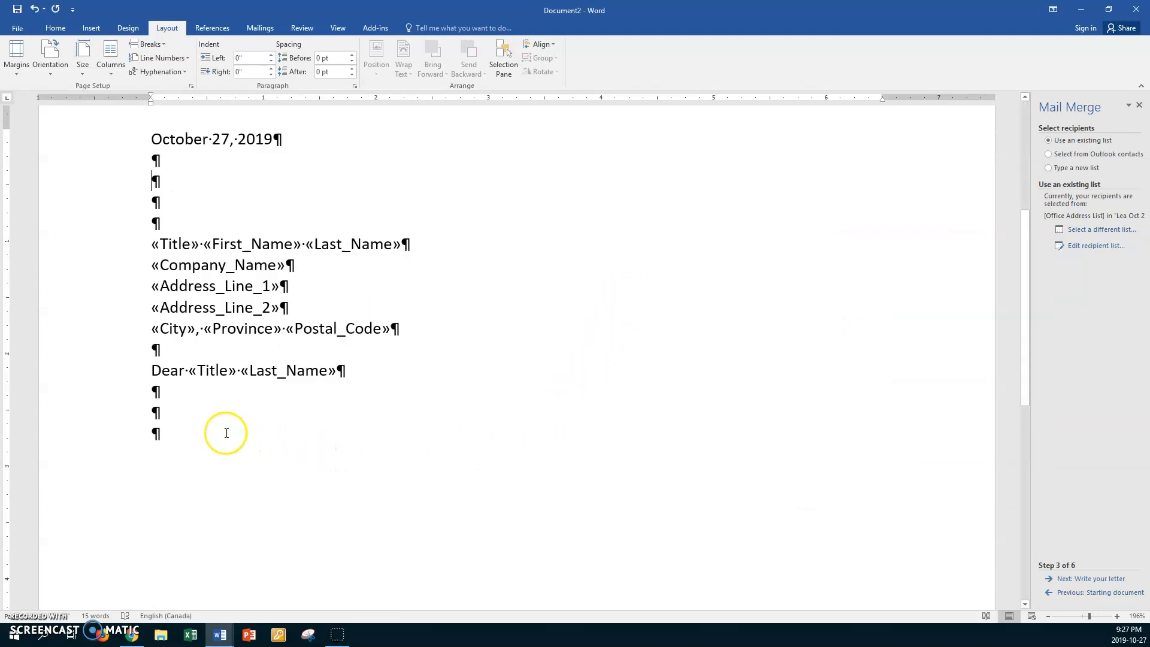
{"action": "left_click", "coordinate": [170, 411]}
{"action": "key", "text": "ctrl+s"}
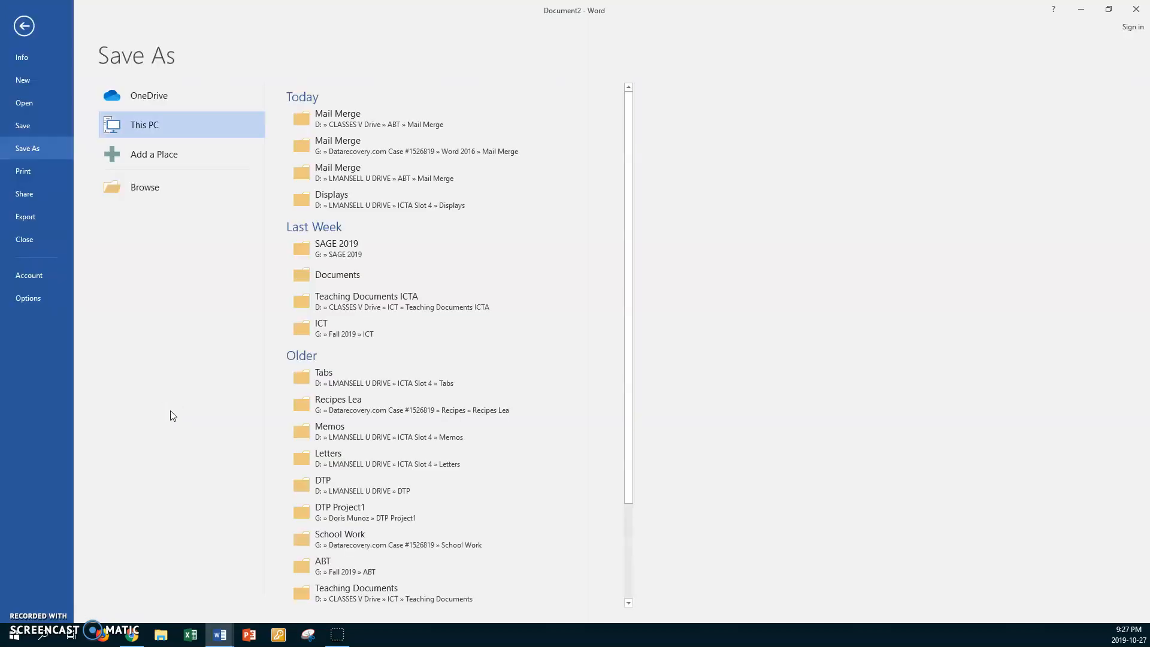
{"action": "left_click", "coordinate": [364, 180]}
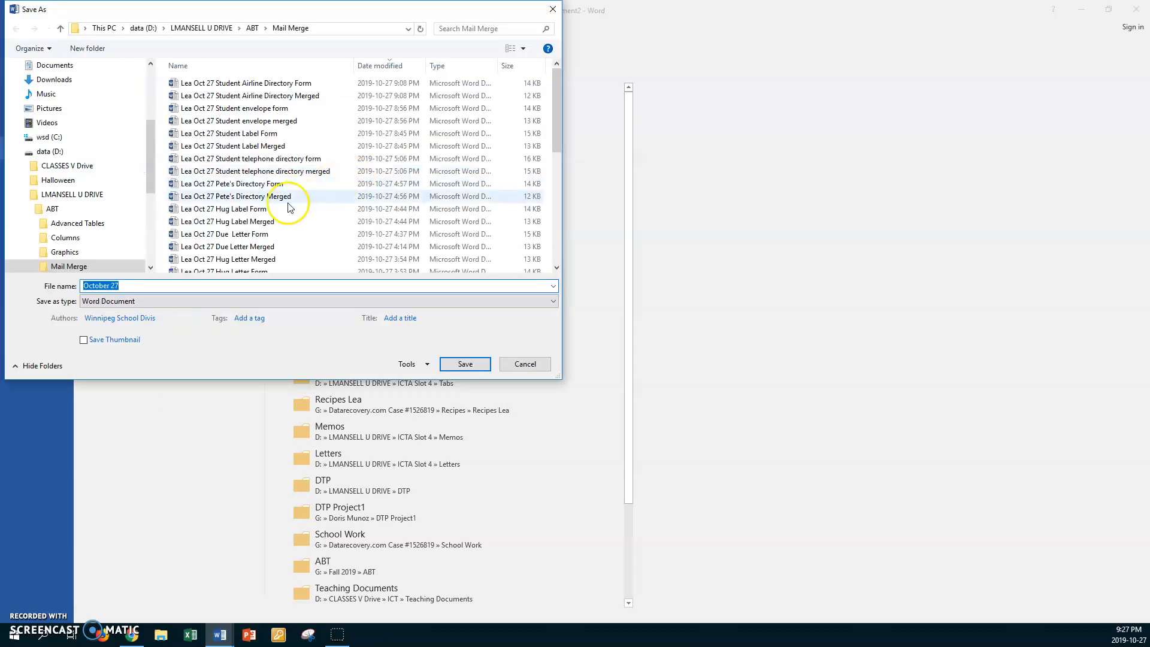
{"action": "type", "text": "Lea Oc"}
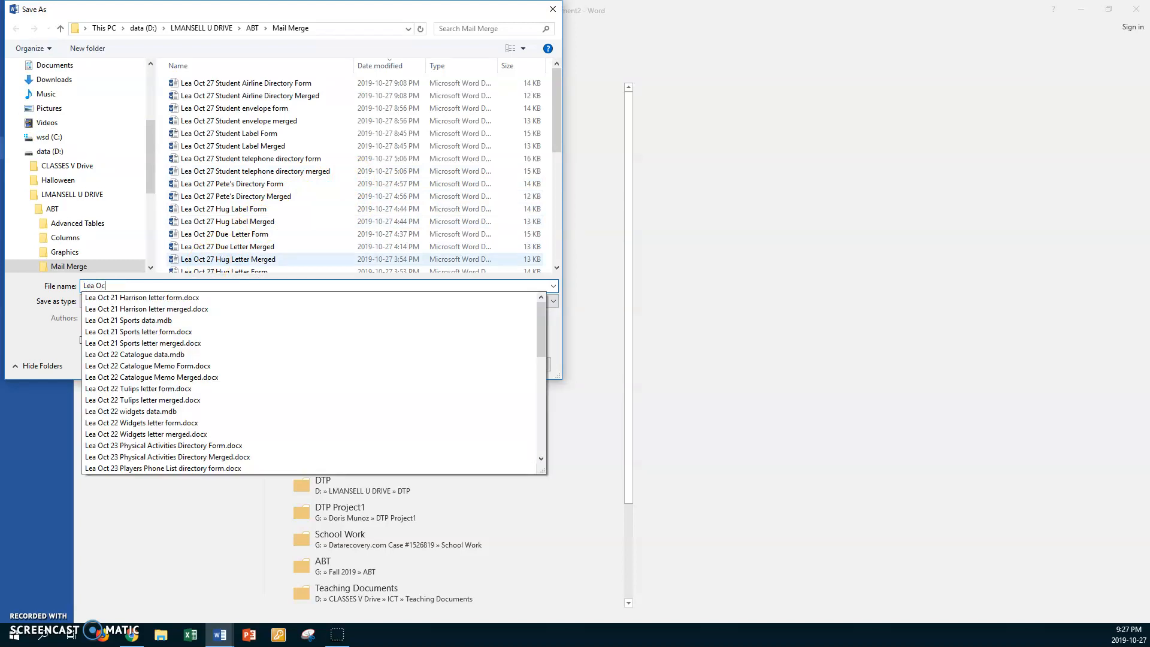
{"action": "type", "text": "t 27 "}
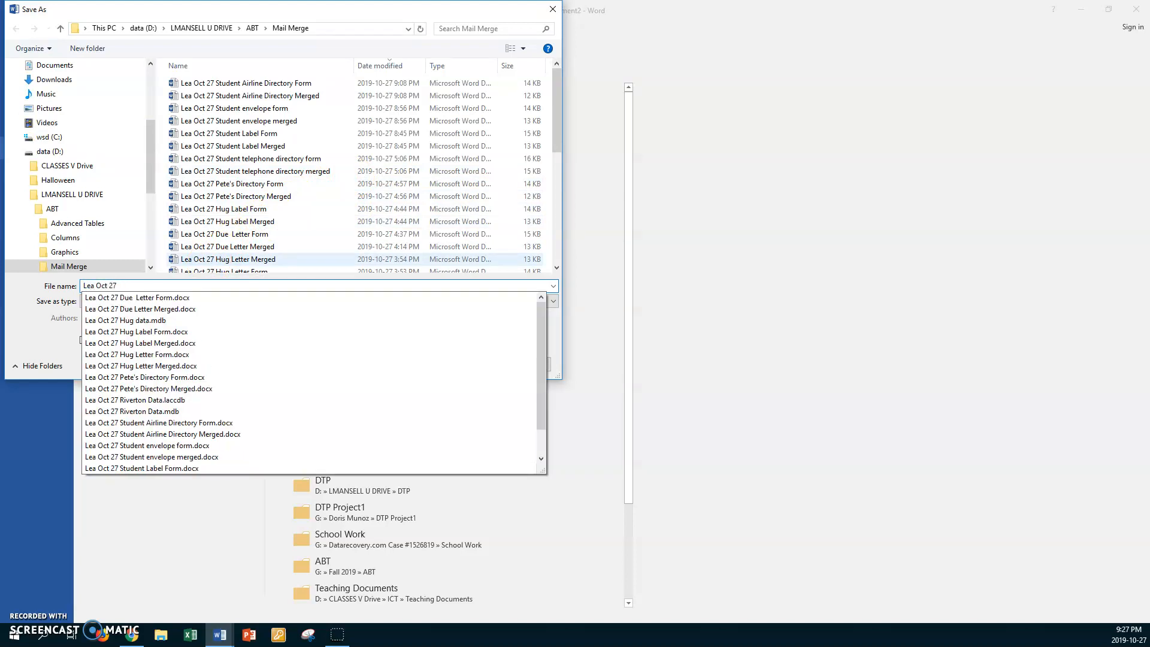
{"action": "type", "text": "R"}
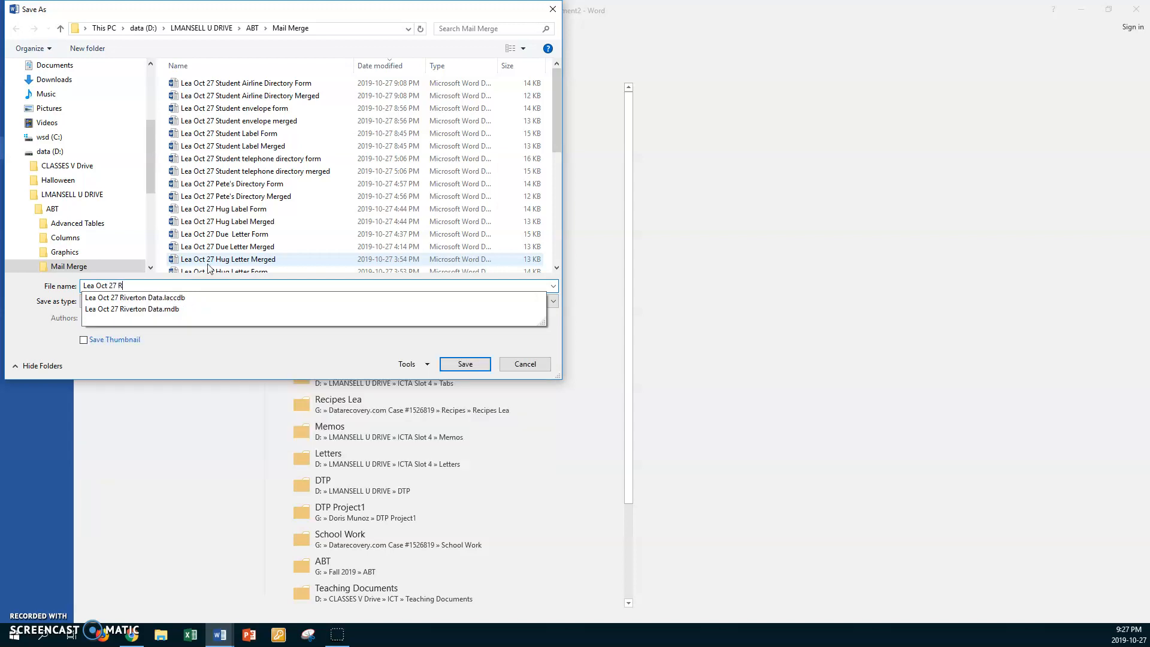
{"action": "type", "text": "iverton Letter Form"}
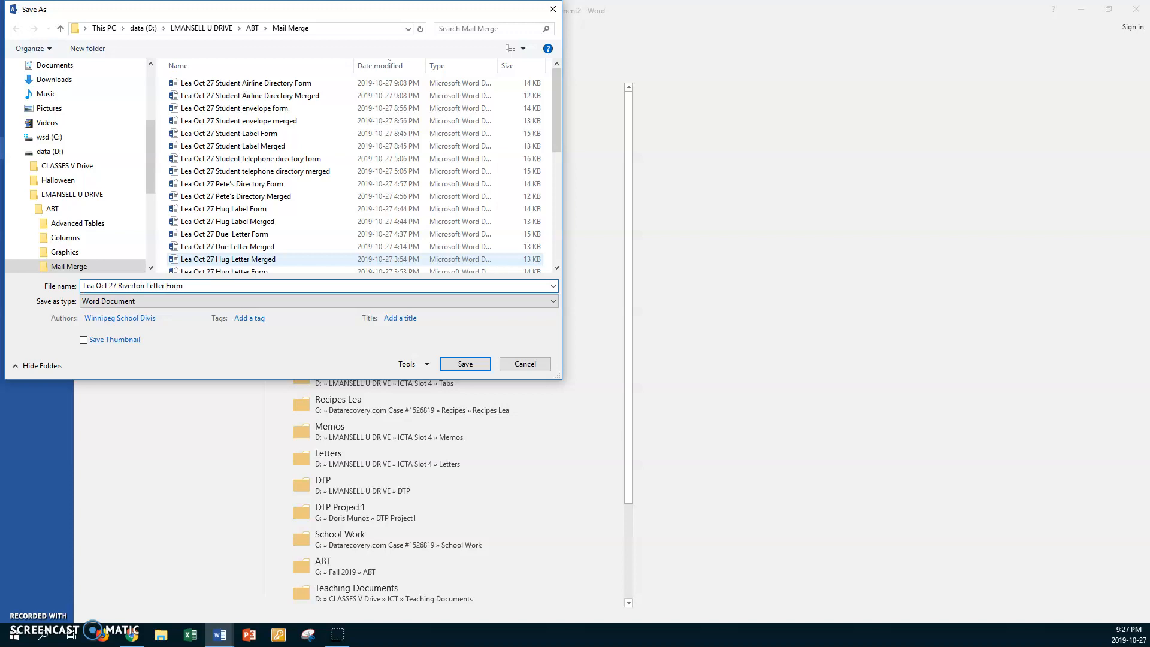
{"action": "left_click", "coordinate": [454, 363]}
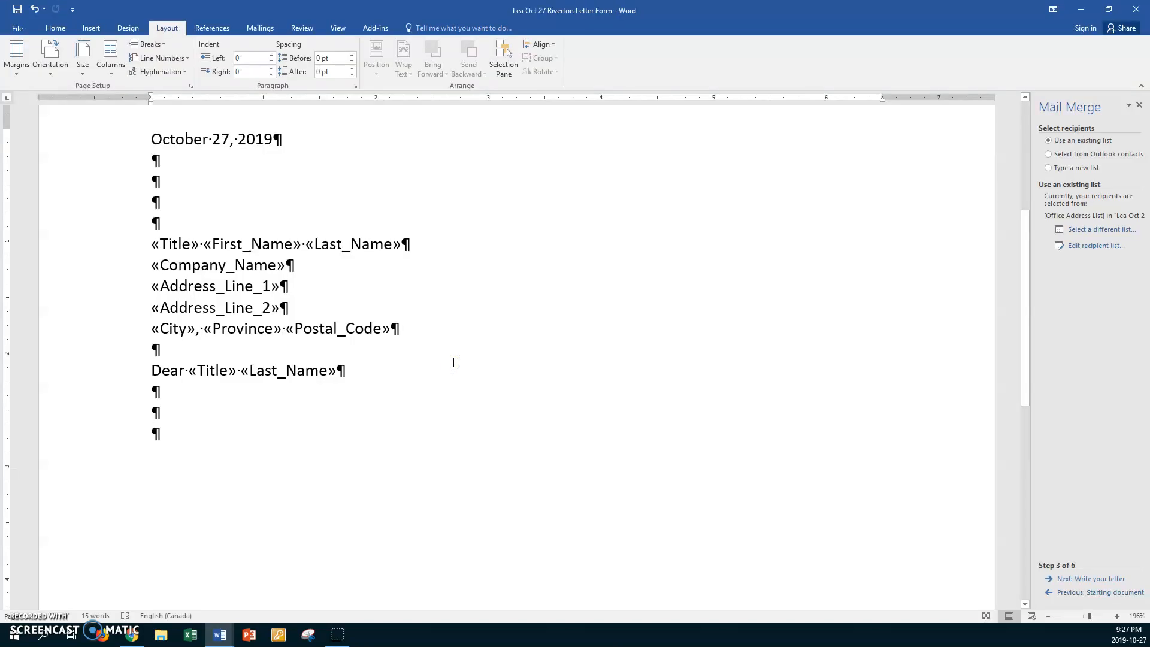
- Switch to the "data for RIVERTON UNIVERSITY" document and copy the letter text from "It's that time a year again!" through "Your initials"
{"action": "left_click", "coordinate": [177, 414]}
{"action": "left_click", "coordinate": [220, 635]}
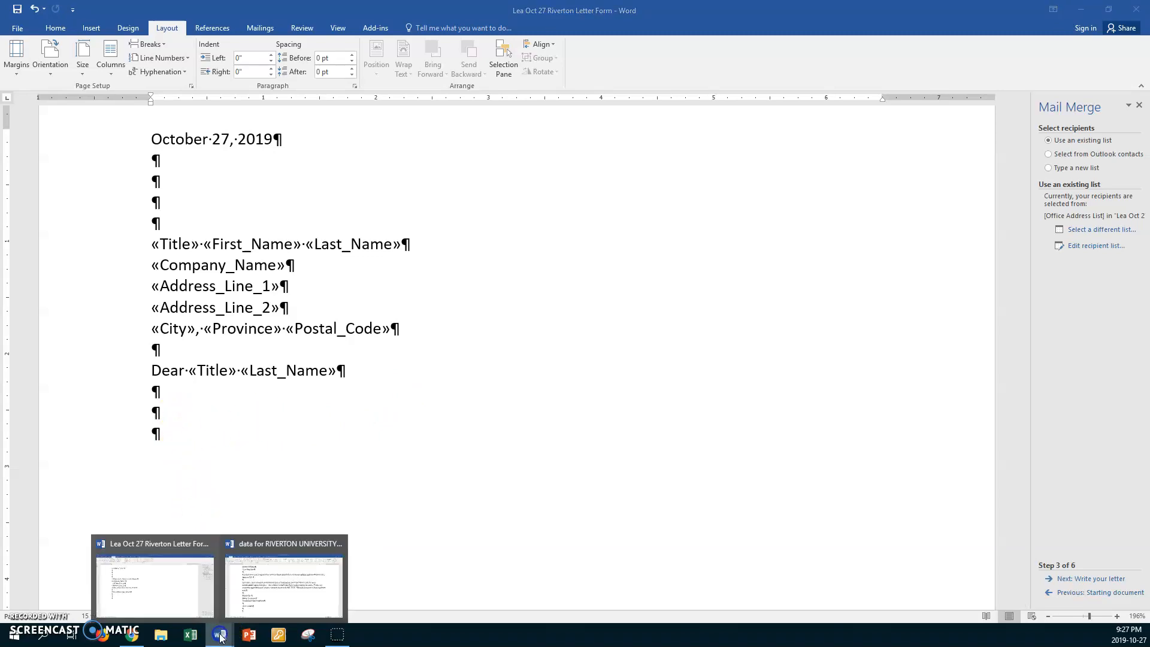
{"action": "left_click", "coordinate": [257, 573]}
{"action": "left_click", "coordinate": [299, 259]}
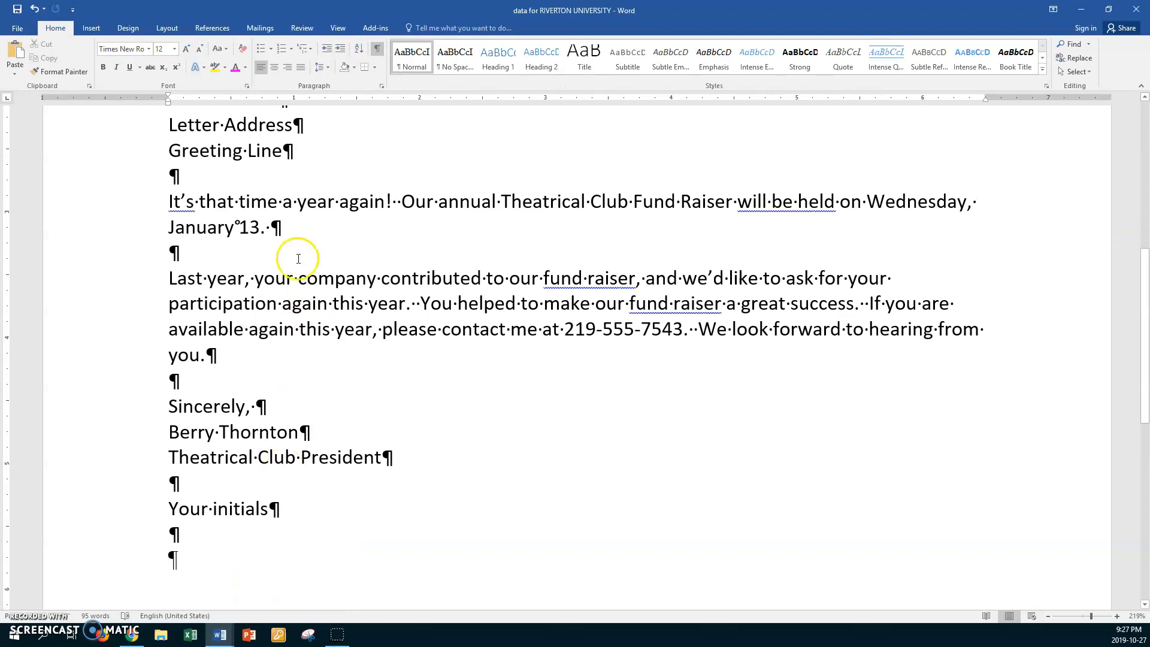
{"action": "scroll", "coordinate": [298, 258], "scroll_direction": "up", "scroll_amount": 3}
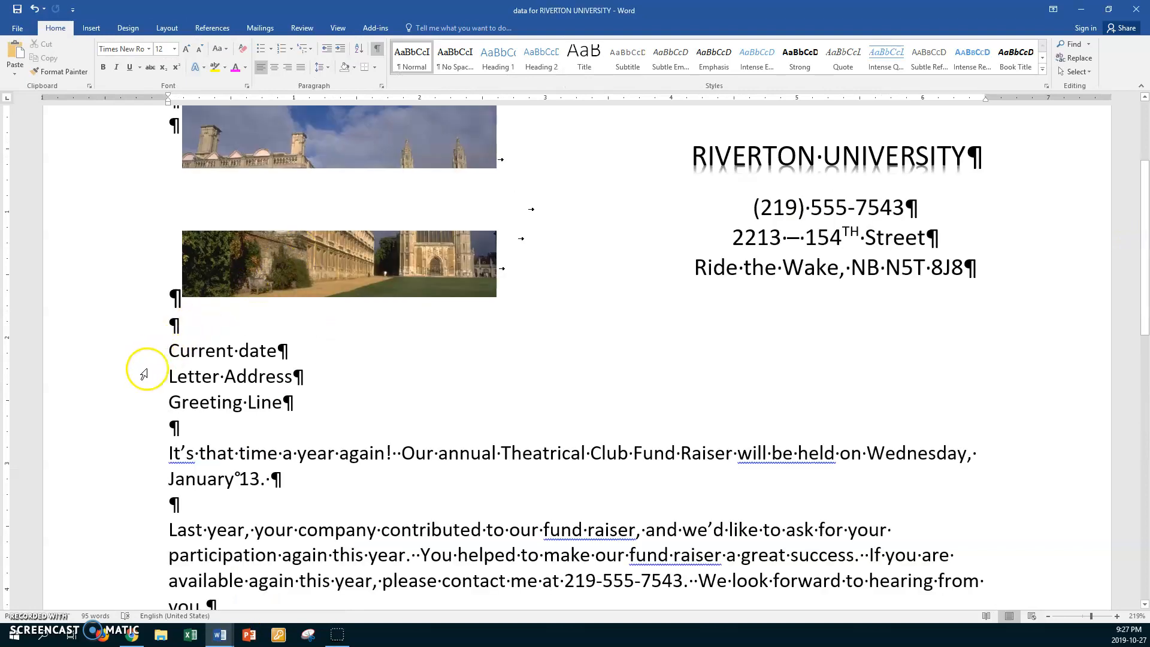
{"action": "left_click_drag", "start_coordinate": [143, 453], "coordinate": [390, 324]}
{"action": "key", "text": "ctrl+c"}
- Return to the Riverton Letter Form document and paste the copied text at the second empty line below the greeting
{"action": "left_click", "coordinate": [213, 636]}
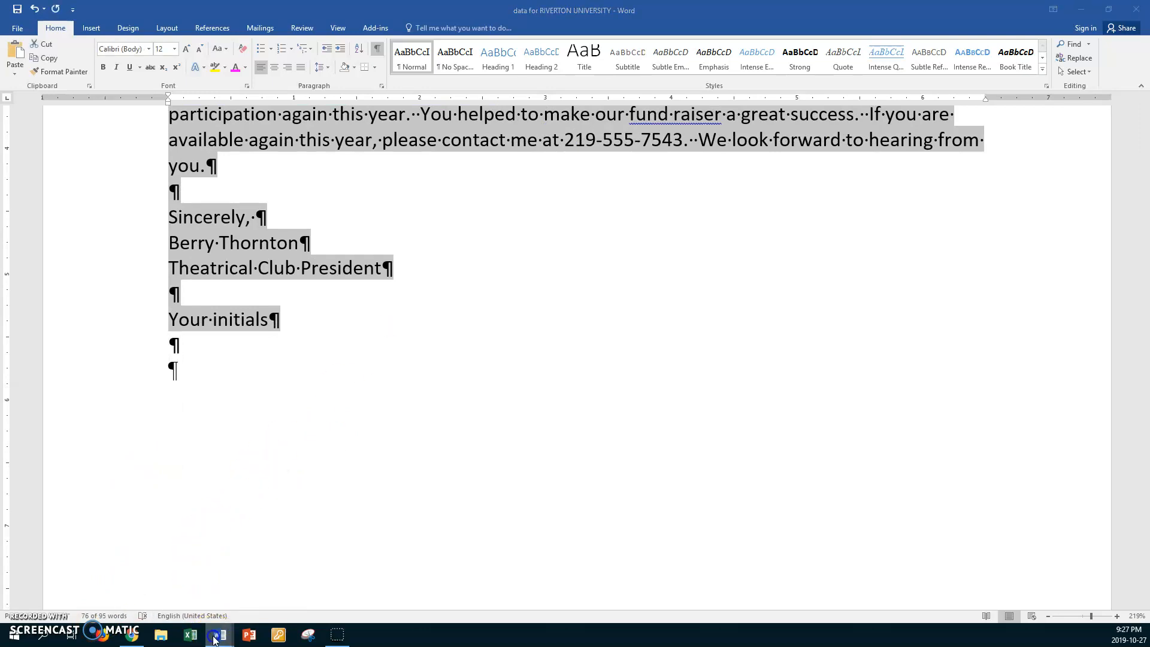
{"action": "left_click", "coordinate": [161, 598]}
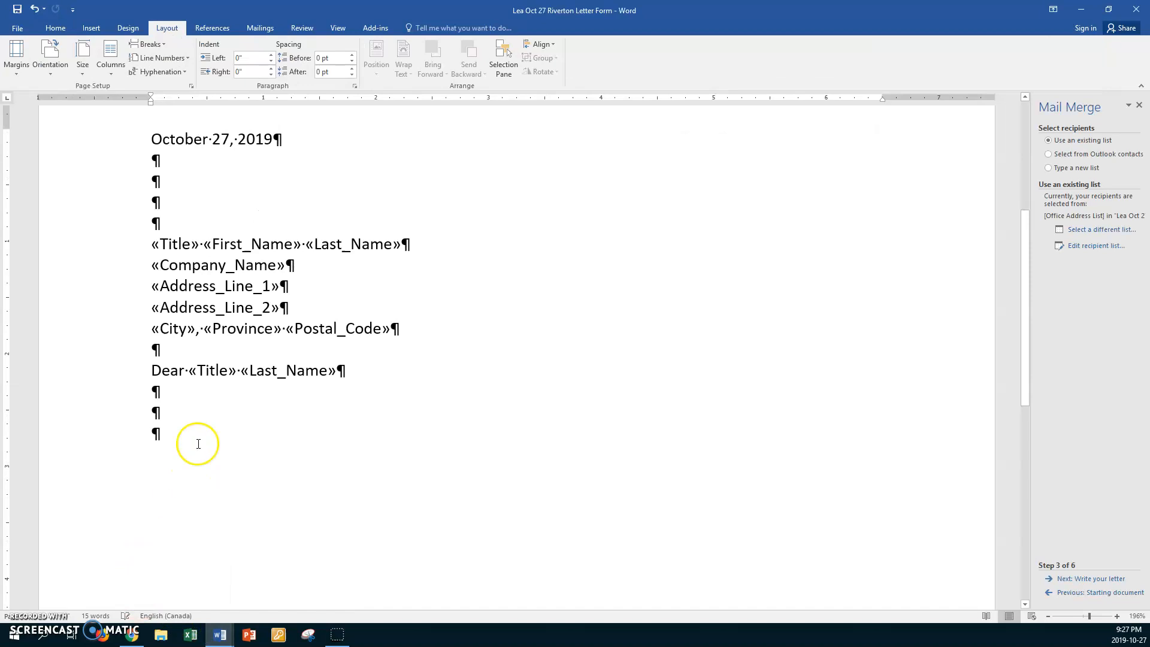
{"action": "left_click", "coordinate": [170, 413]}
{"action": "key", "text": "ctrl+v"}
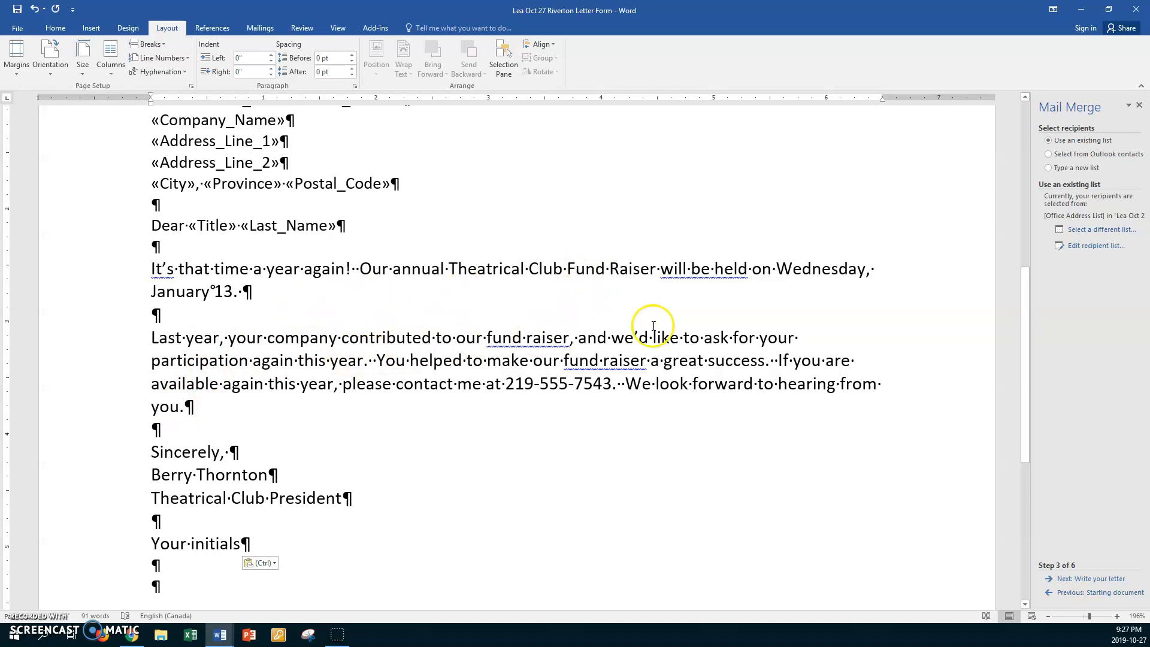
- Insert five empty lines between the closing "Sincerely," and the sender's name
{"action": "left_click", "coordinate": [244, 453]}
{"action": "key", "text": "Return"}
{"action": "key", "text": "Return"}
{"action": "key", "text": "Return"}
{"action": "key", "text": "Return"}
{"action": "key", "text": "Return"}
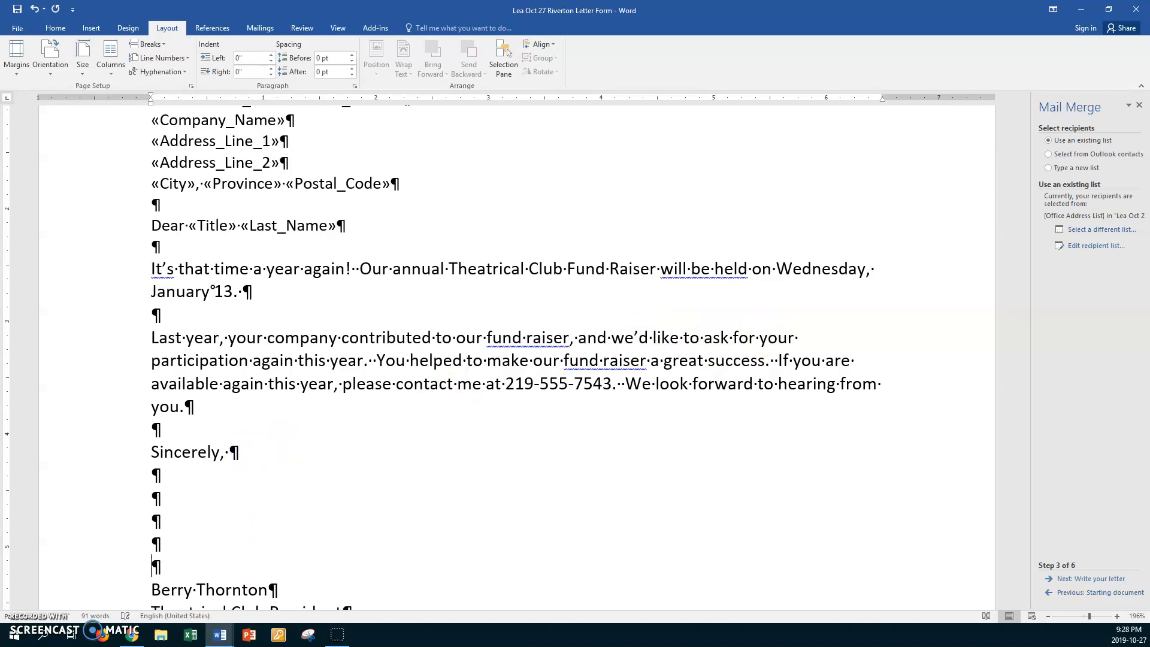
- Replace the "Your initials" placeholder at the end of the letter with the typist's initials
{"action": "scroll", "coordinate": [244, 454], "scroll_direction": "down", "scroll_amount": 3}
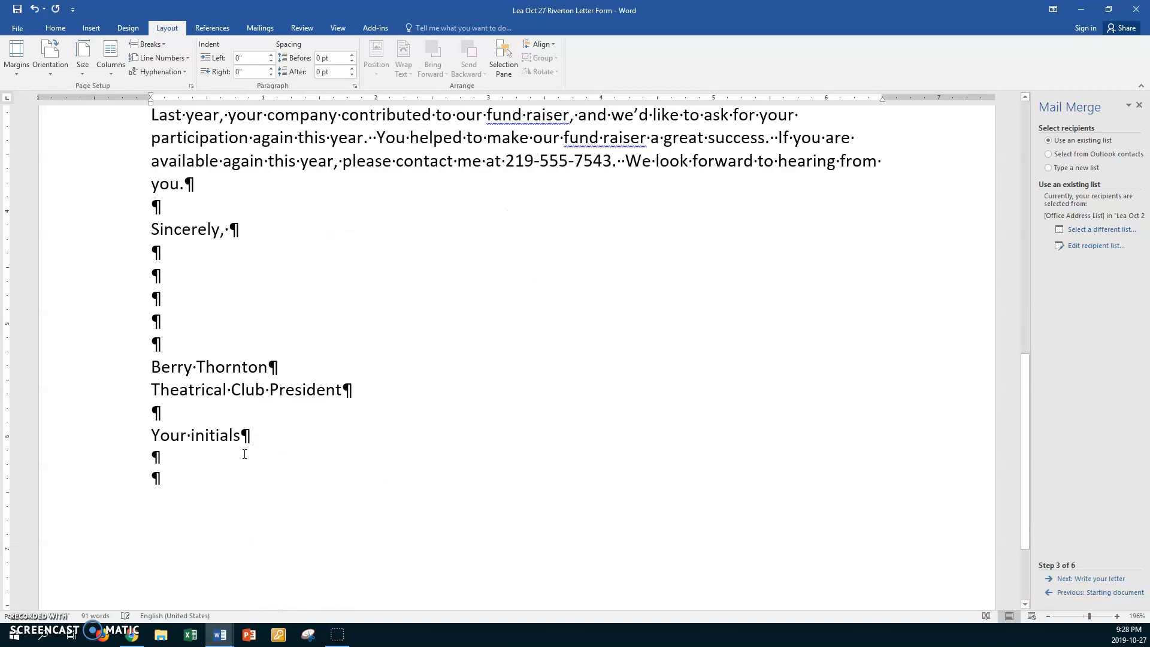
{"action": "left_click", "coordinate": [134, 439]}
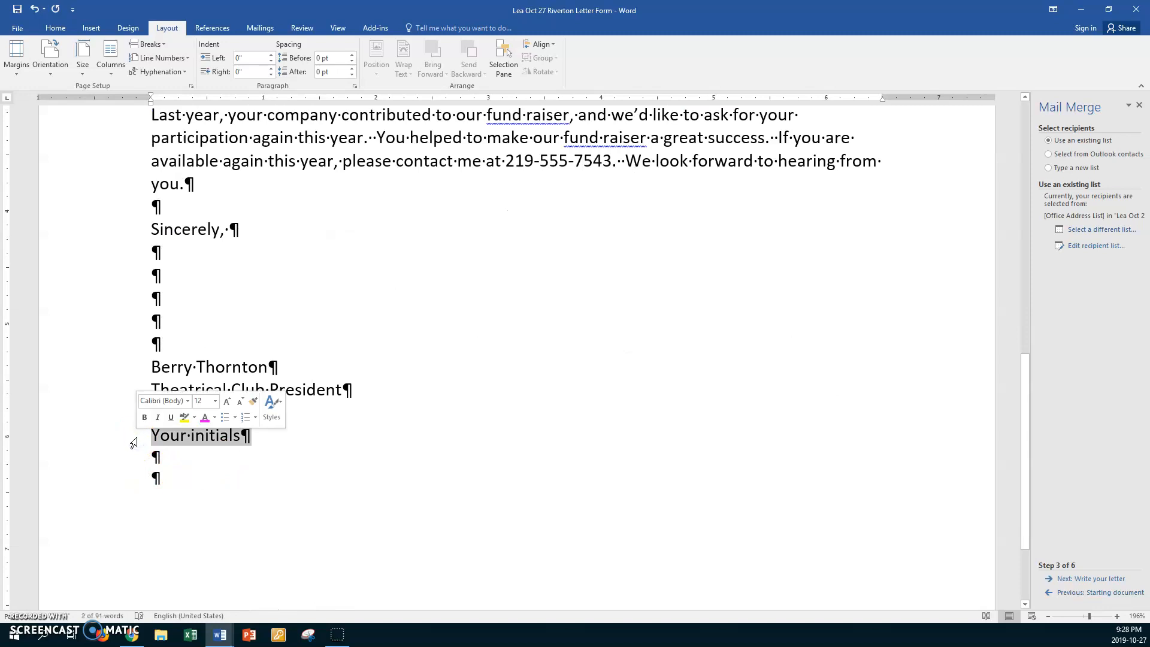
{"action": "key", "text": "Delete"}
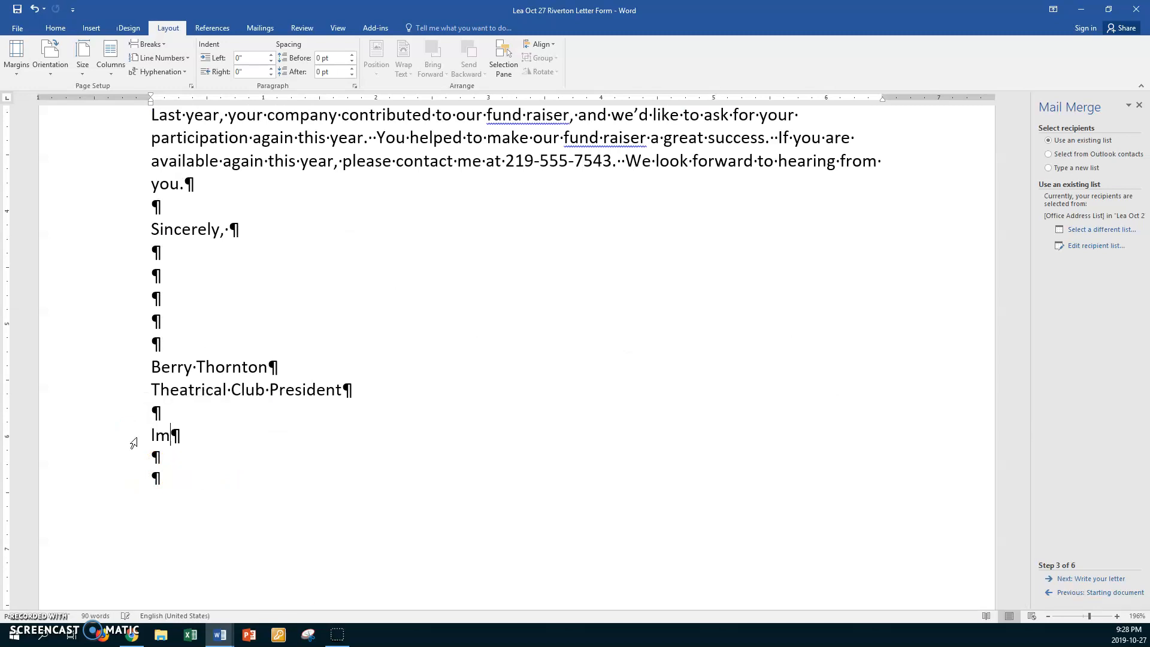
- Switch to the "data for RIVERTON UNIVERSITY" document and copy the letterhead block, with its picture and university contact lines, above "Current date"
{"action": "scroll", "coordinate": [133, 443], "scroll_direction": "up", "scroll_amount": 5}
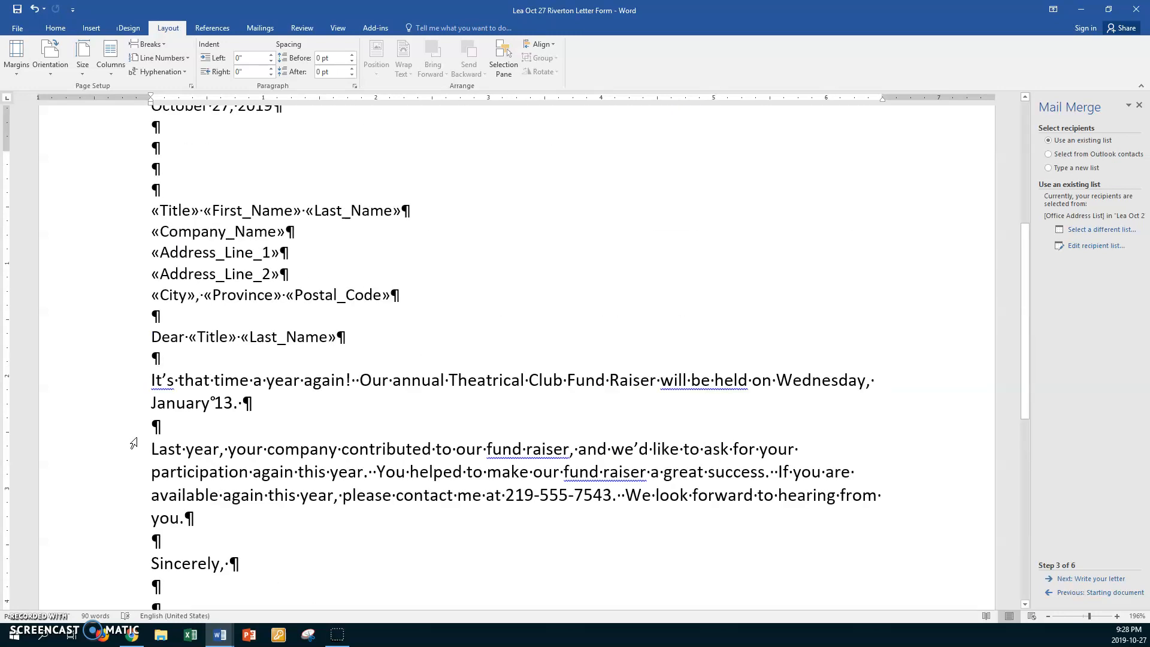
{"action": "scroll", "coordinate": [133, 444], "scroll_direction": "up", "scroll_amount": 3}
{"action": "scroll", "coordinate": [133, 444], "scroll_direction": "up", "scroll_amount": 2}
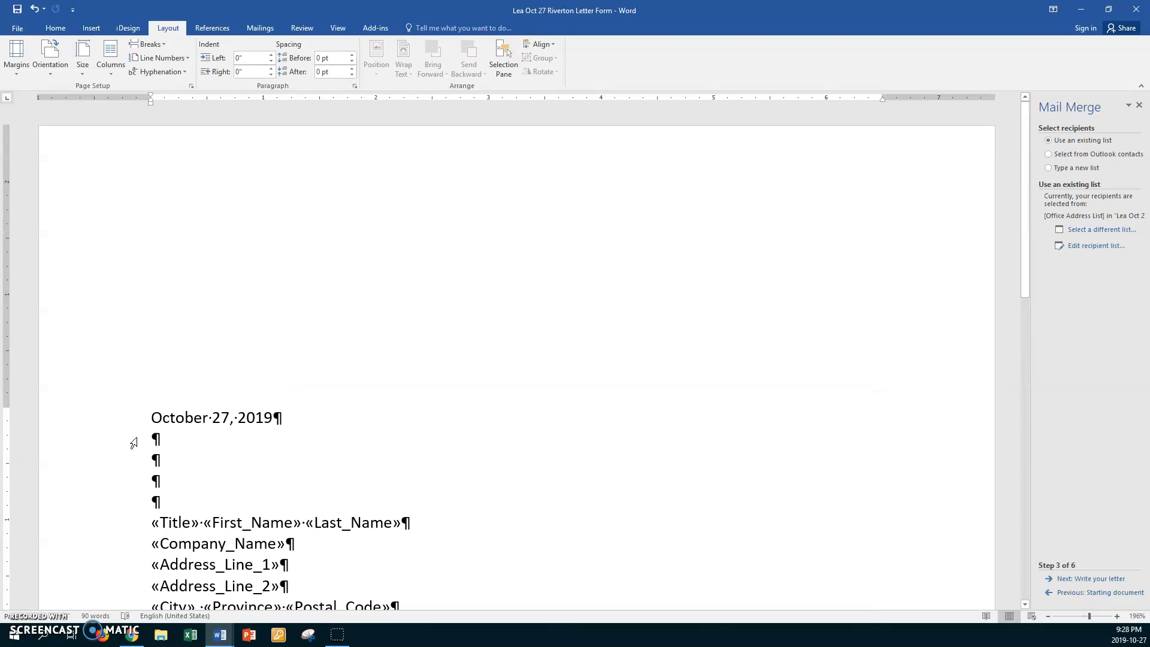
{"action": "scroll", "coordinate": [133, 444], "scroll_direction": "down", "scroll_amount": 4}
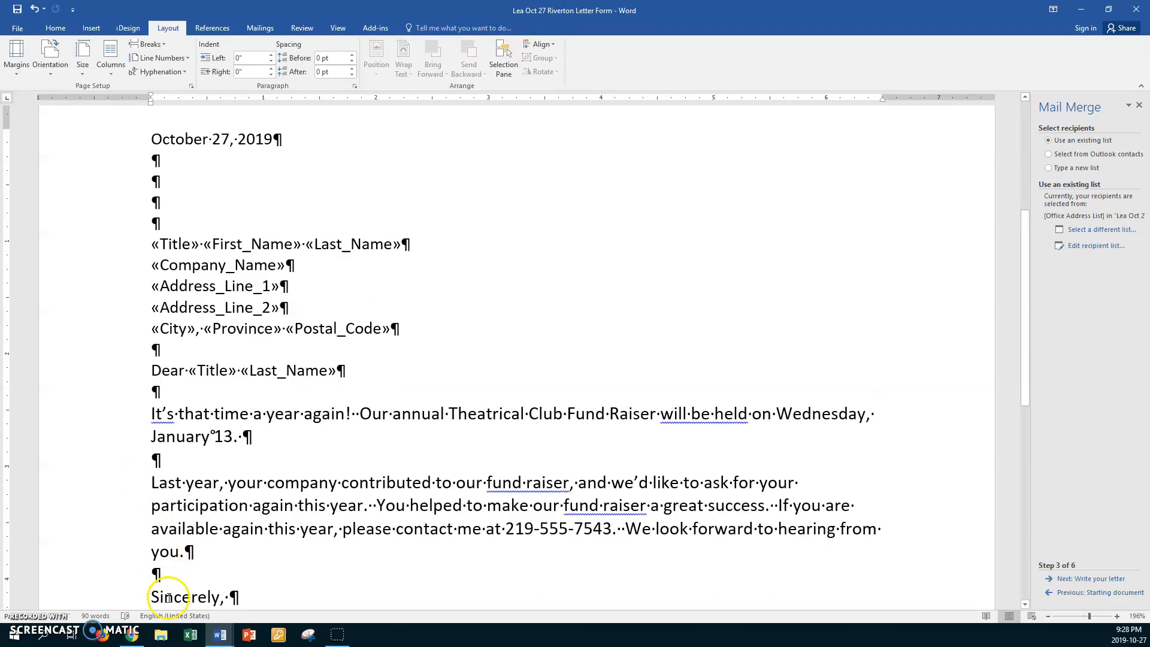
{"action": "mouse_move", "coordinate": [220, 635]}
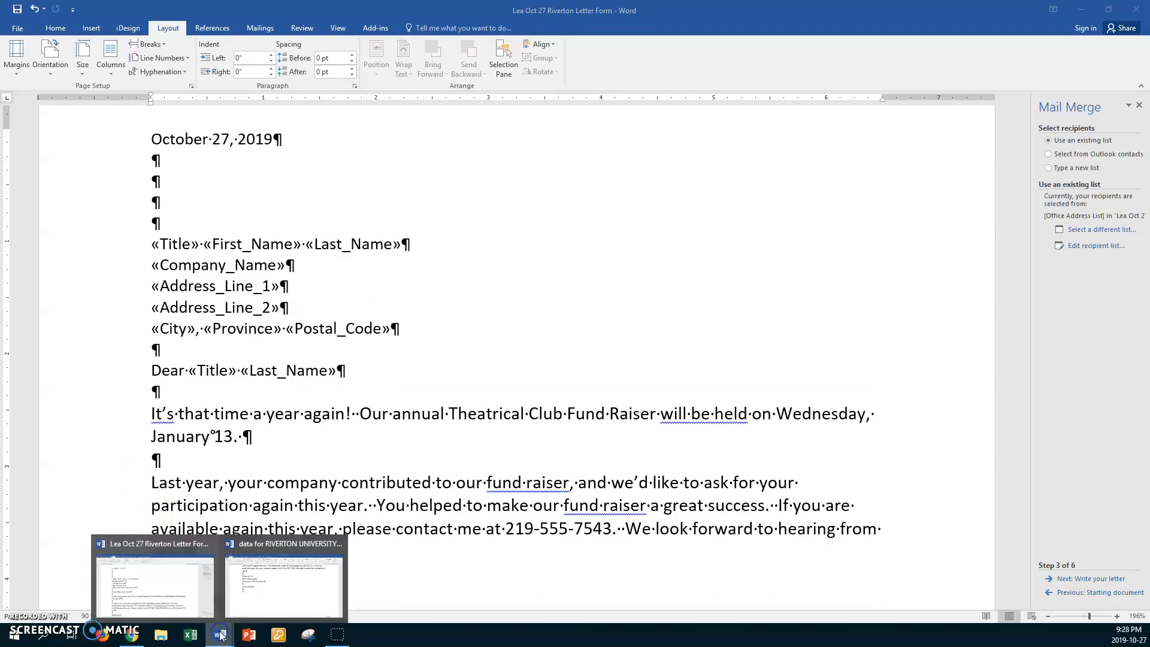
{"action": "left_click", "coordinate": [261, 595]}
{"action": "scroll", "coordinate": [259, 588], "scroll_direction": "up", "scroll_amount": 10}
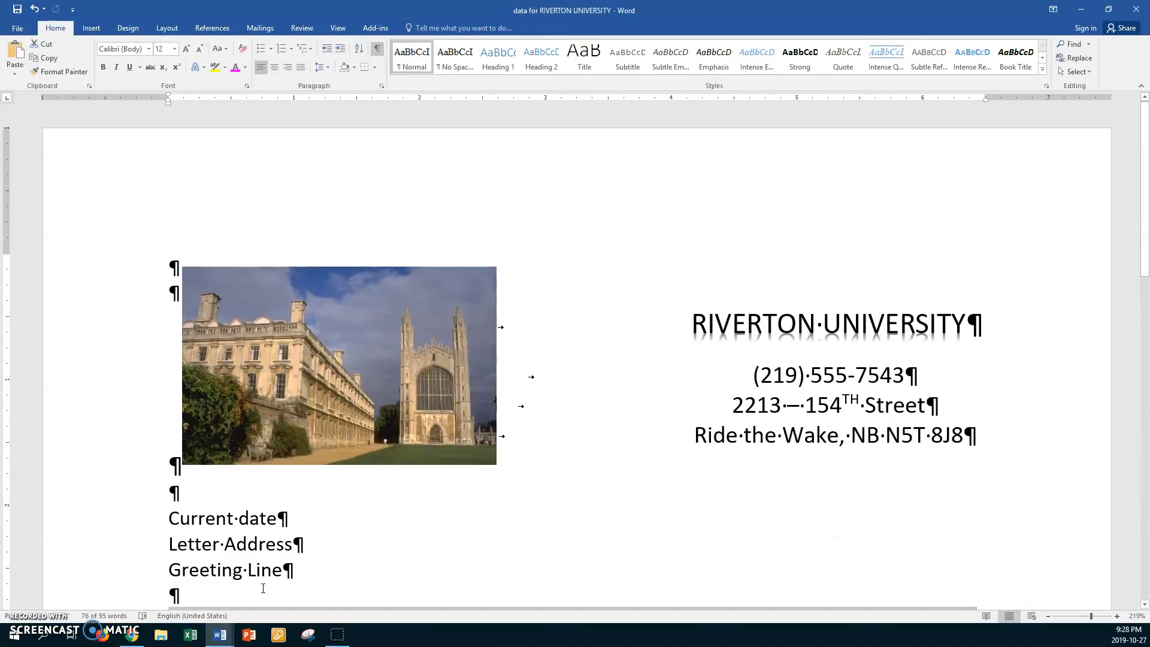
{"action": "mouse_move", "coordinate": [154, 265]}
{"action": "left_mouse_down"}
{"action": "mouse_move", "coordinate": [136, 383]}
{"action": "mouse_move", "coordinate": [145, 490]}
{"action": "left_mouse_up"}
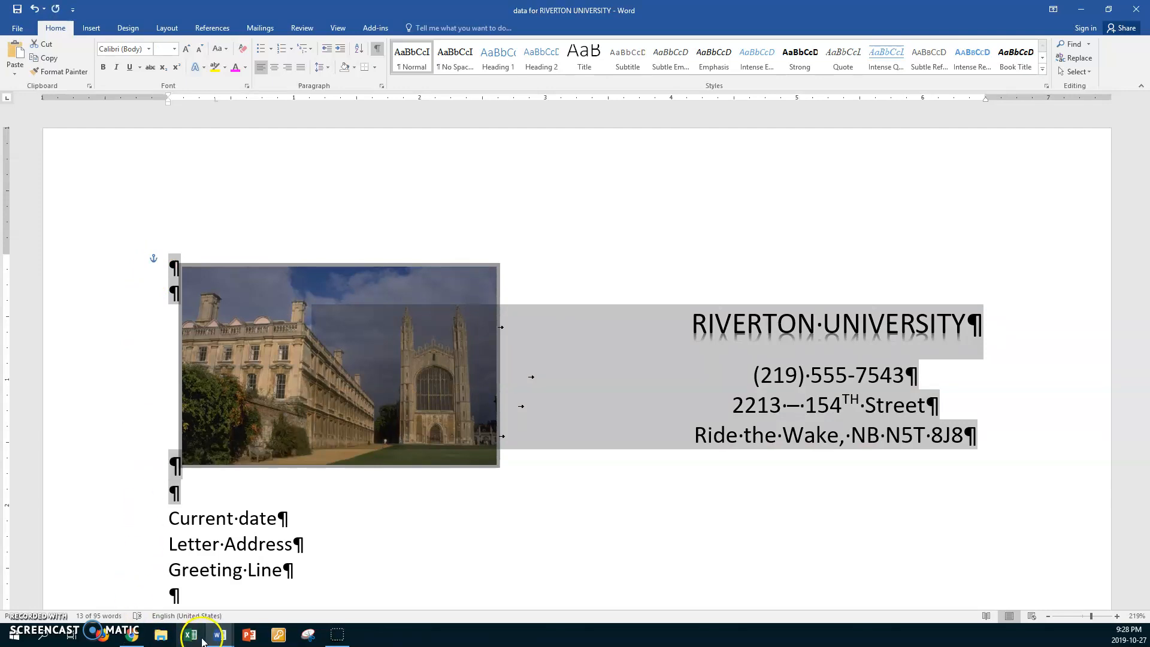
- Return to the Riverton Letter Form document, insert an empty line above the date, and paste the copied letterhead there
{"action": "mouse_move", "coordinate": [220, 636]}
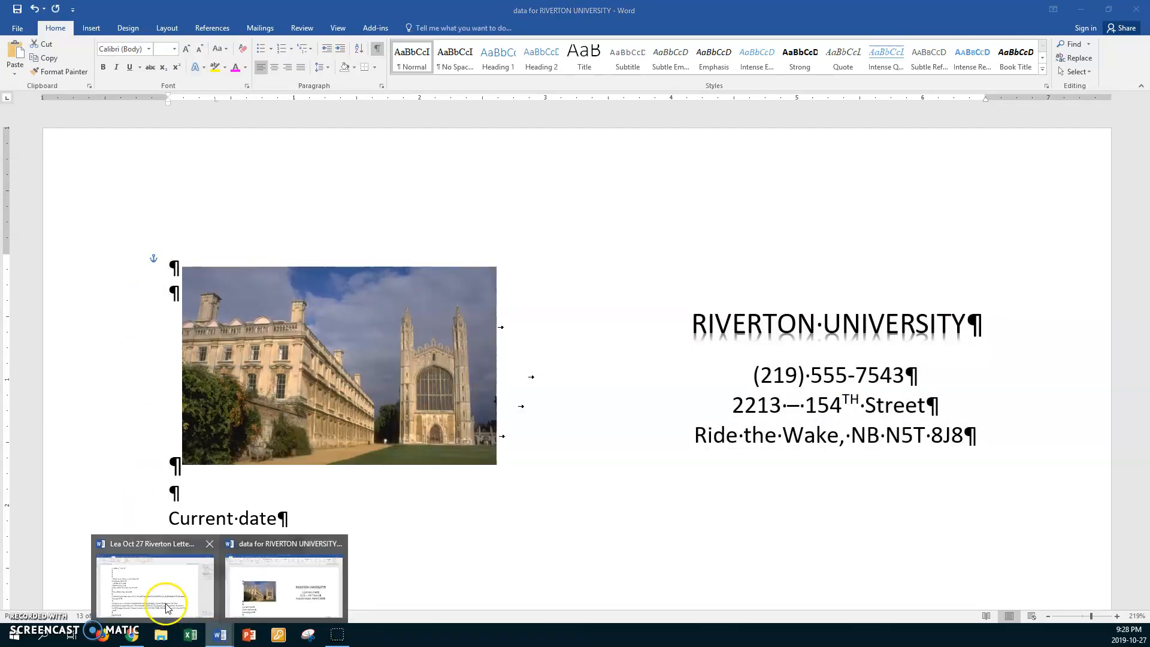
{"action": "left_click", "coordinate": [164, 595]}
{"action": "scroll", "coordinate": [207, 335], "scroll_direction": "up", "scroll_amount": 4}
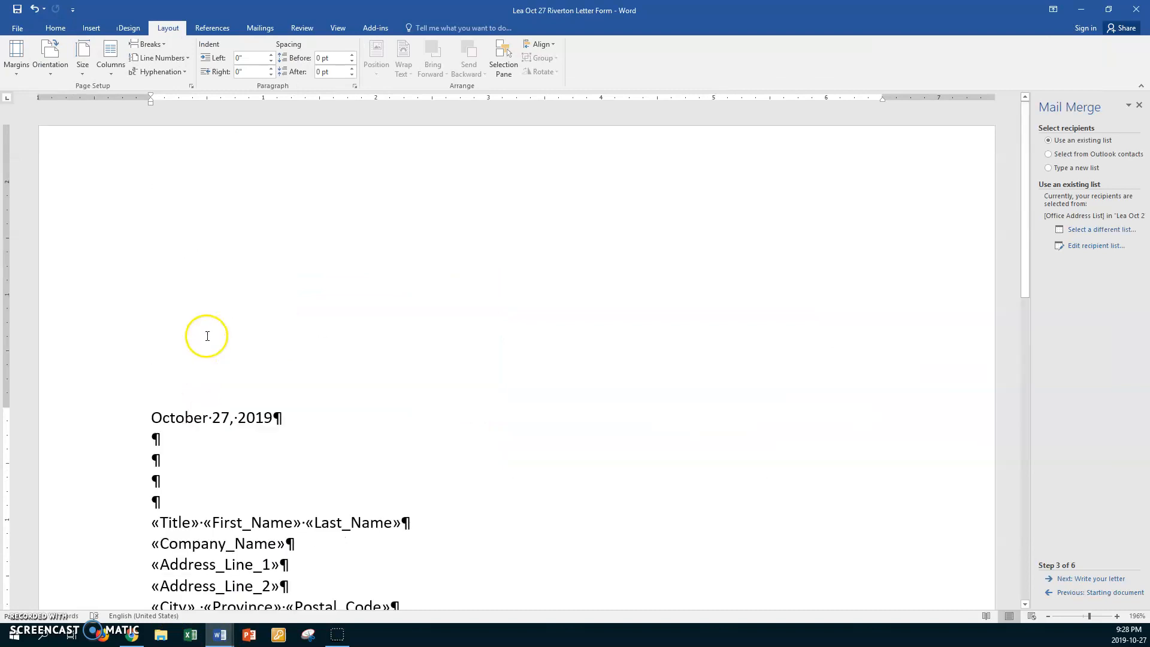
{"action": "left_click", "coordinate": [149, 419]}
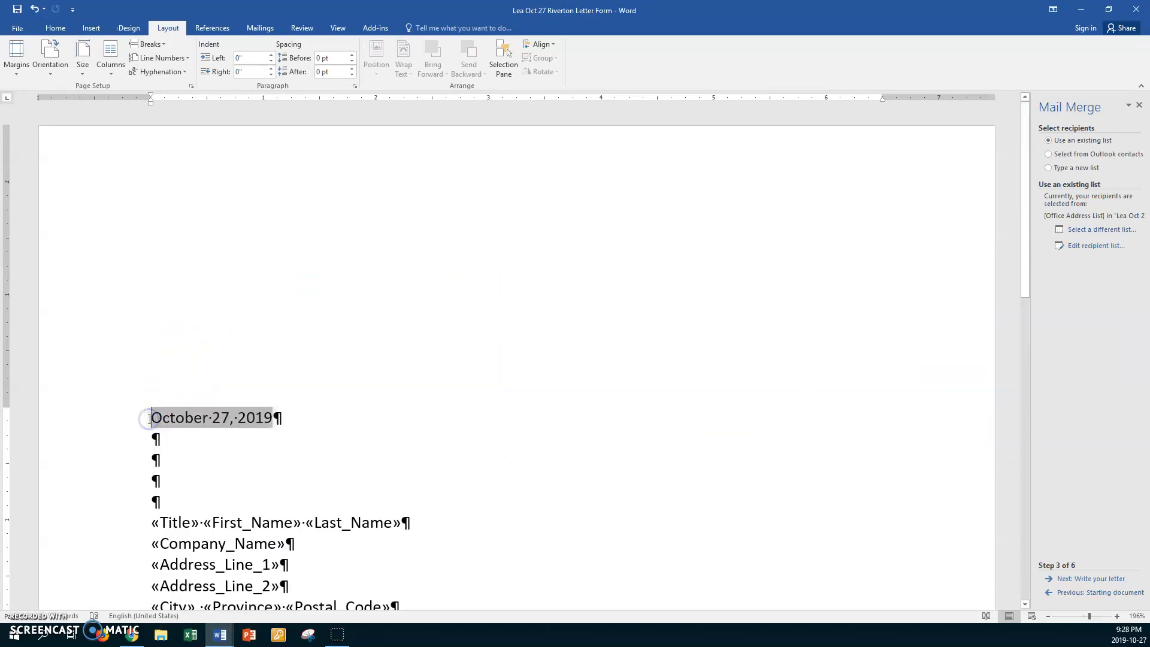
{"action": "key", "text": "Return"}
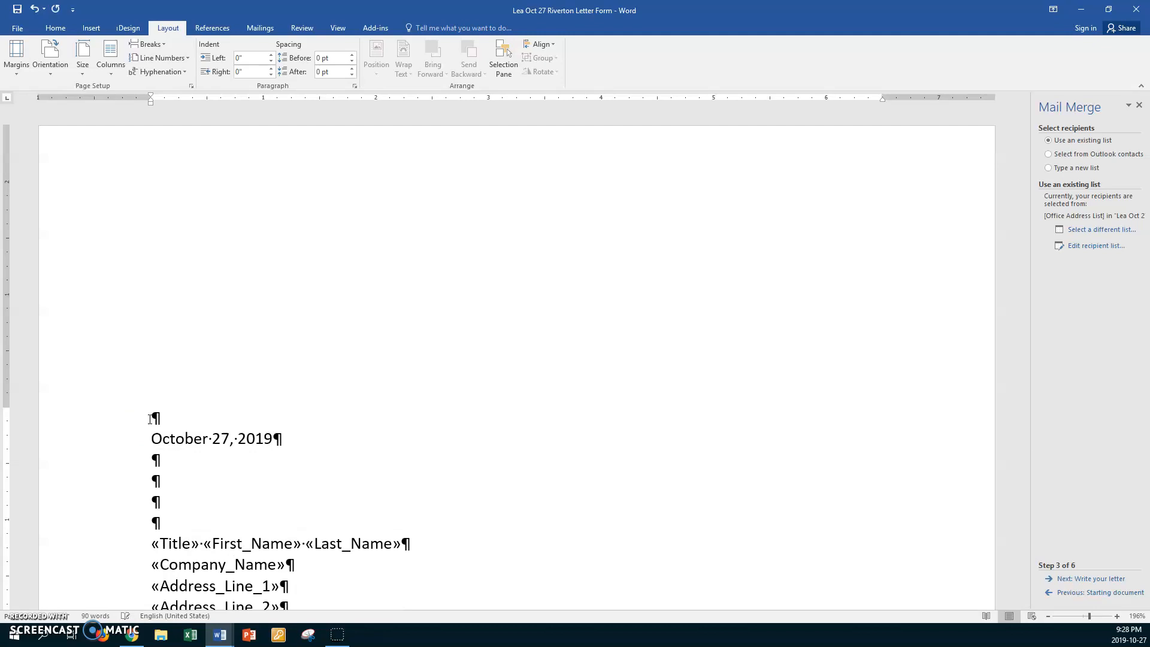
{"action": "key", "text": "ctrl+v"}
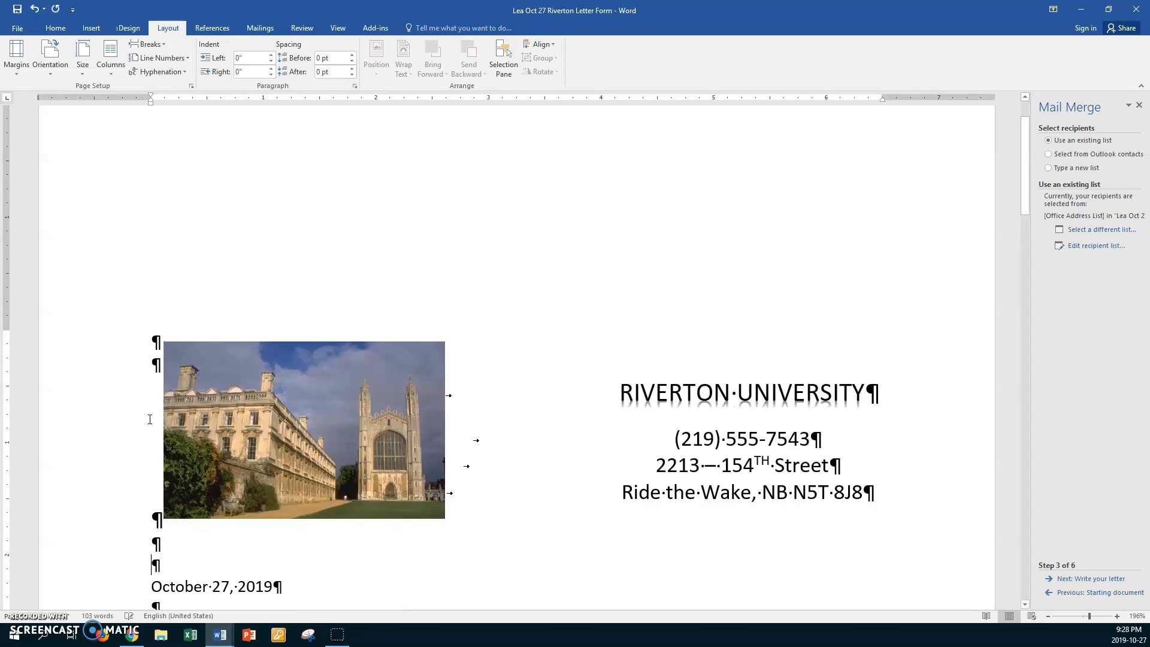